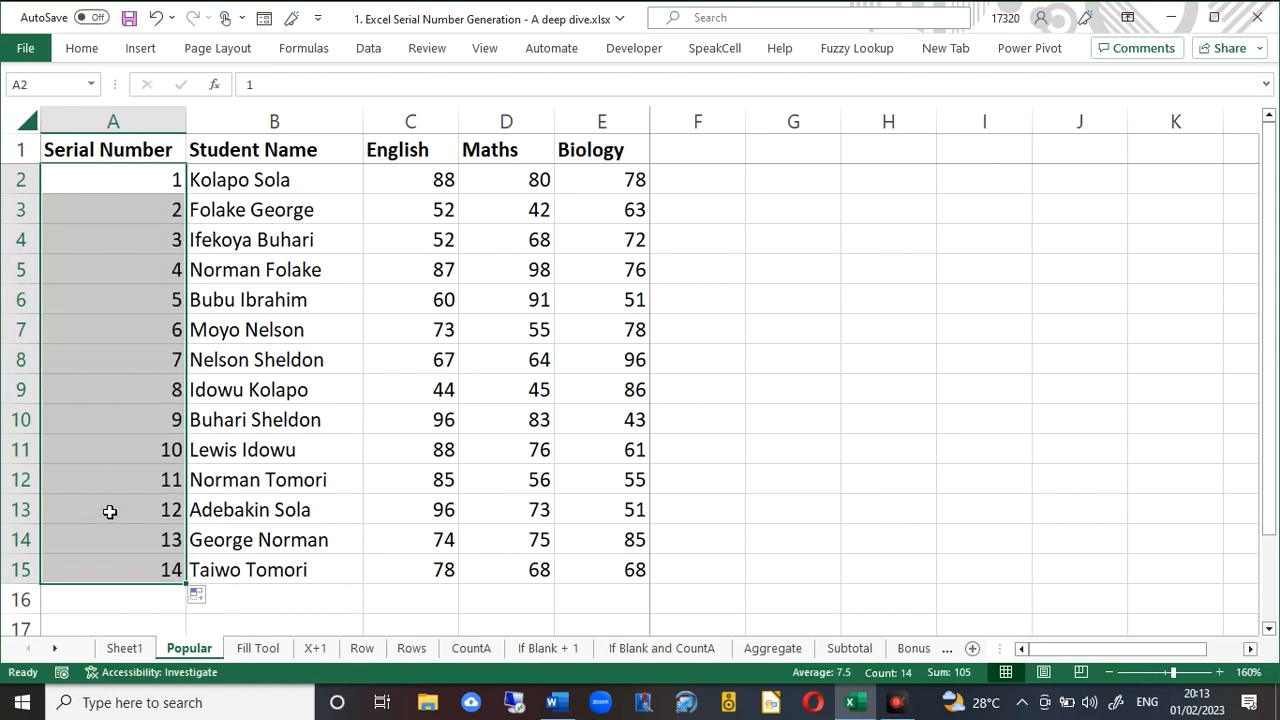
Clear the serial numbers in A2:A15 on the Popular sheet and enter 1 in cell A2.
{"action": "key", "text": "Delete"}
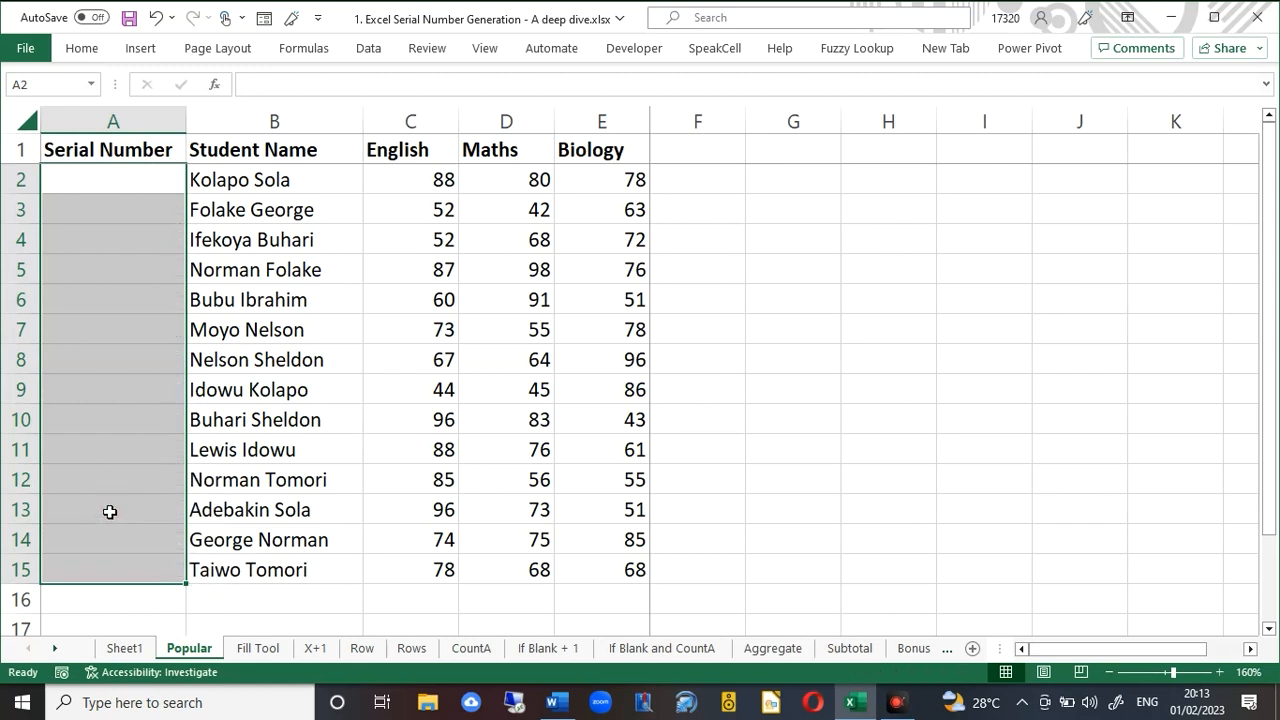
{"action": "left_click", "coordinate": [146, 180]}
{"action": "type", "text": "1"}
{"action": "key", "text": "Return"}
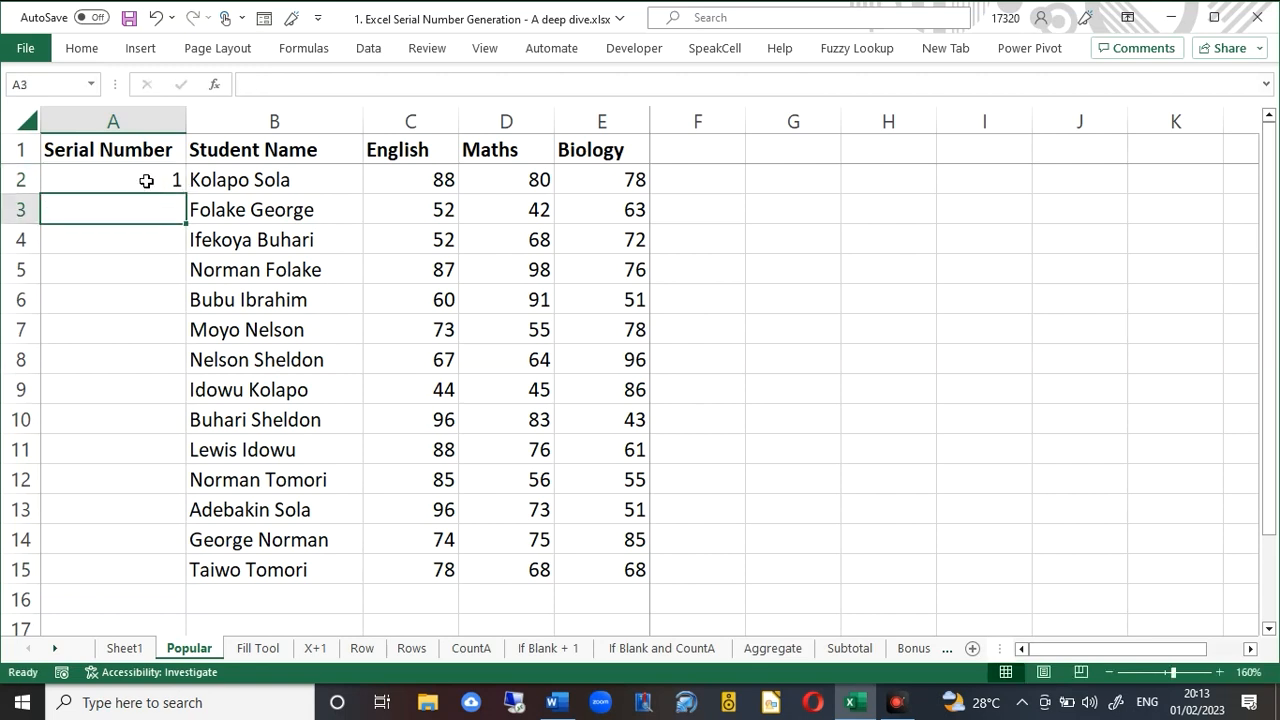
Fill cell A2 down to A15 and apply the Fill Series option so the numbers increase by one.
{"action": "left_click", "coordinate": [168, 179]}
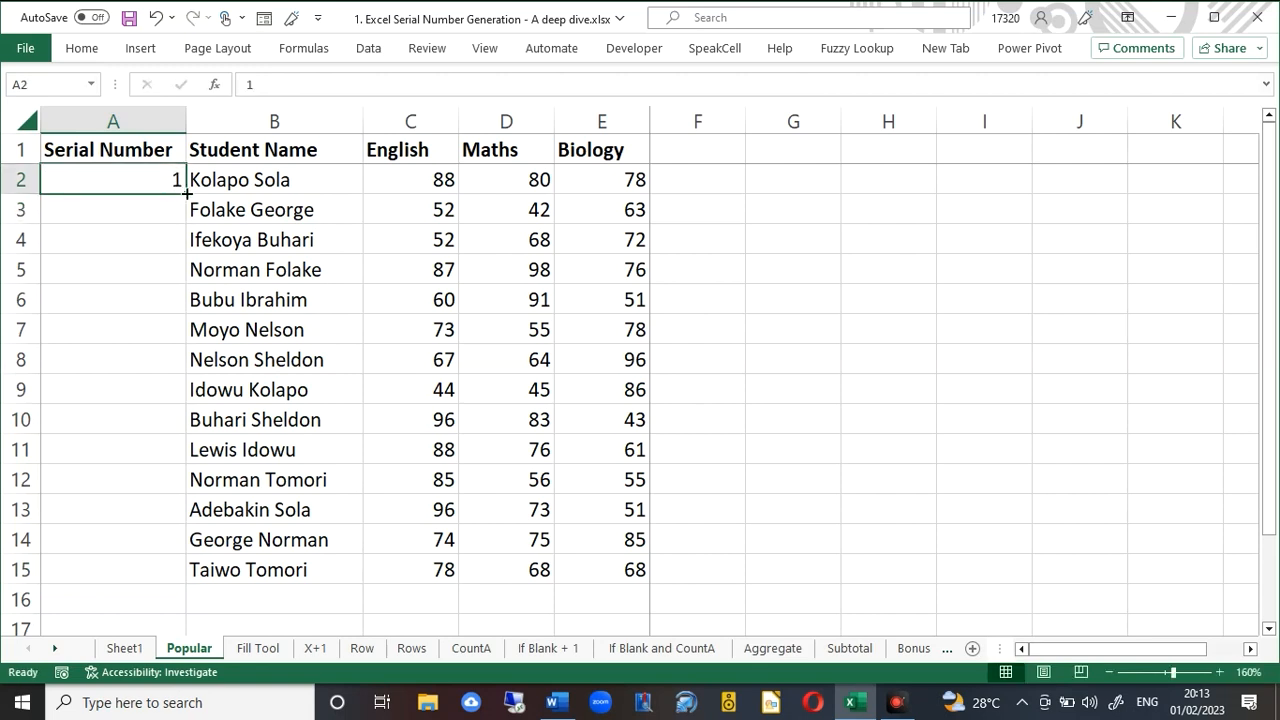
{"action": "double_click", "coordinate": [186, 194]}
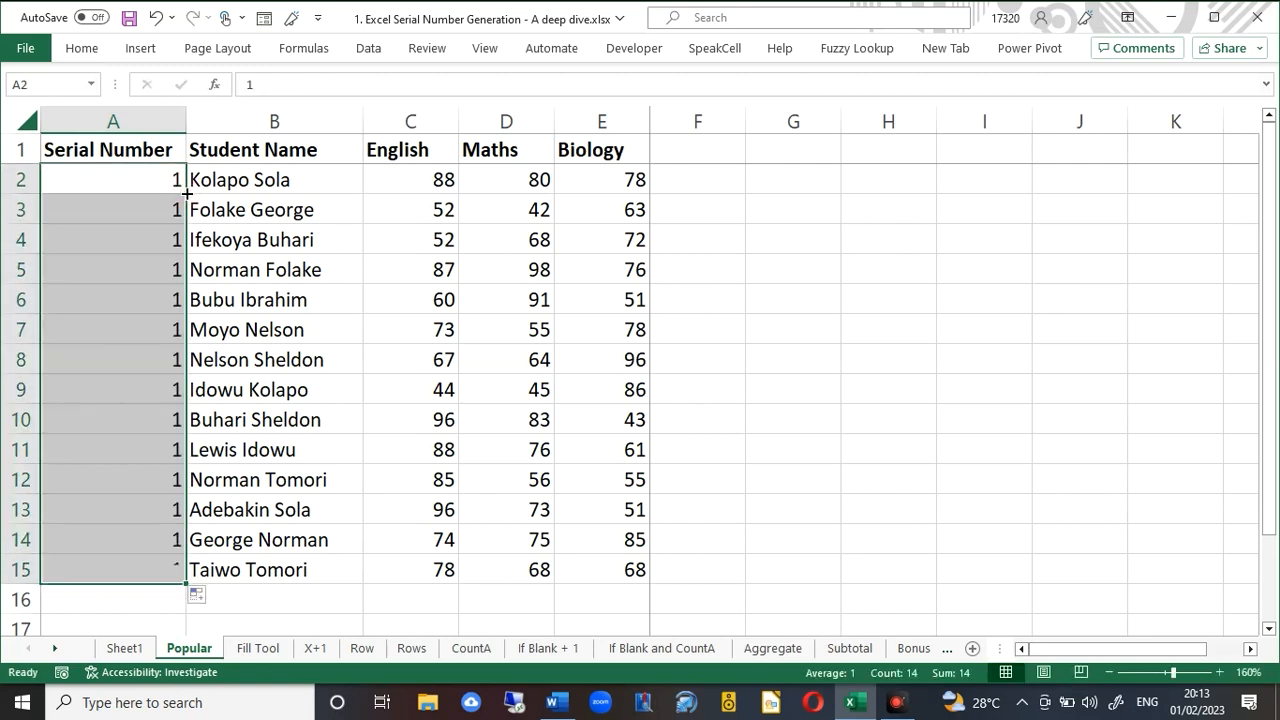
{"action": "left_click", "coordinate": [201, 597]}
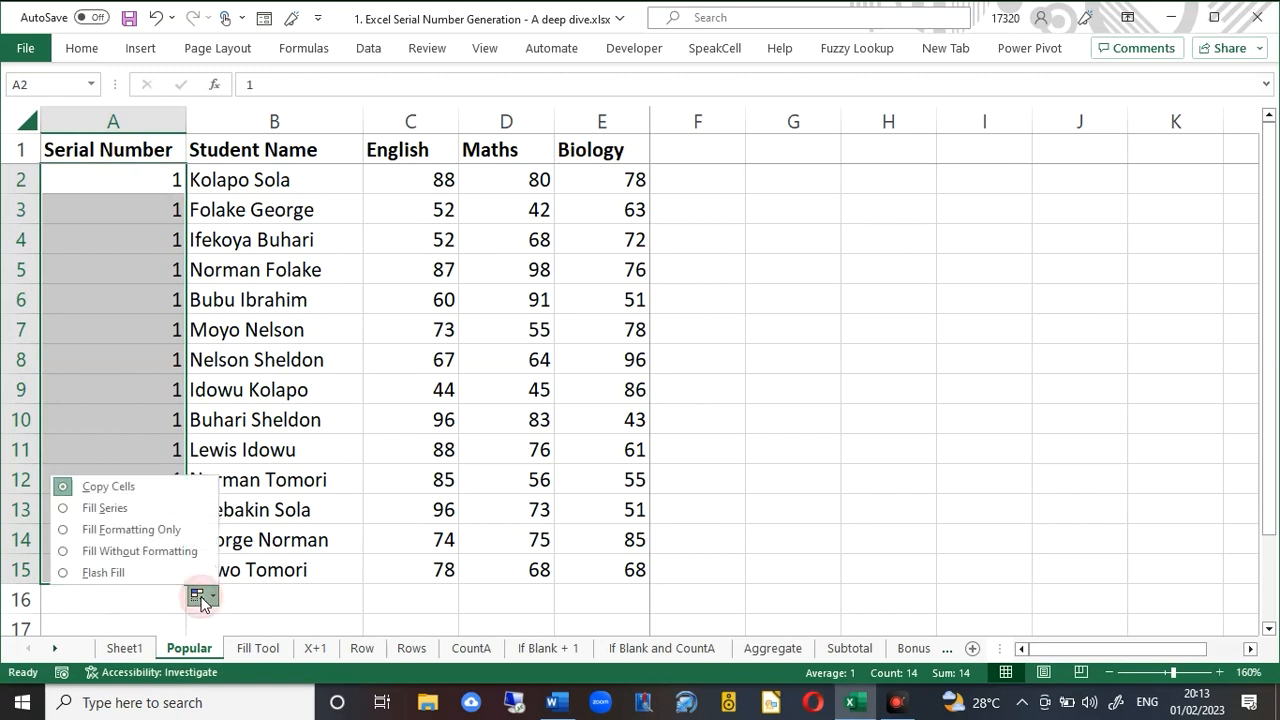
{"action": "left_click", "coordinate": [105, 508]}
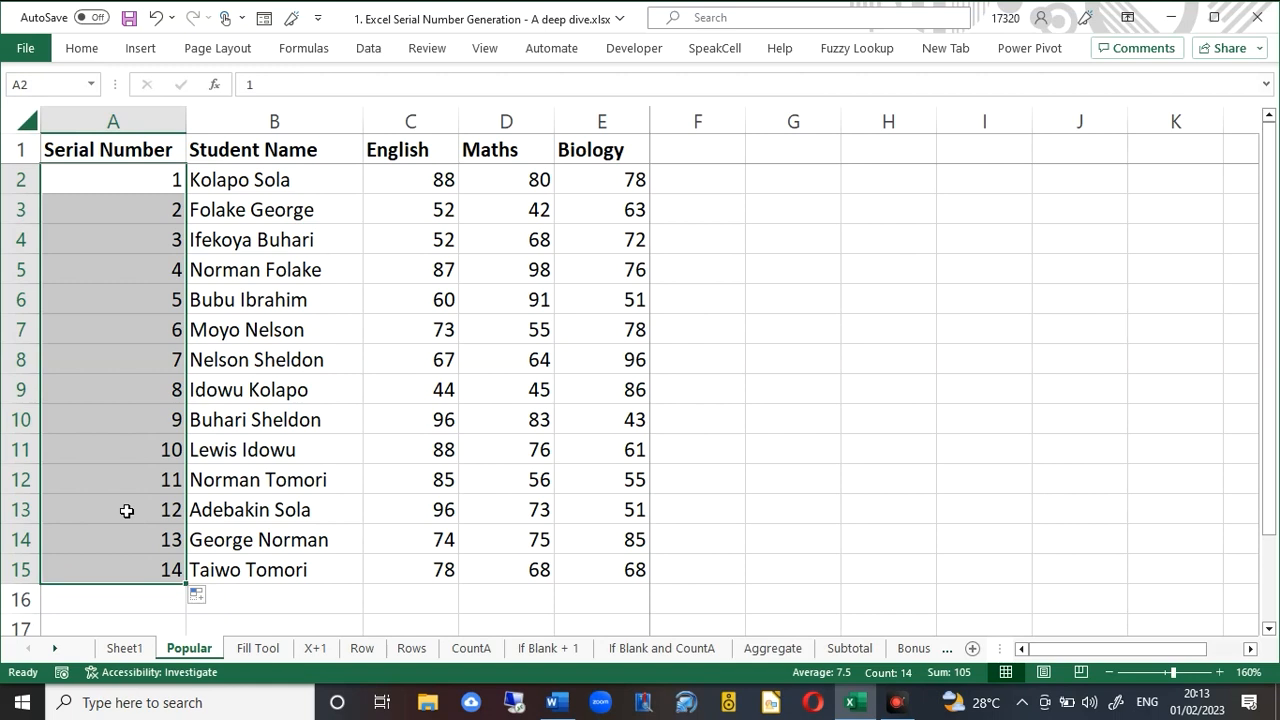
Enter 1 as the first serial number in cell A2 of the Fill Tool sheet.
{"action": "left_click", "coordinate": [259, 647]}
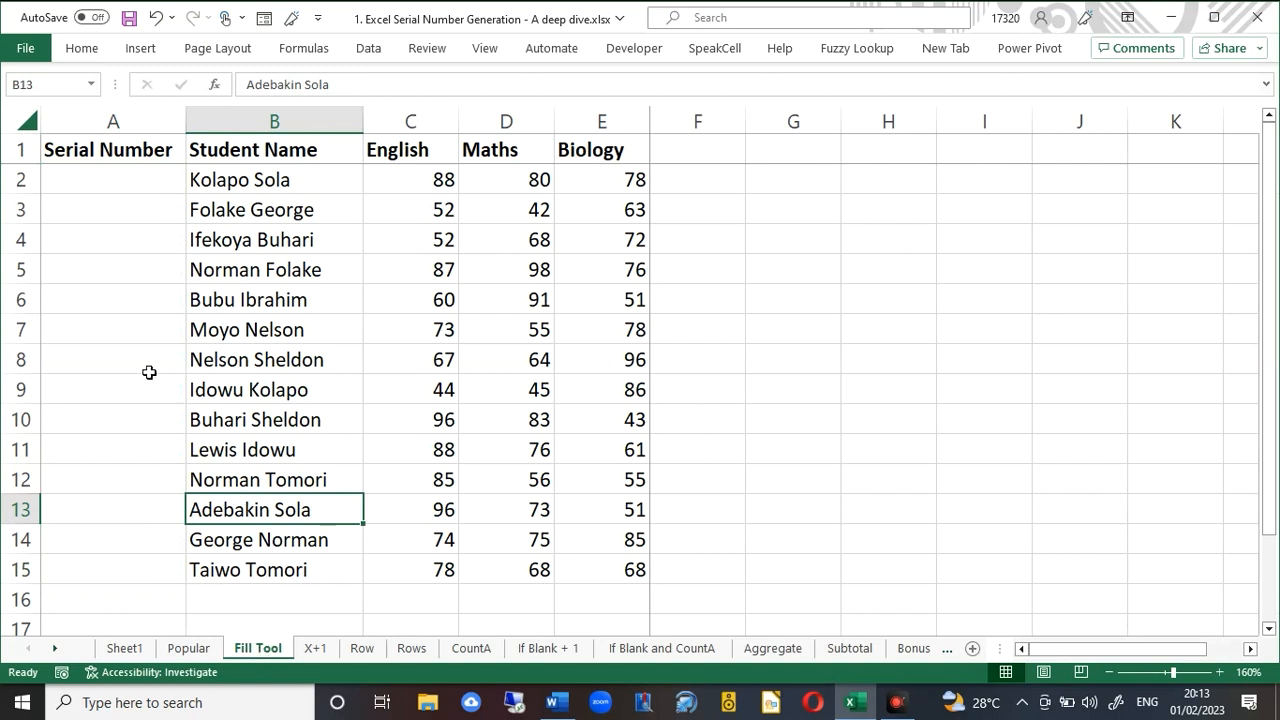
{"action": "left_click", "coordinate": [116, 186]}
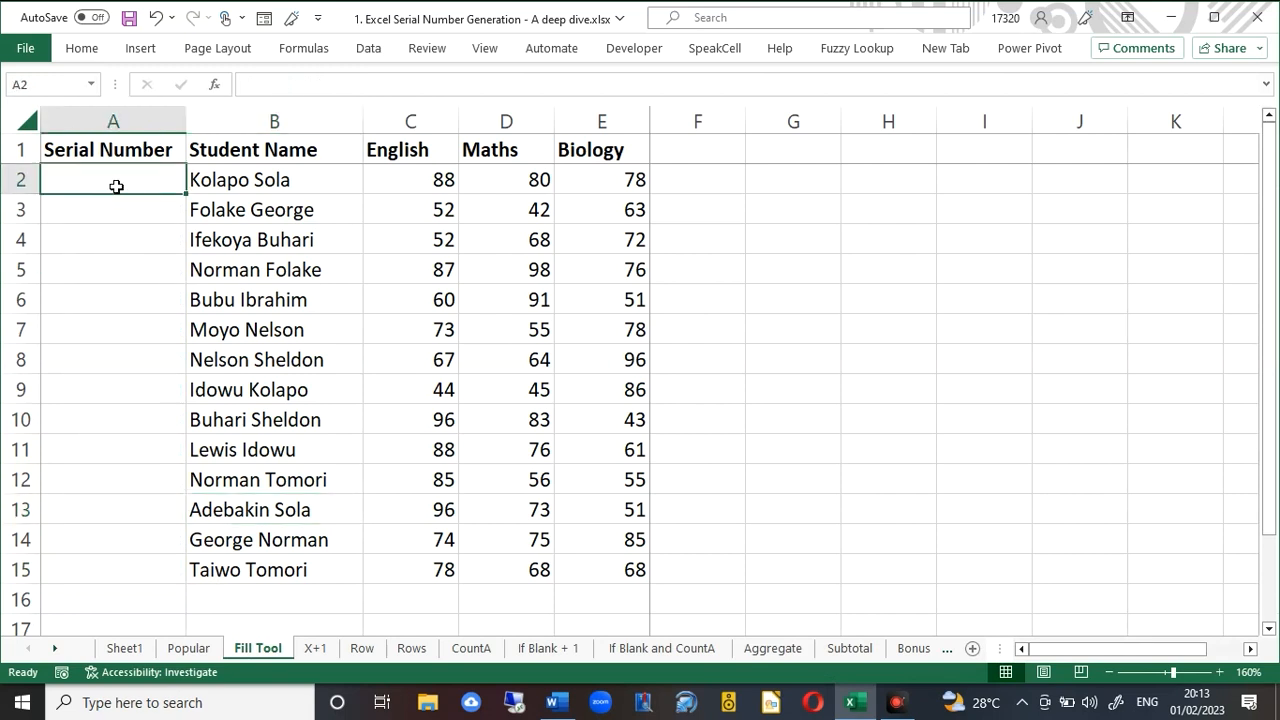
{"action": "type", "text": "1"}
{"action": "key", "text": "Return"}
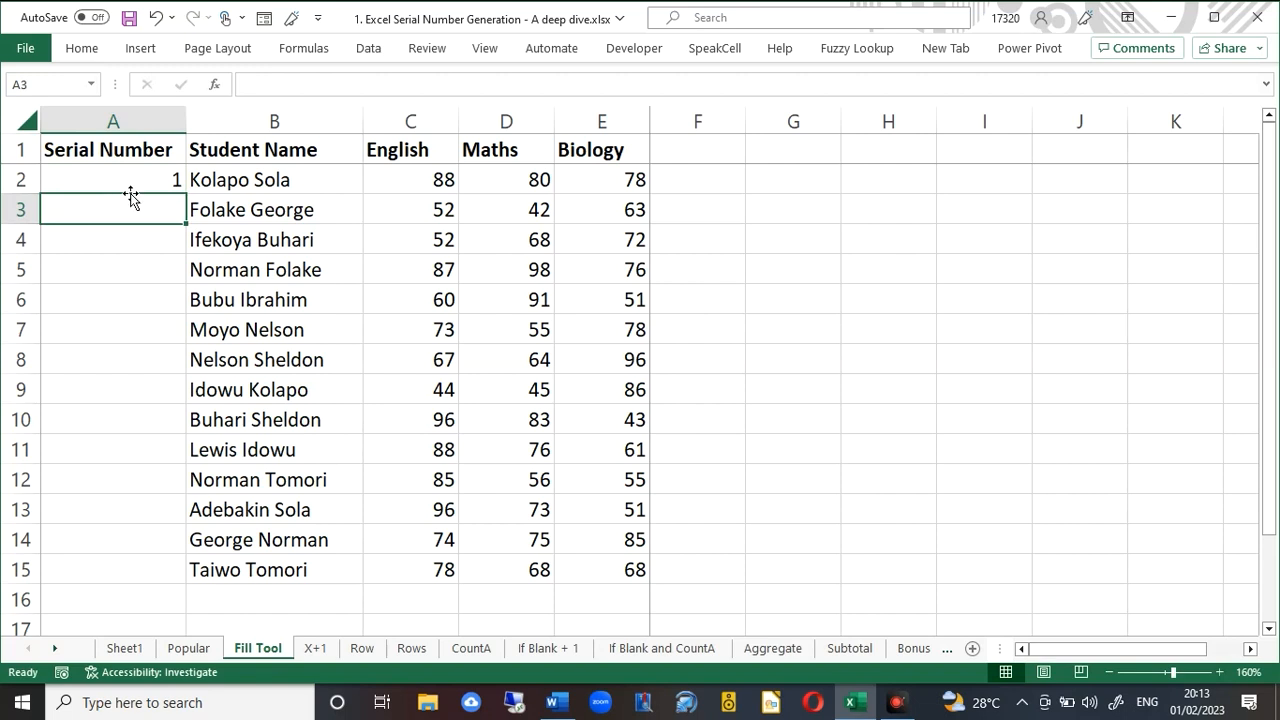
Fill a linear series from cell A2 down the column, with step value 1 and stop value 14.
{"action": "left_click", "coordinate": [127, 176]}
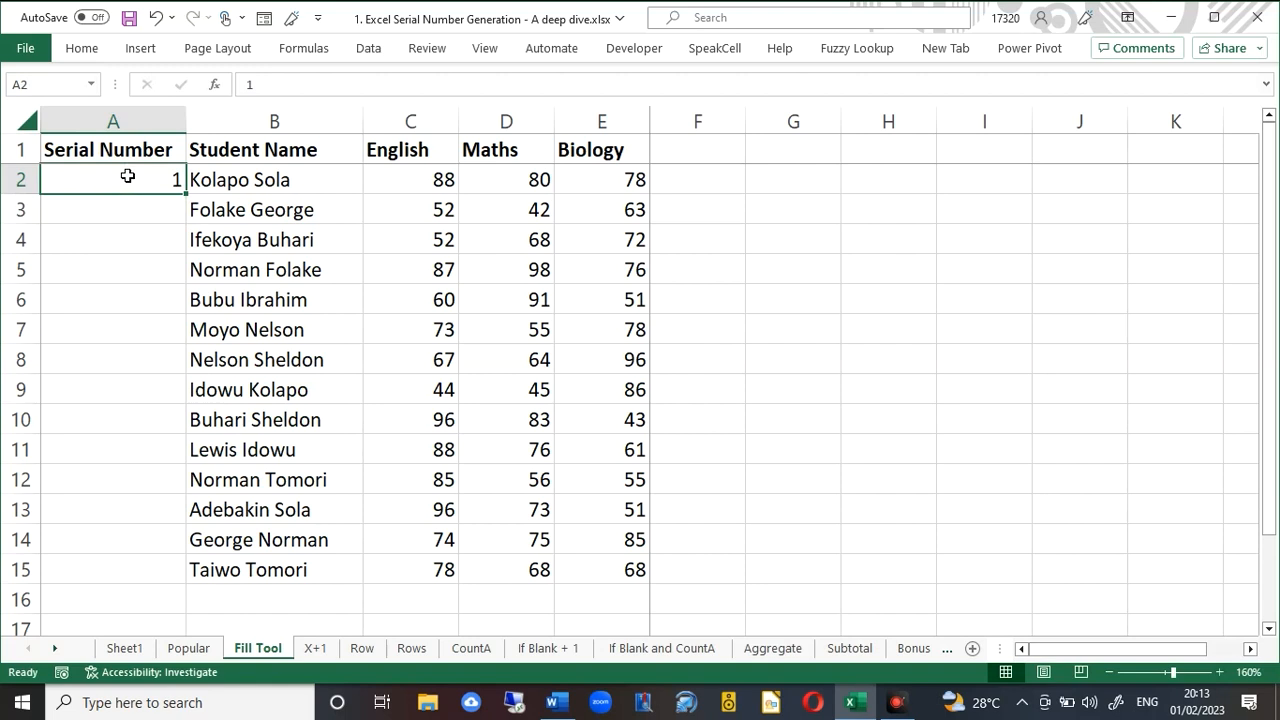
{"action": "left_click", "coordinate": [86, 52]}
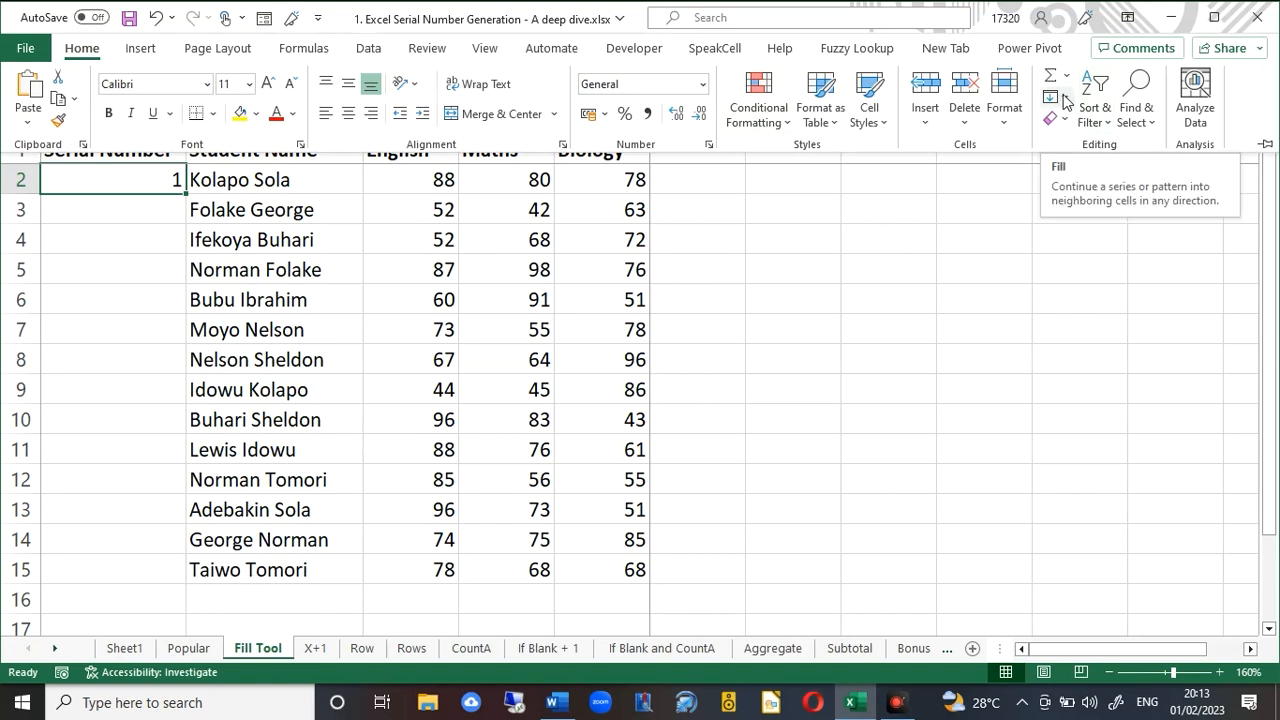
{"action": "left_click", "coordinate": [1066, 101]}
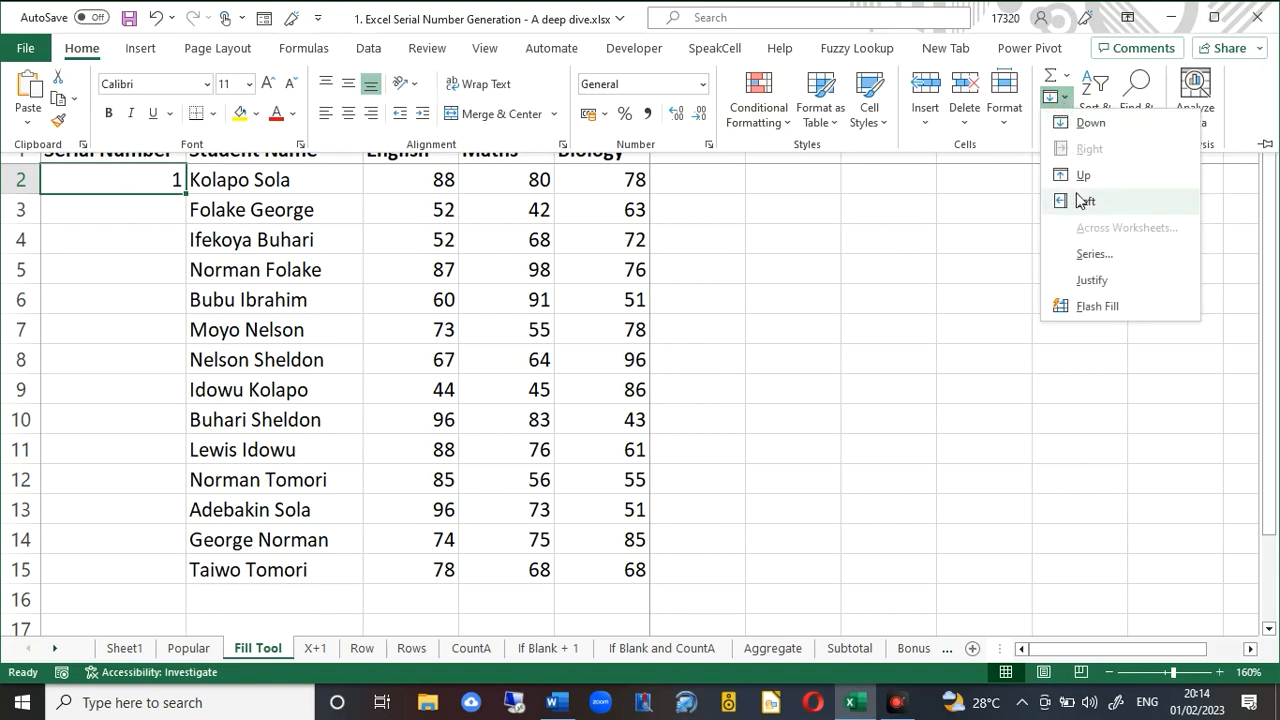
{"action": "left_click", "coordinate": [1093, 258]}
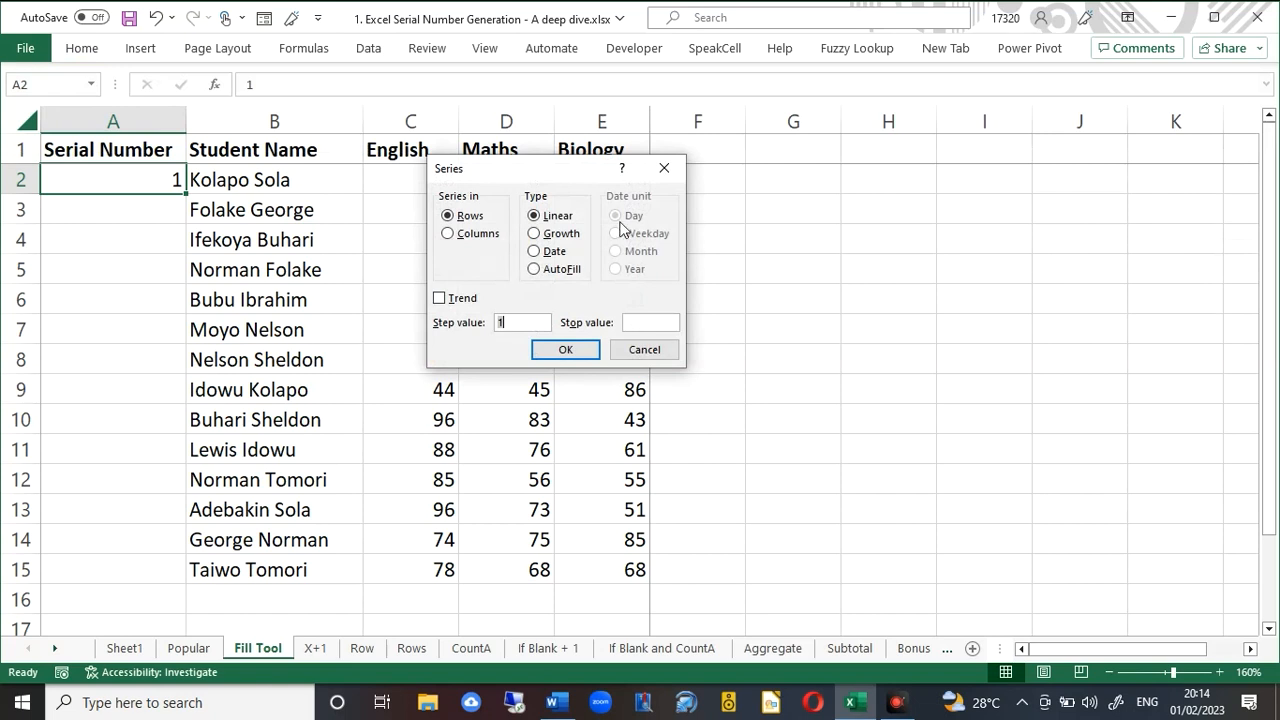
{"action": "left_click", "coordinate": [455, 233]}
{"action": "left_click", "coordinate": [523, 321]}
{"action": "left_click", "coordinate": [641, 323]}
{"action": "type", "text": "14"}
{"action": "left_click", "coordinate": [566, 350]}
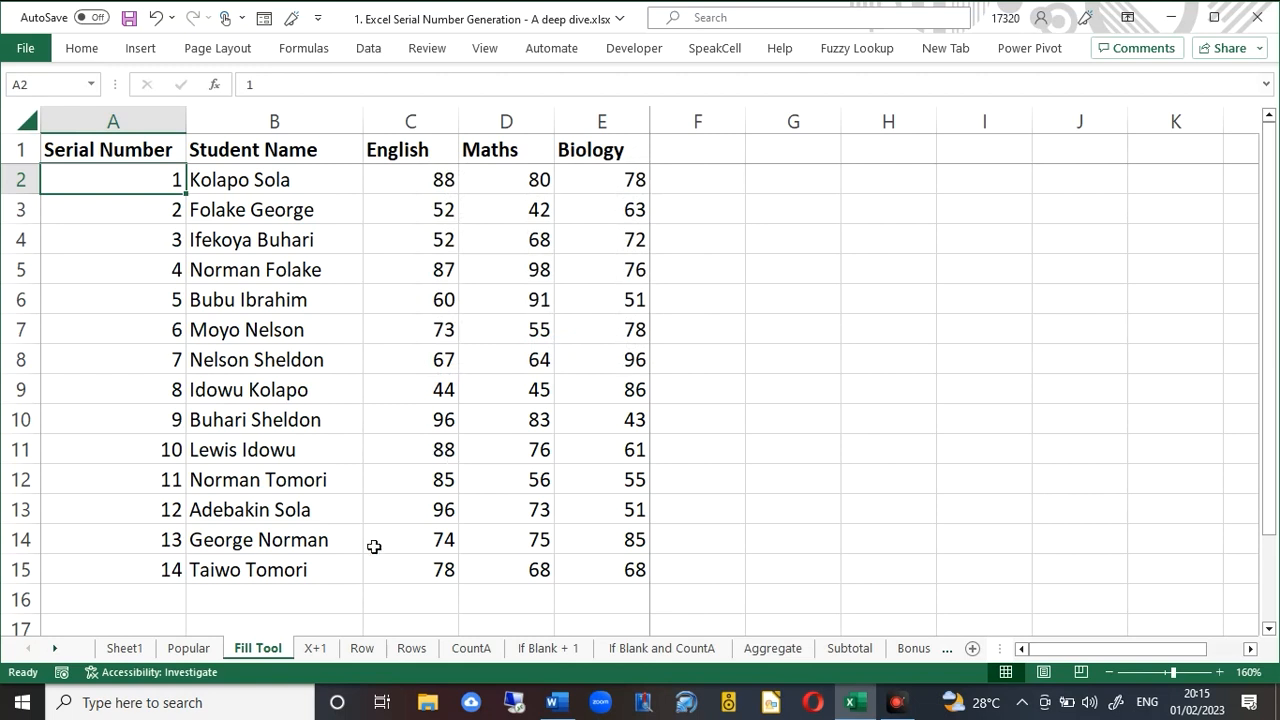
Enter 1 as the first serial number in cell A2 of the X+1 sheet.
{"action": "left_click", "coordinate": [318, 649]}
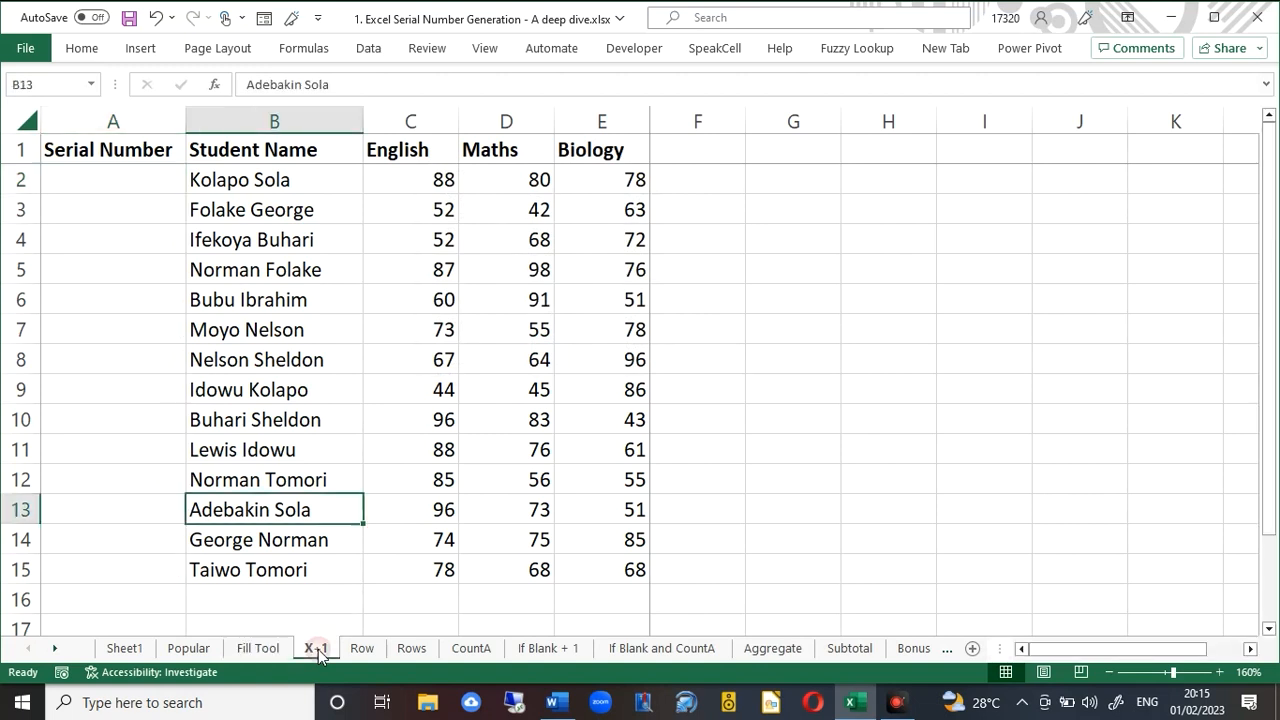
{"action": "left_click", "coordinate": [132, 186]}
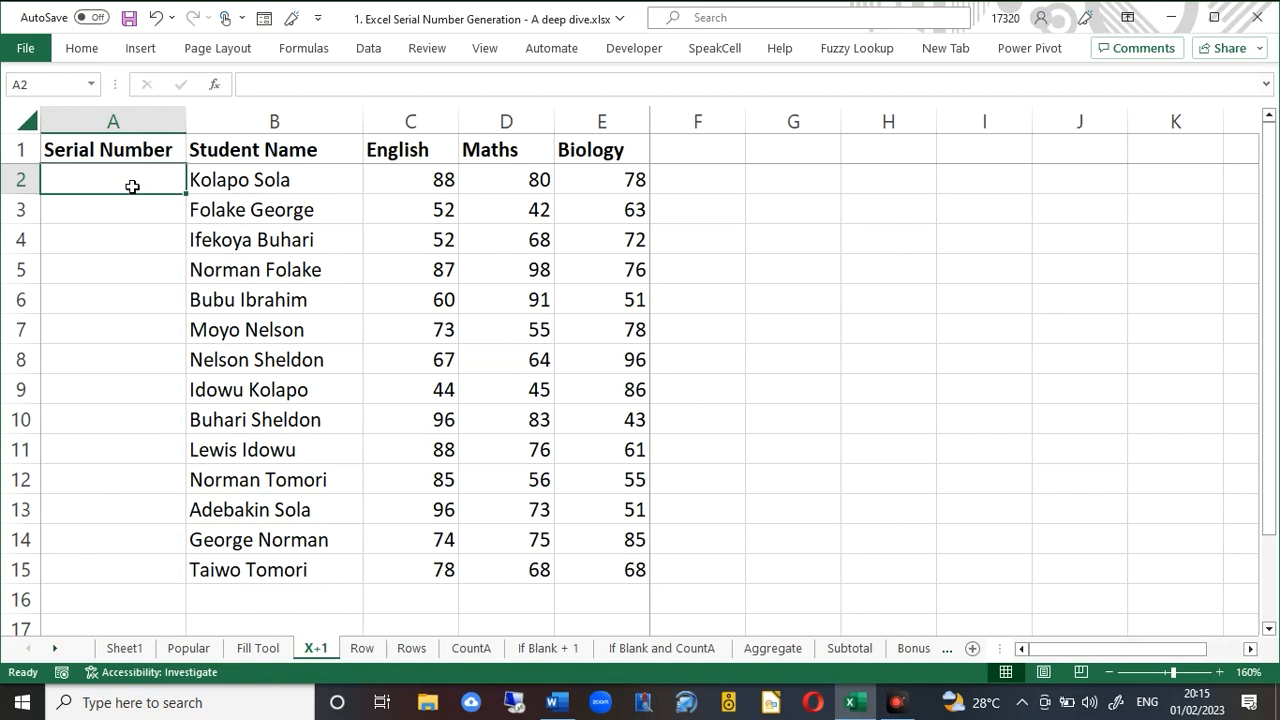
{"action": "type", "text": "1"}
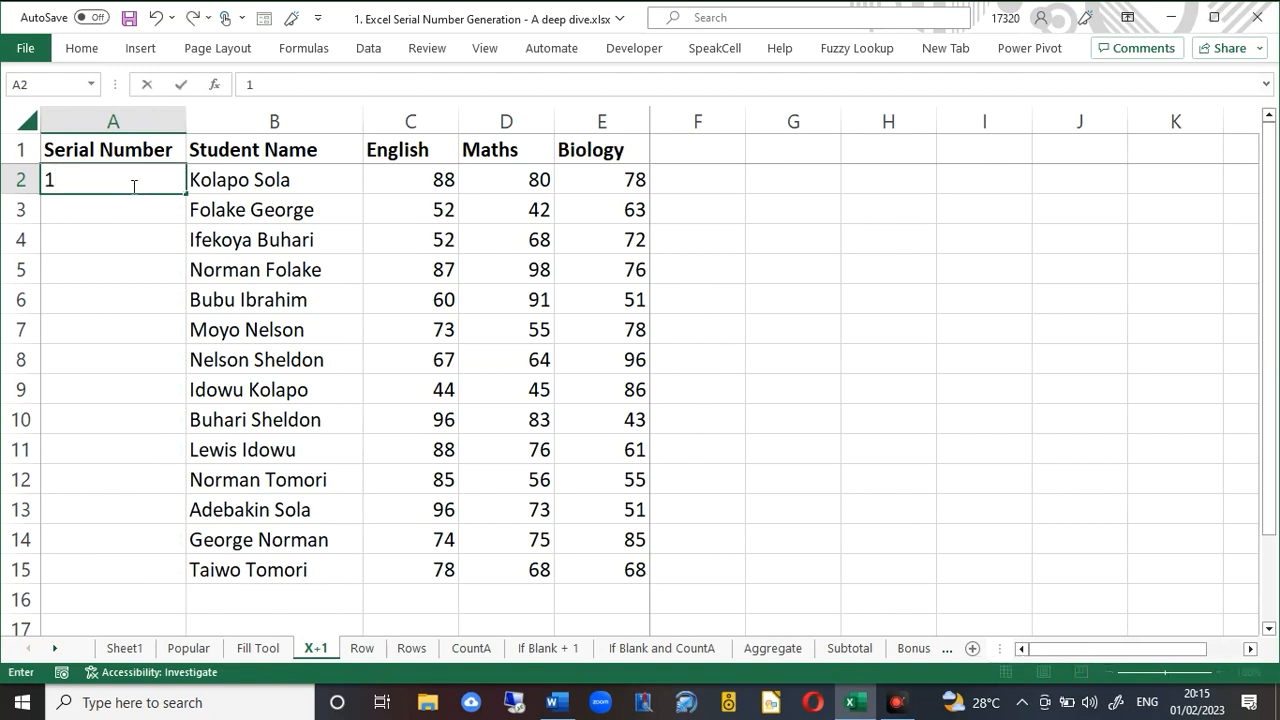
{"action": "key", "text": "ctrl+Return"}
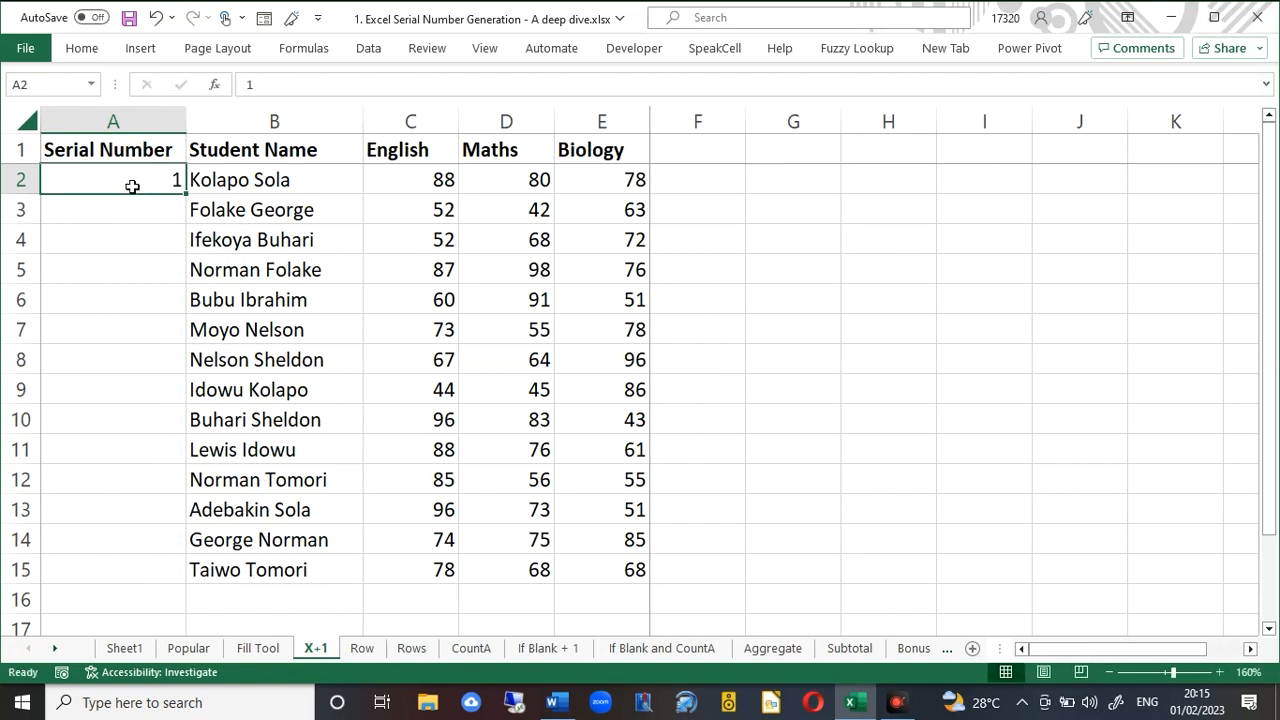
Enter the formula =A2+1 in cell A3 to add one to the serial number above.
{"action": "left_click", "coordinate": [131, 205]}
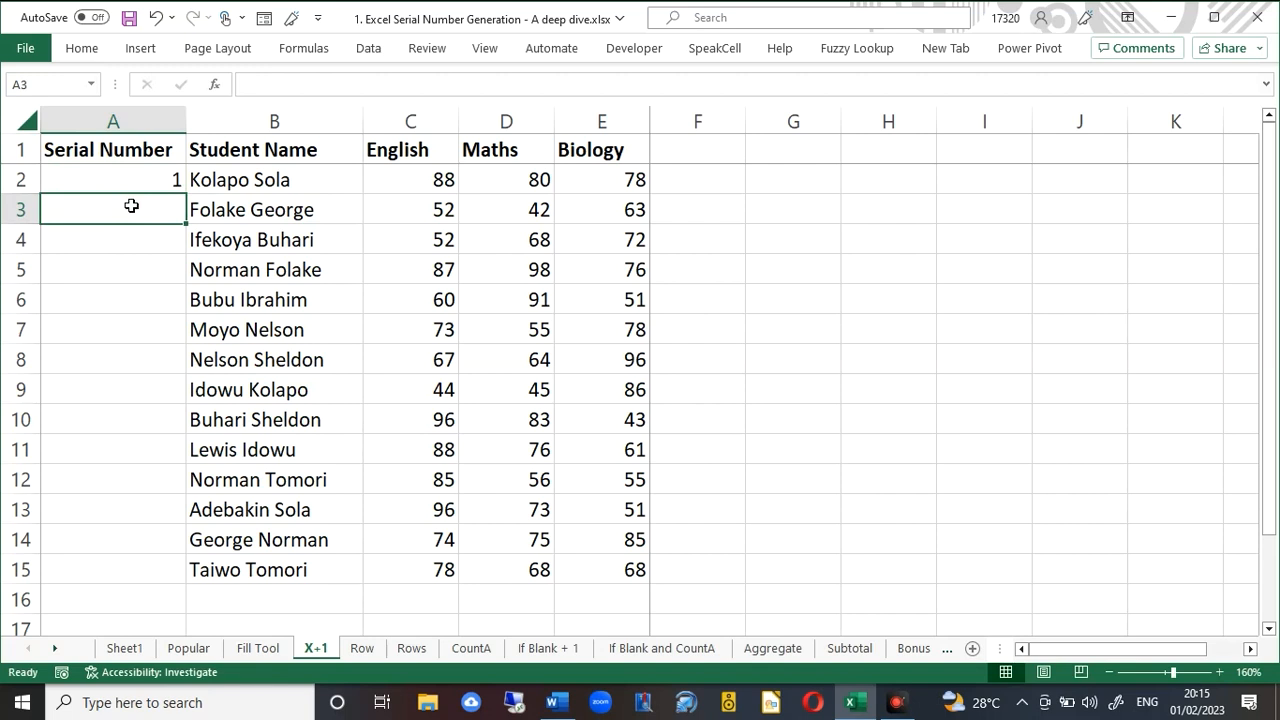
{"action": "type", "text": "="}
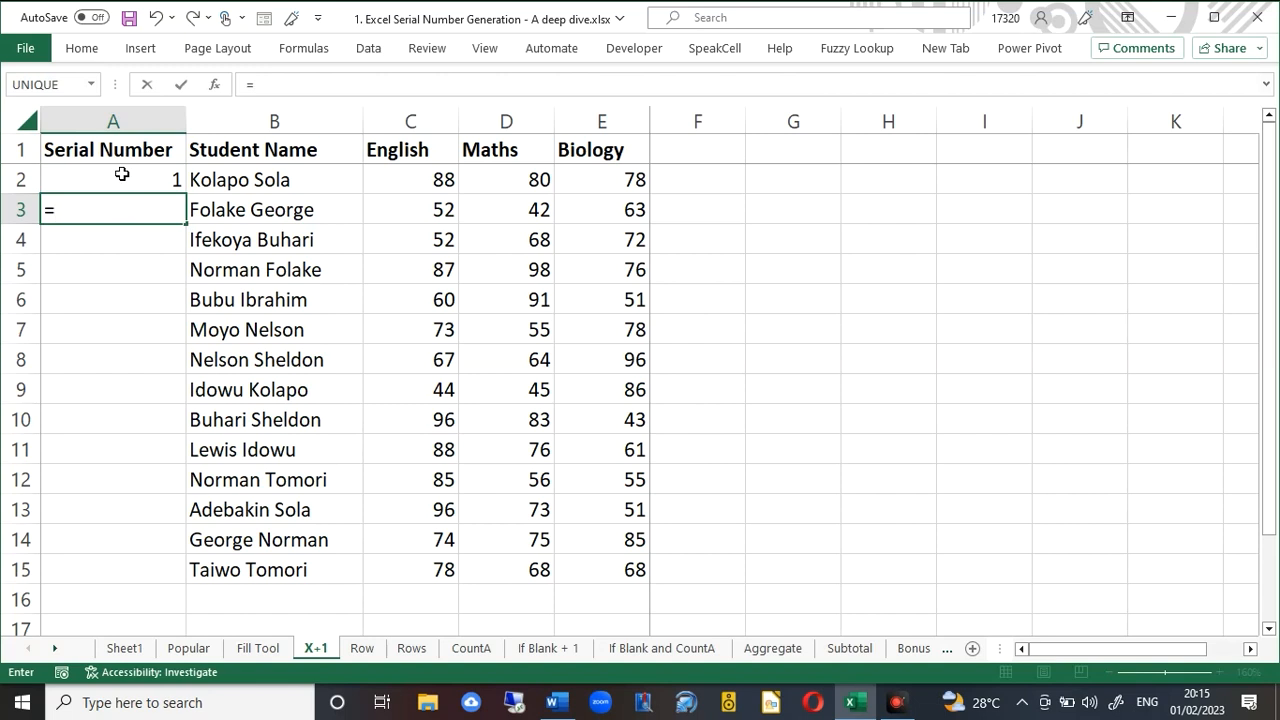
{"action": "left_click", "coordinate": [121, 175]}
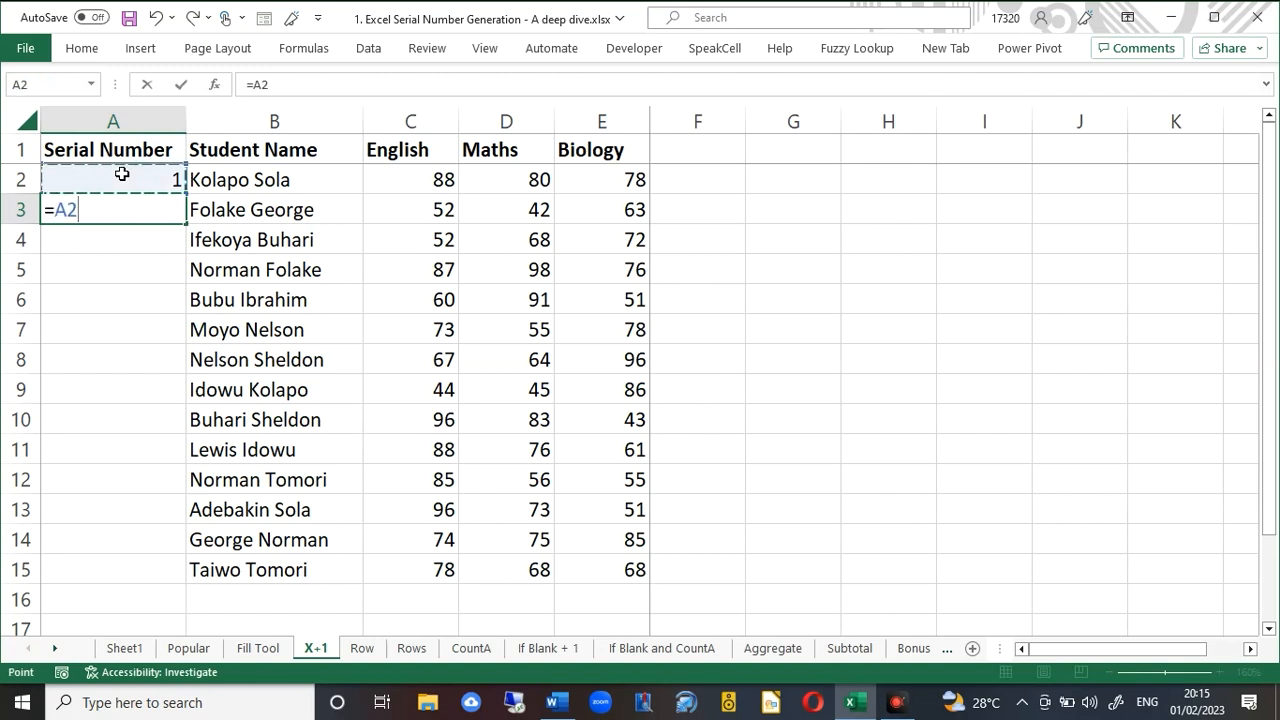
{"action": "type", "text": "+1"}
{"action": "key", "text": "Return"}
{"action": "left_click", "coordinate": [149, 212]}
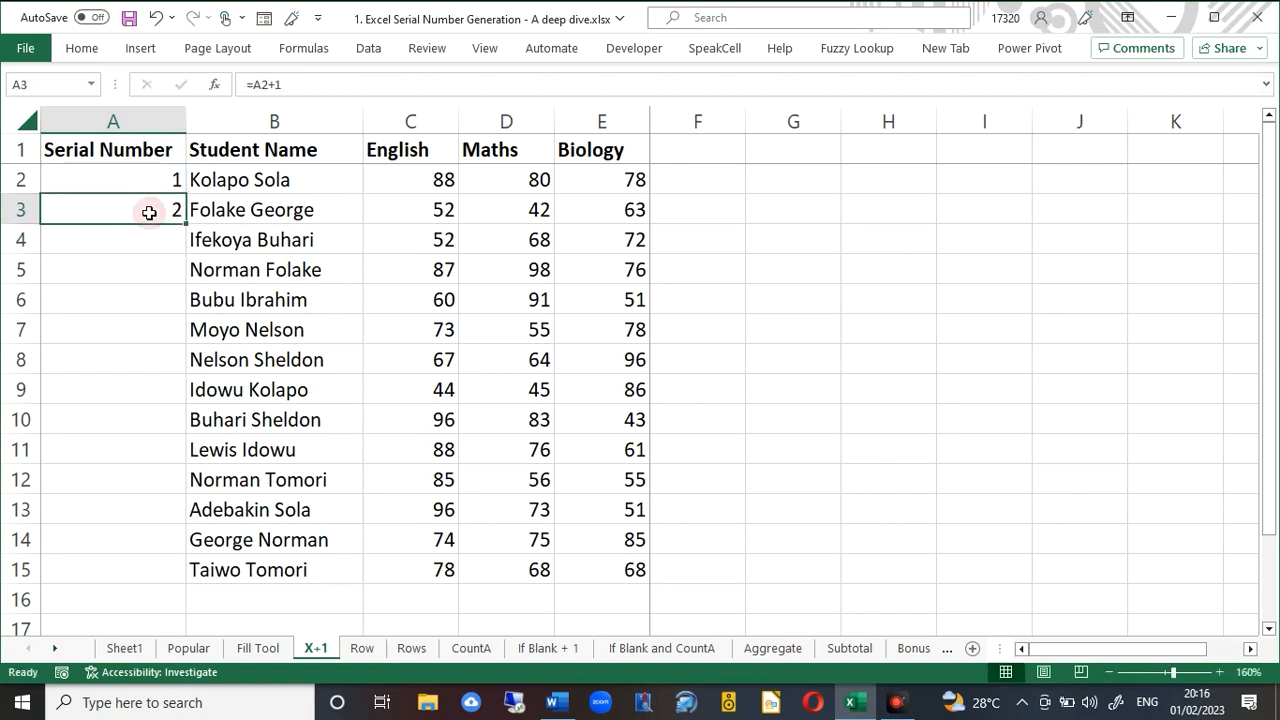
Copy the formula from A3 into A4 and fill it down to A15.
{"action": "left_click", "coordinate": [150, 244]}
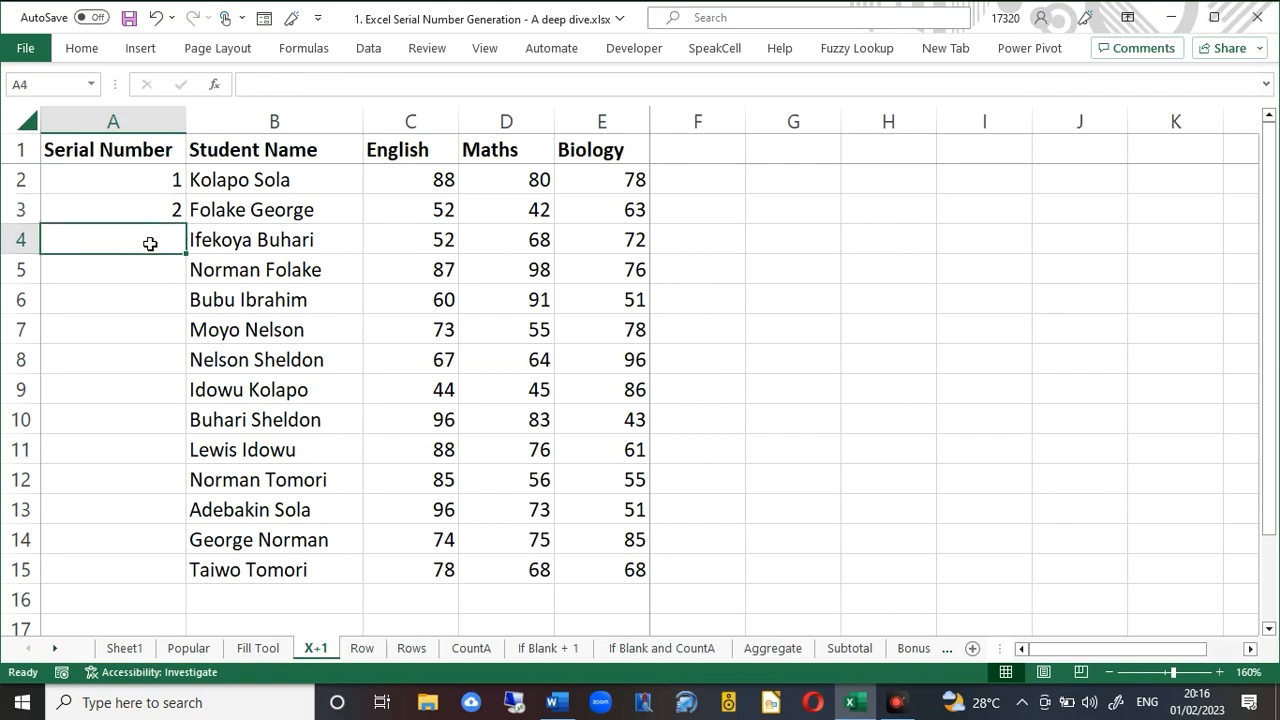
{"action": "key", "text": "ctrl+d"}
{"action": "double_click", "coordinate": [185, 253]}
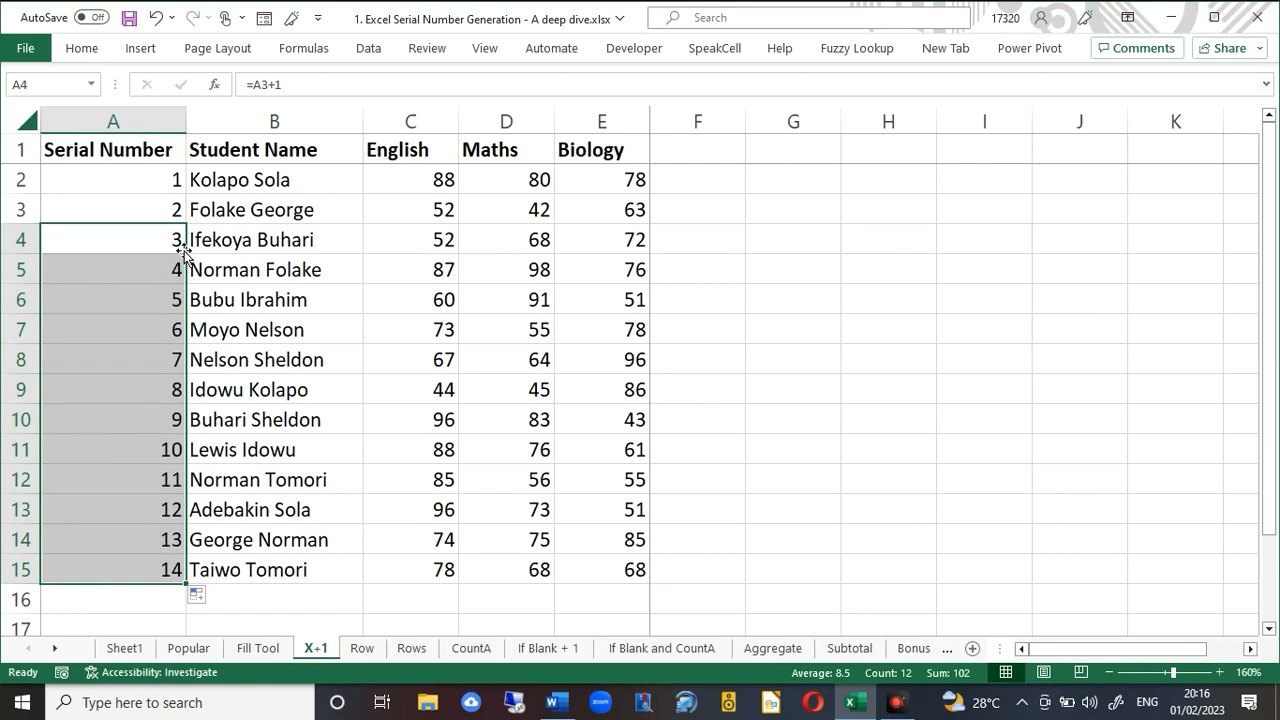
Enter the formula =ROW() in cell A2 of the Row sheet.
{"action": "left_click", "coordinate": [363, 649]}
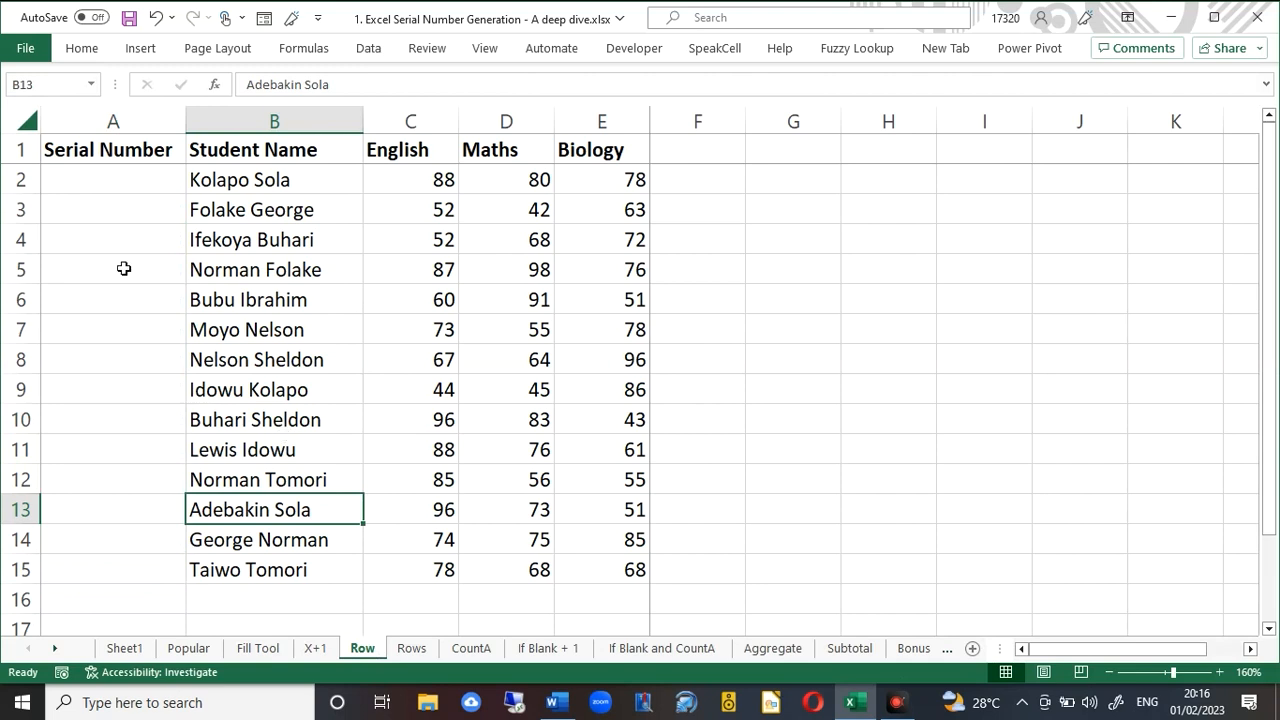
{"action": "left_click", "coordinate": [91, 176]}
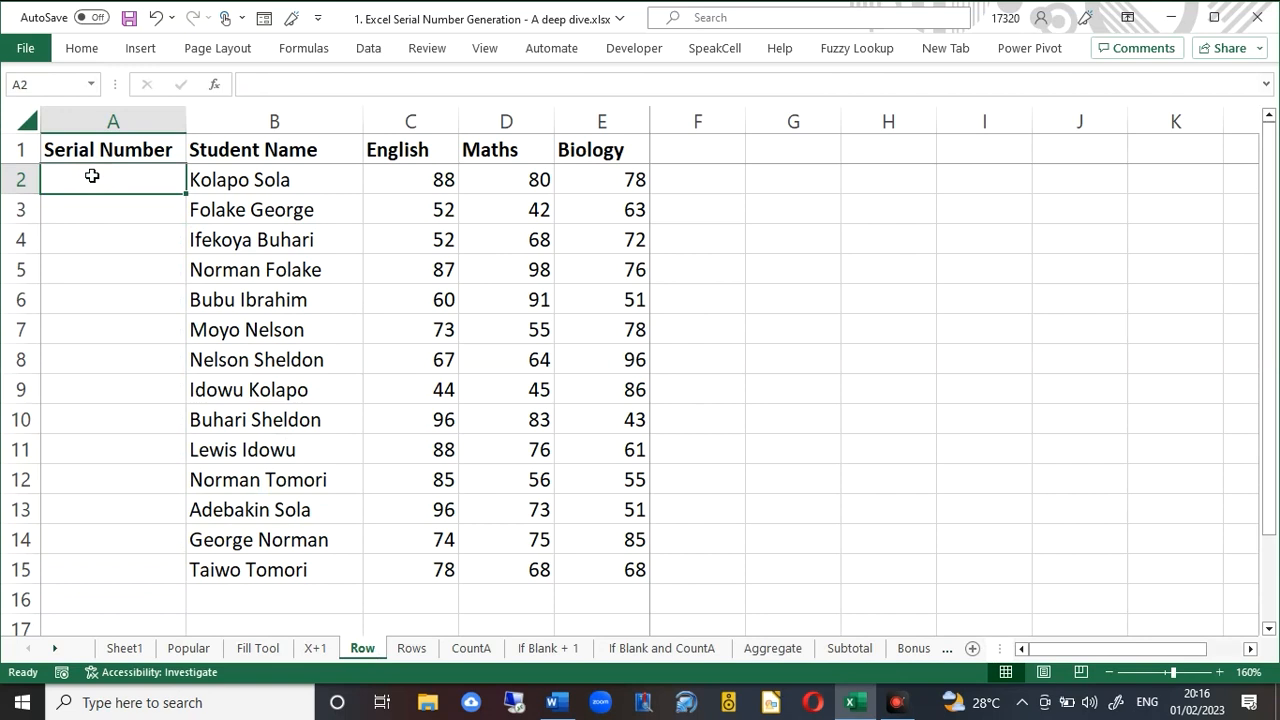
{"action": "type", "text": "=row"}
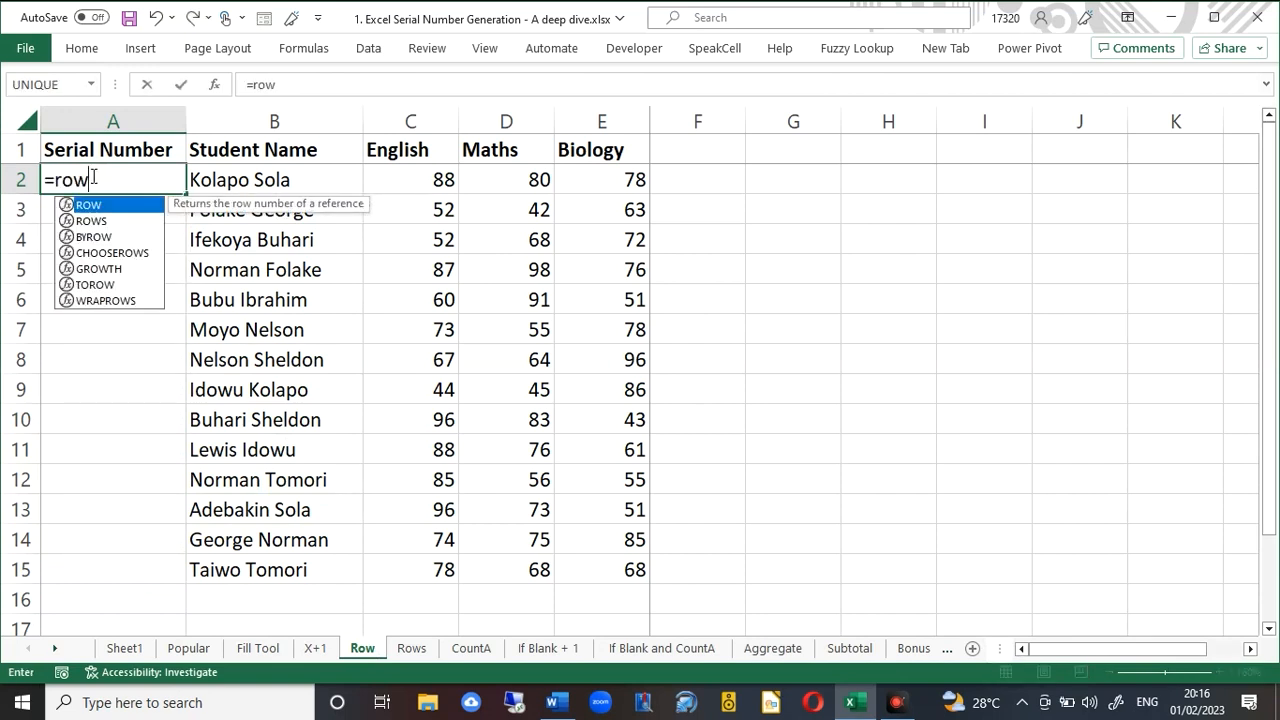
{"action": "type", "text": "()"}
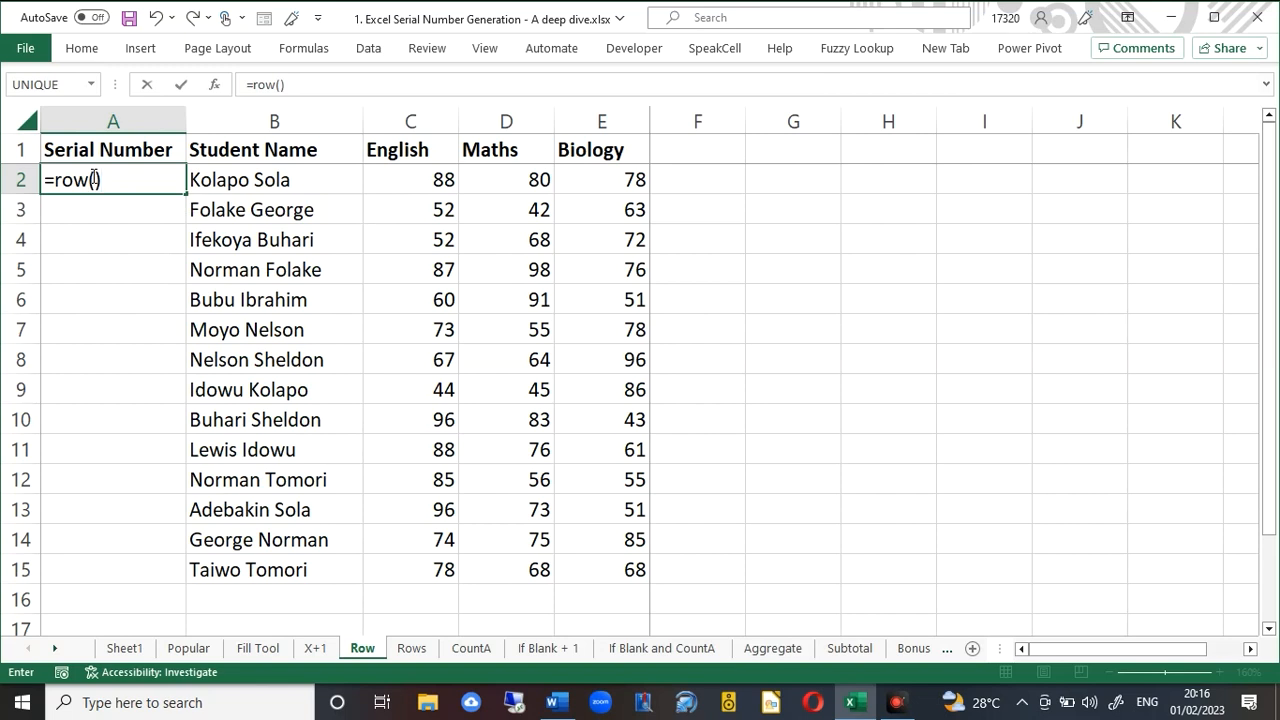
{"action": "key", "text": "Return"}
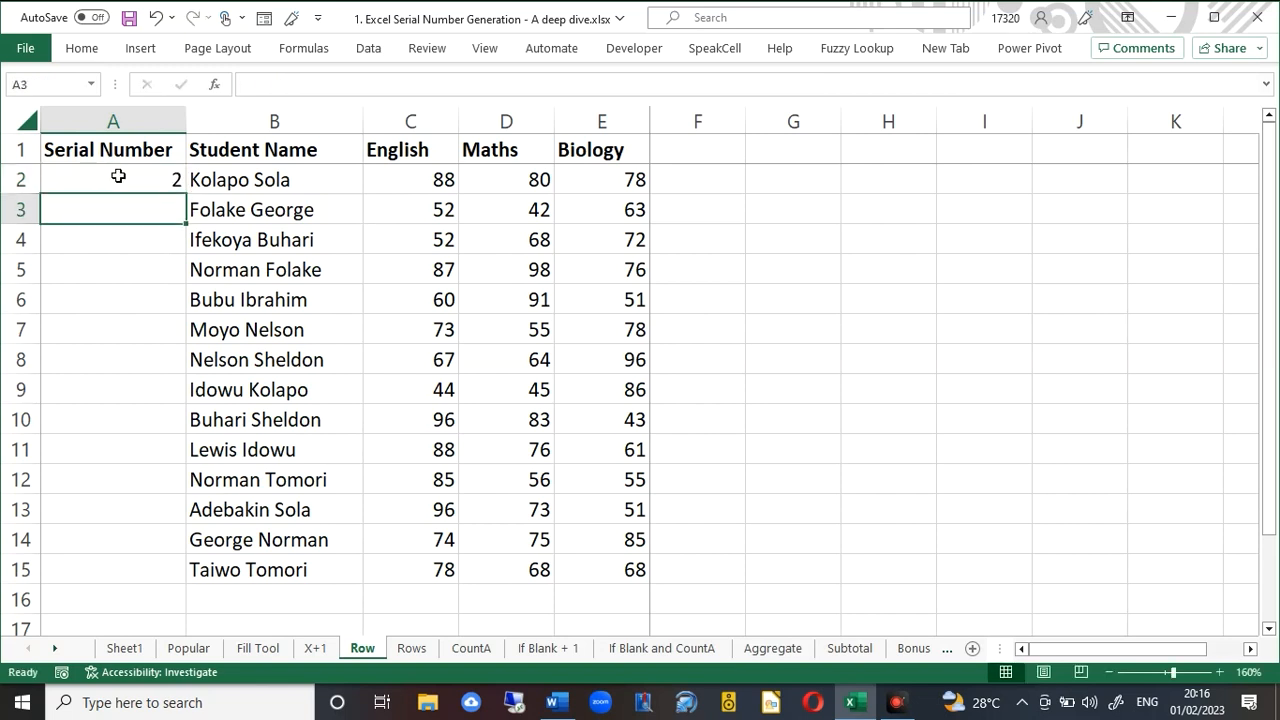
{"action": "left_click", "coordinate": [118, 176]}
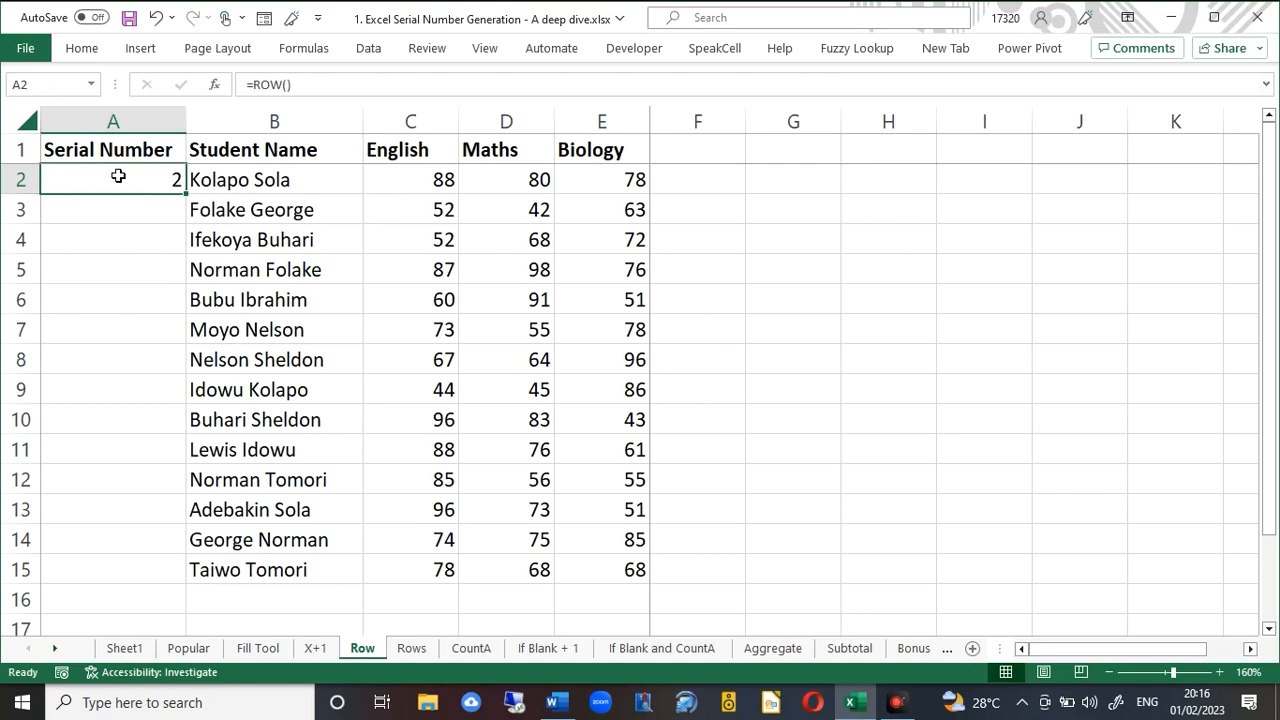
Enter the formula =ROW() in cell A3 under the first serial number.
{"action": "key", "text": "Down"}
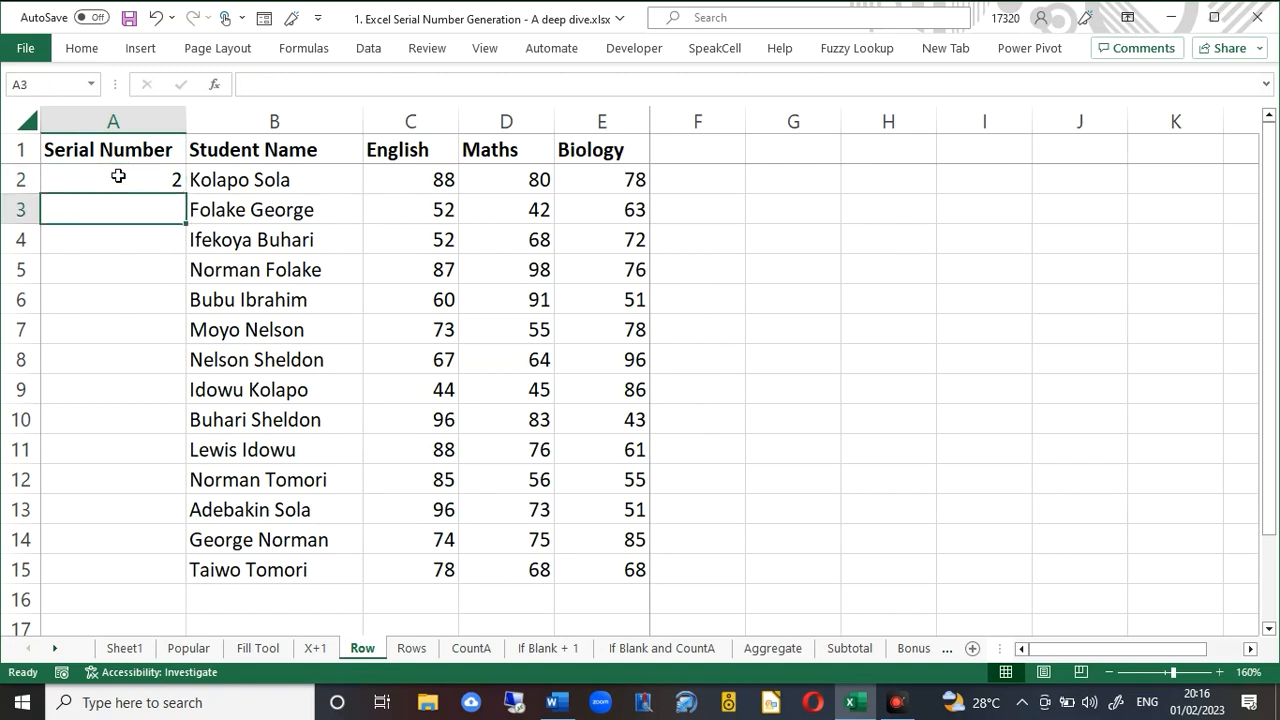
{"action": "type", "text": "=r"}
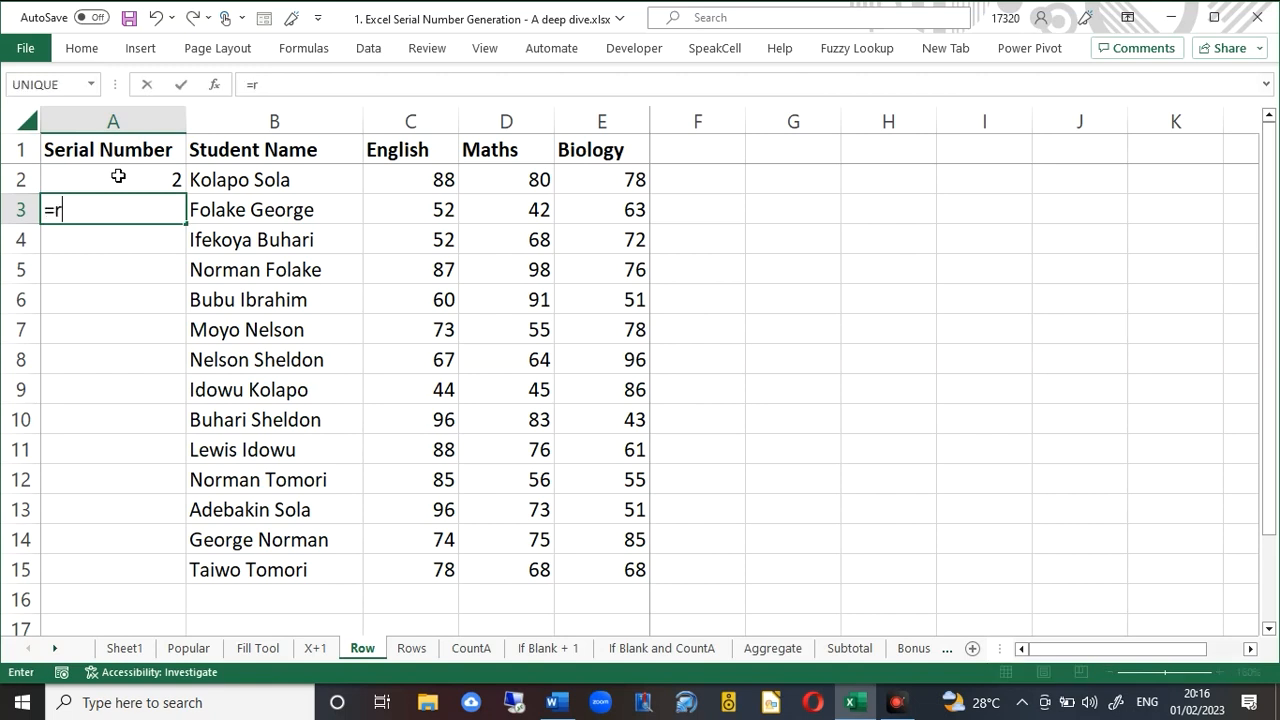
{"action": "type", "text": "ow()"}
{"action": "key", "text": "Return"}
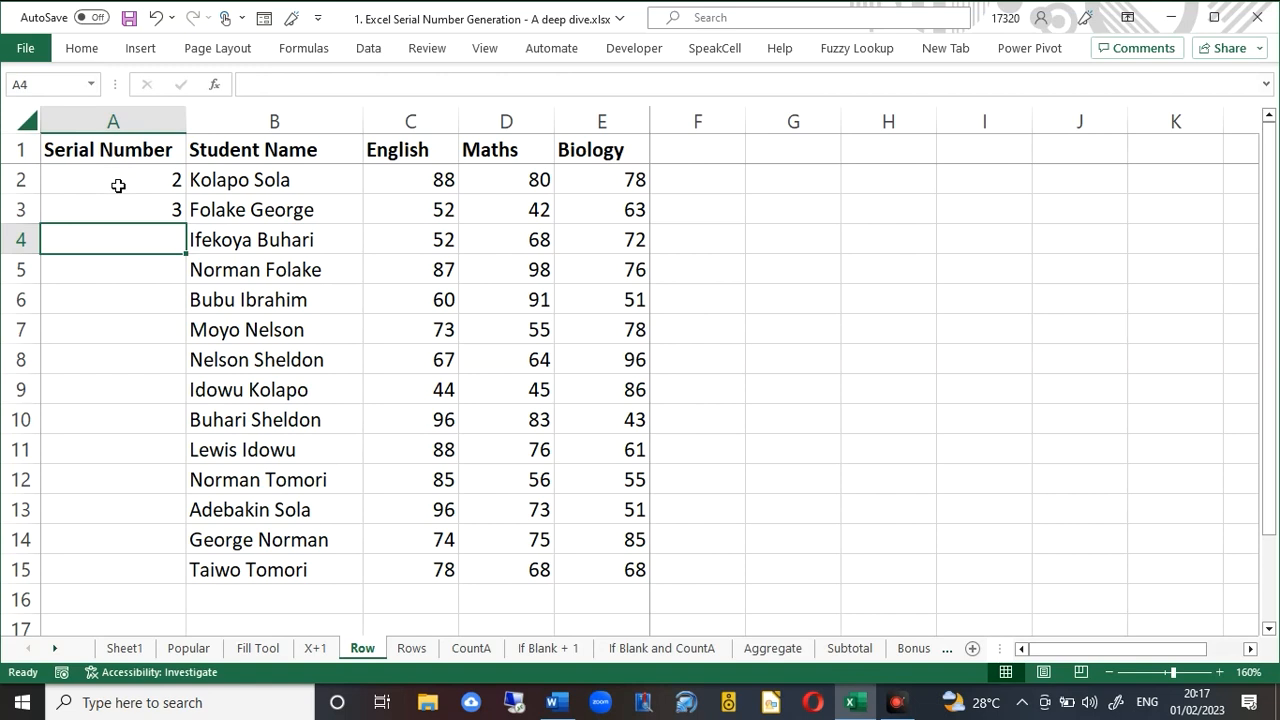
Clear the two ROW formulas from cells A2:A3.
{"action": "left_click_drag", "start_coordinate": [124, 179], "coordinate": [123, 209]}
{"action": "left_click", "coordinate": [124, 179]}
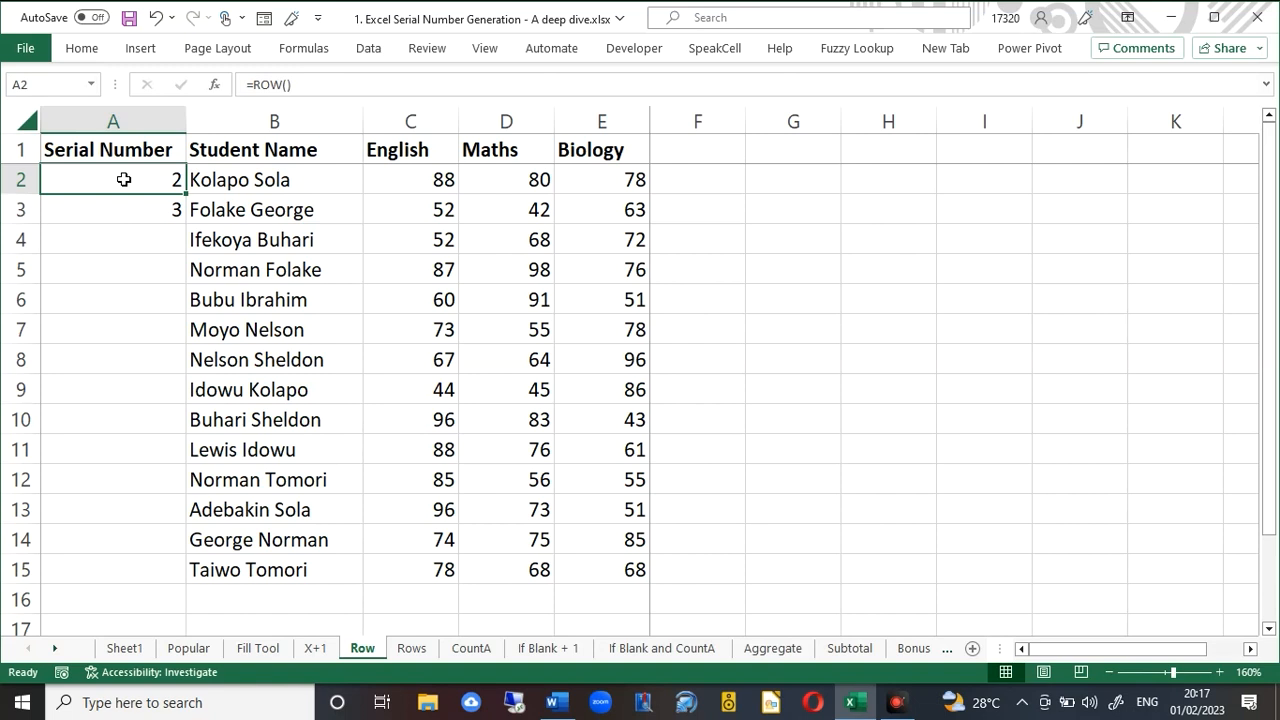
{"action": "key", "text": "shift+Down"}
{"action": "key", "text": "Delete"}
Enter the formula =ROW()-1 in cell A2 of the Row sheet.
{"action": "left_click", "coordinate": [124, 179]}
{"action": "type", "text": "=row"}
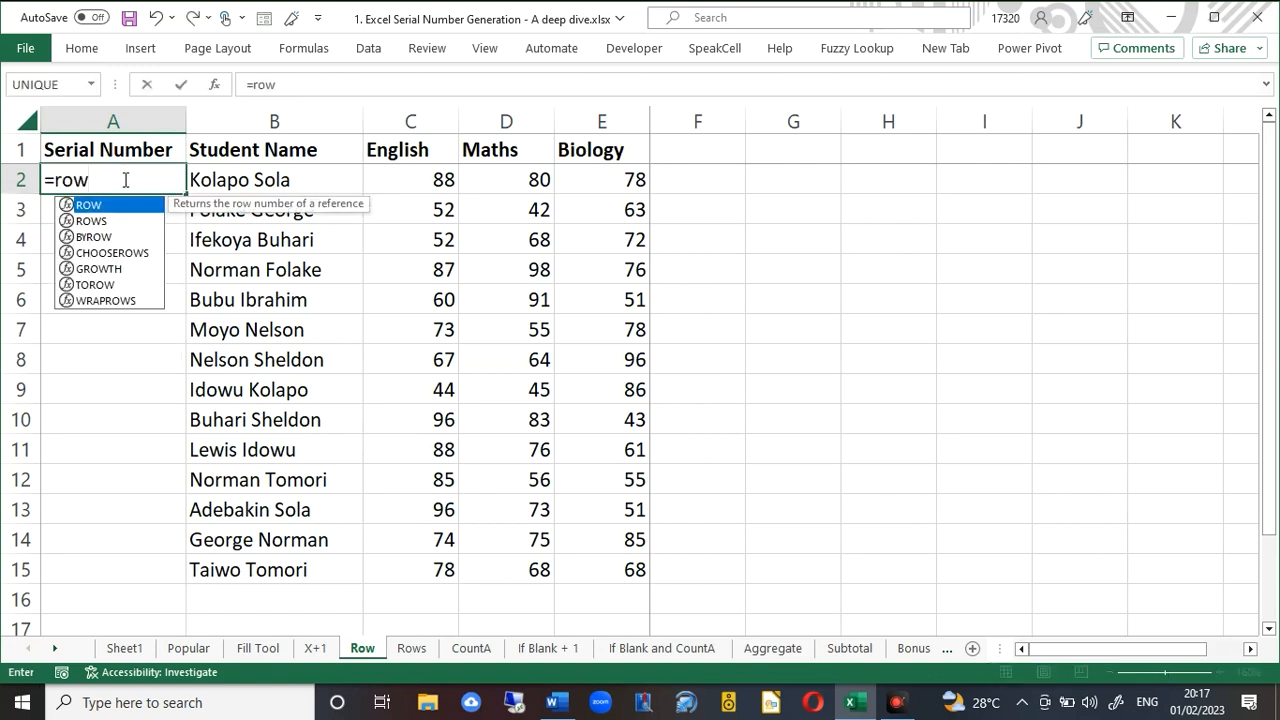
{"action": "type", "text": "()-"}
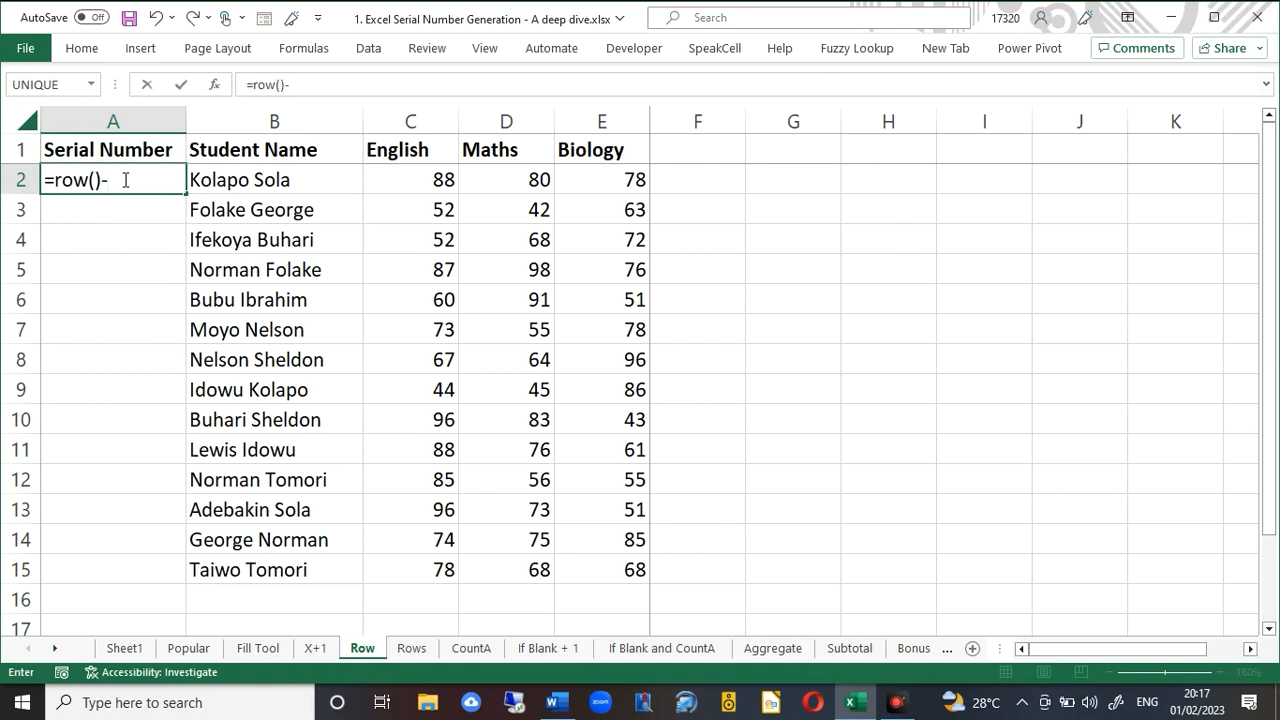
{"action": "type", "text": "1"}
{"action": "key", "text": "Return"}
Fill the =ROW()-1 formula from A2 down to A15, and clear the filled range.
{"action": "left_click", "coordinate": [124, 179]}
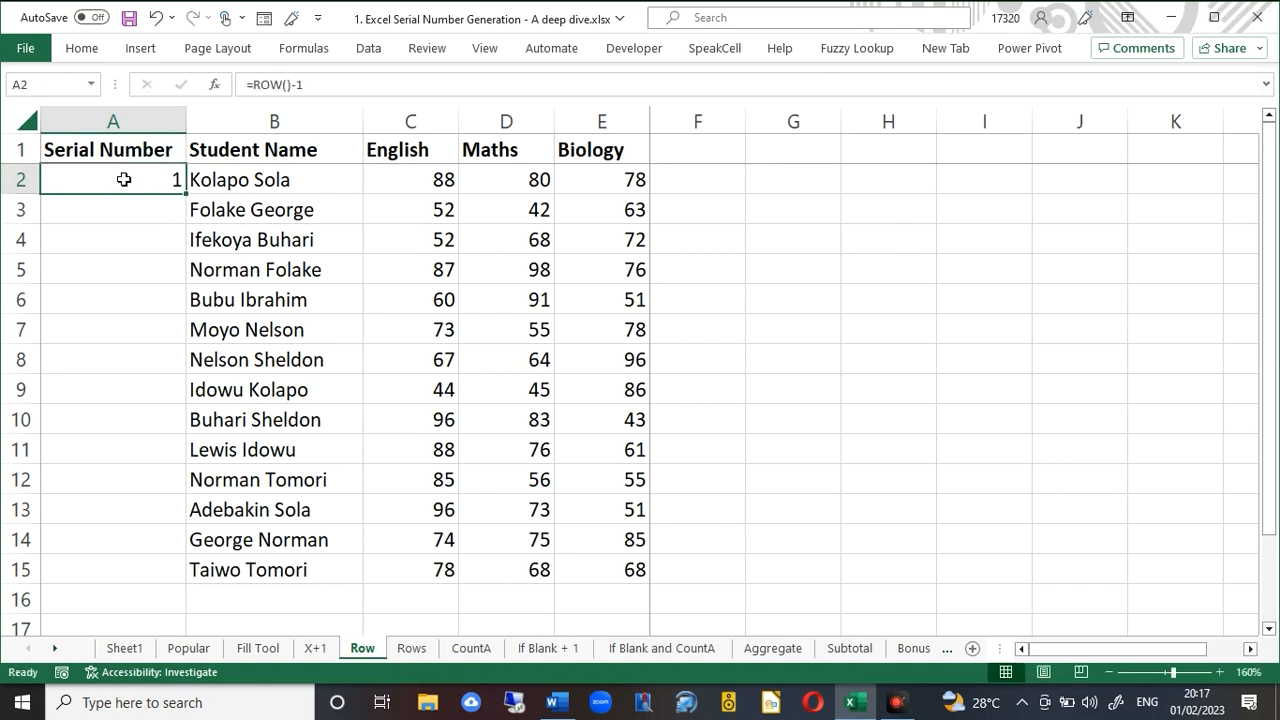
{"action": "double_click", "coordinate": [186, 196]}
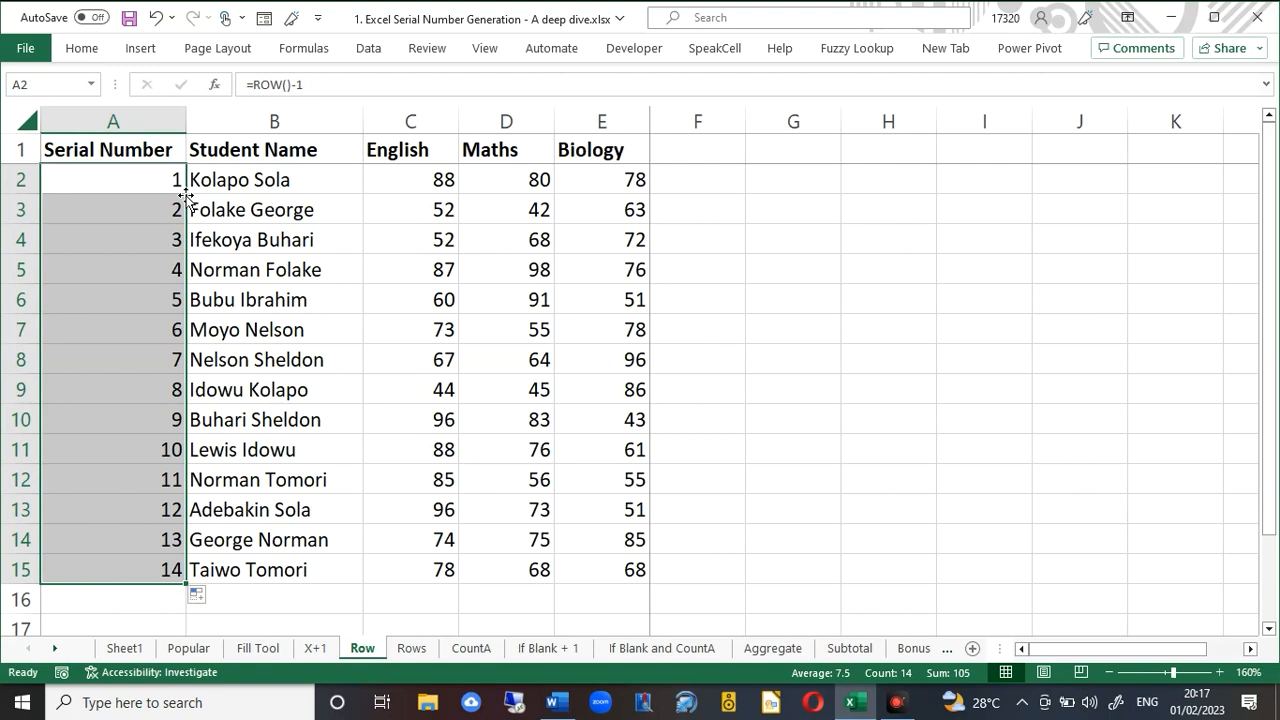
{"action": "key", "text": "Delete"}
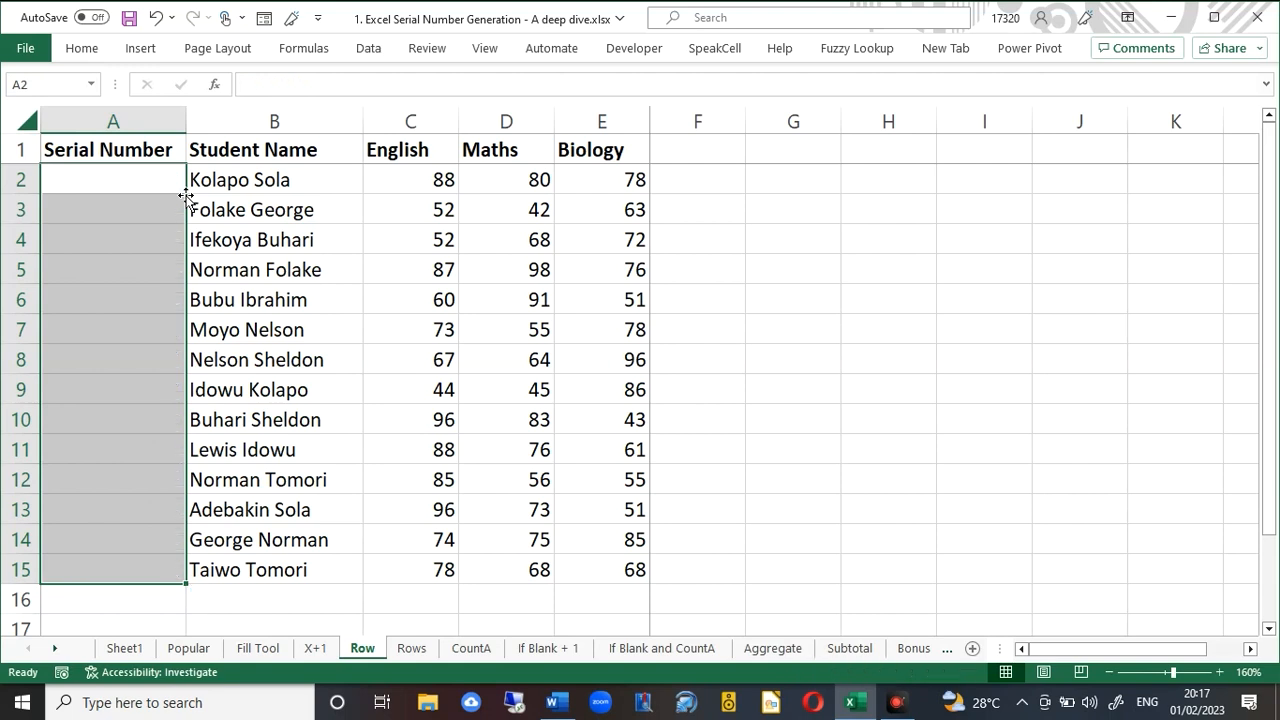
Enter the formula =ROW(A1) in cell A2 to generate the first serial number.
{"action": "left_click", "coordinate": [144, 183]}
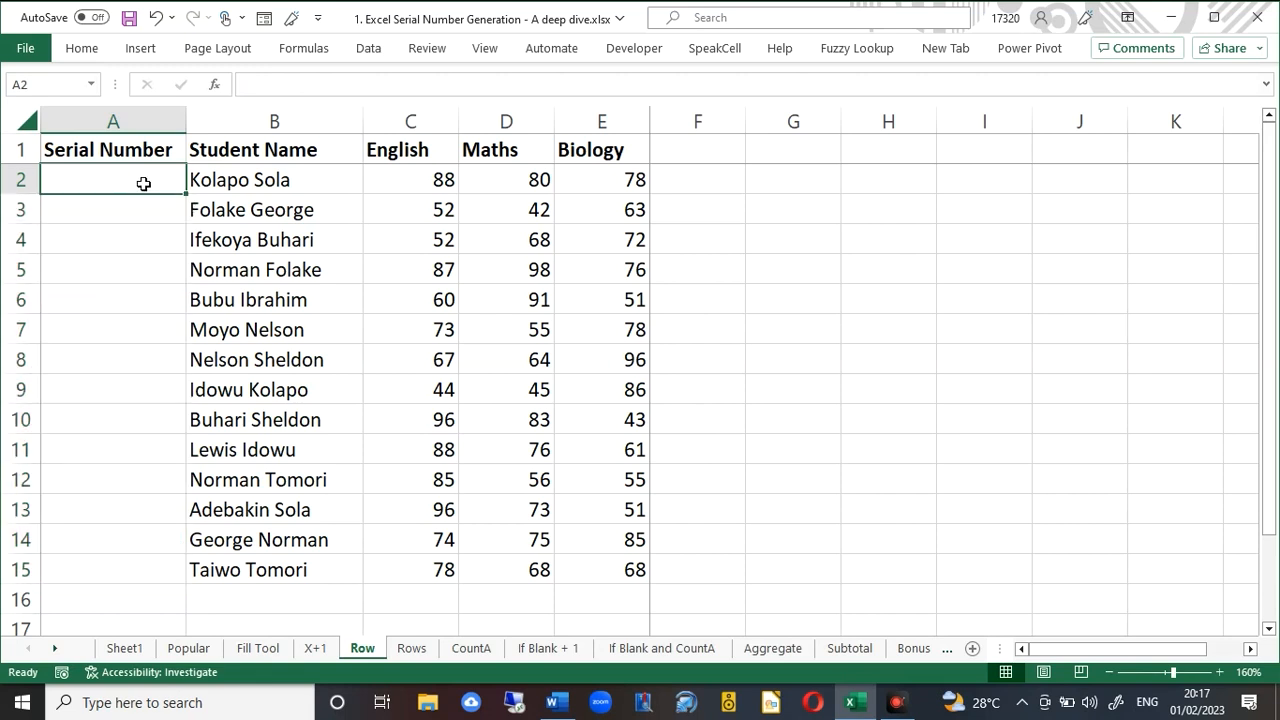
{"action": "type", "text": "=row"}
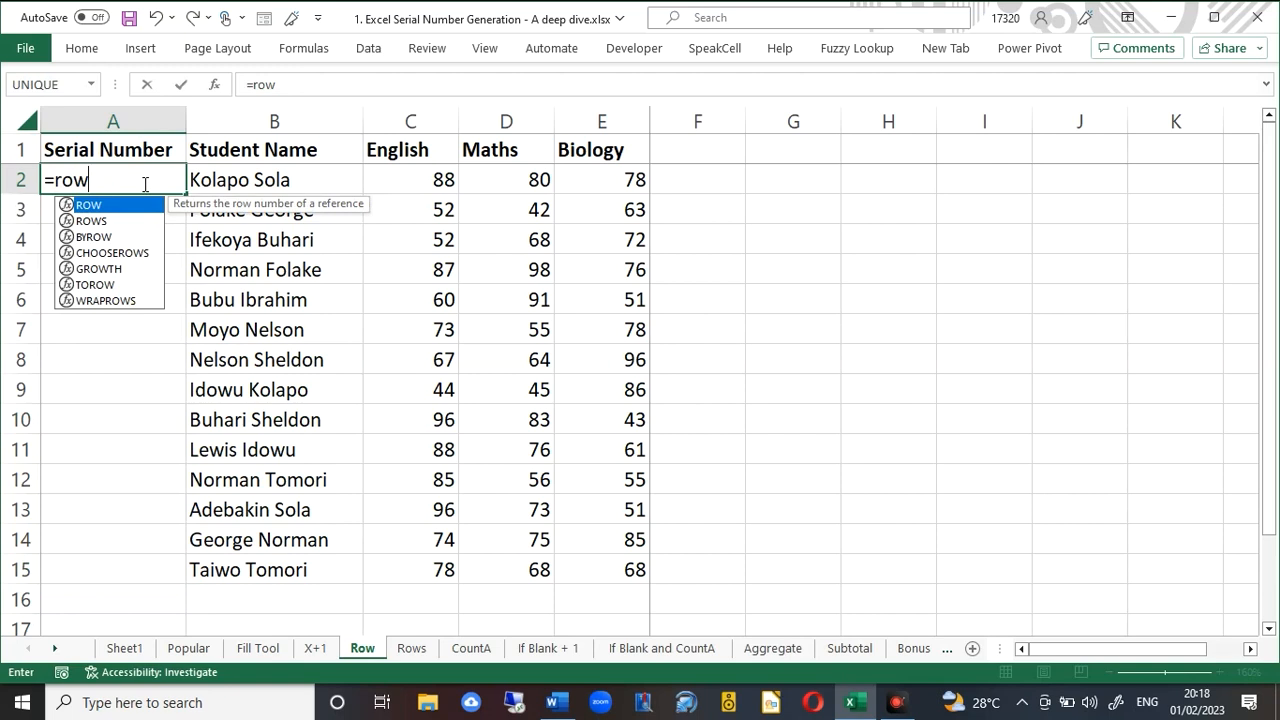
{"action": "type", "text": "("}
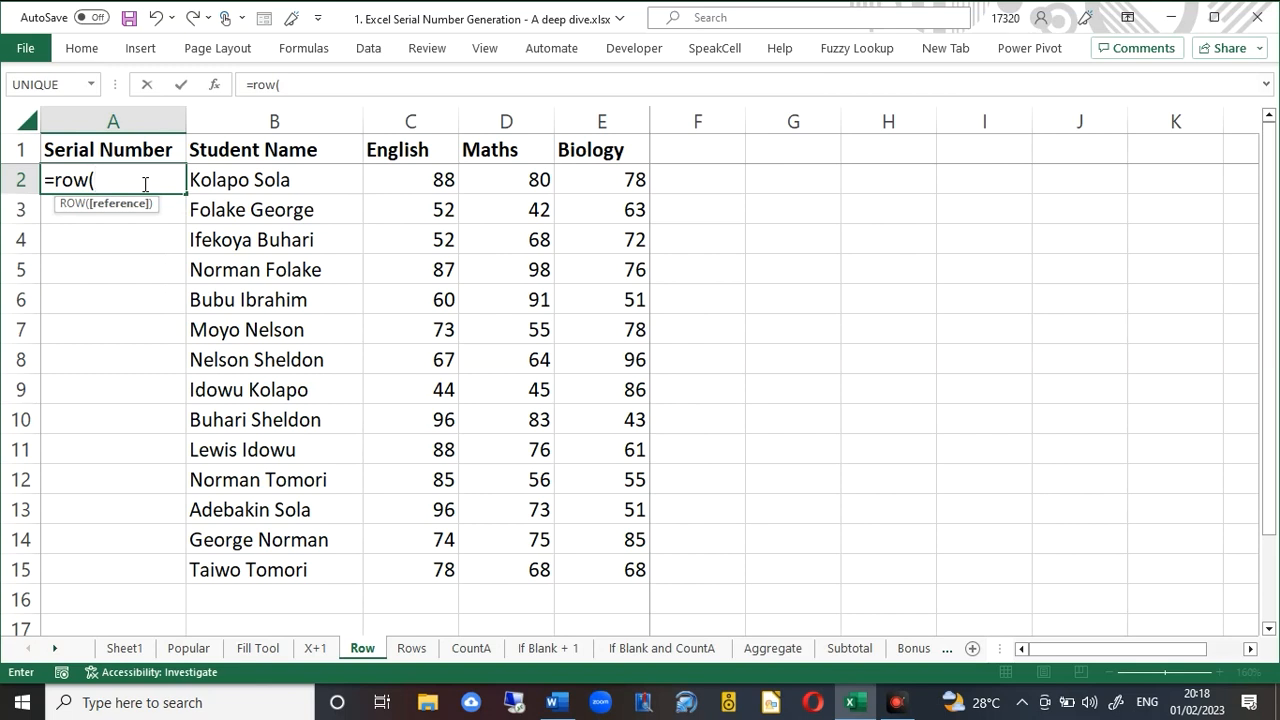
{"action": "type", "text": "a1"}
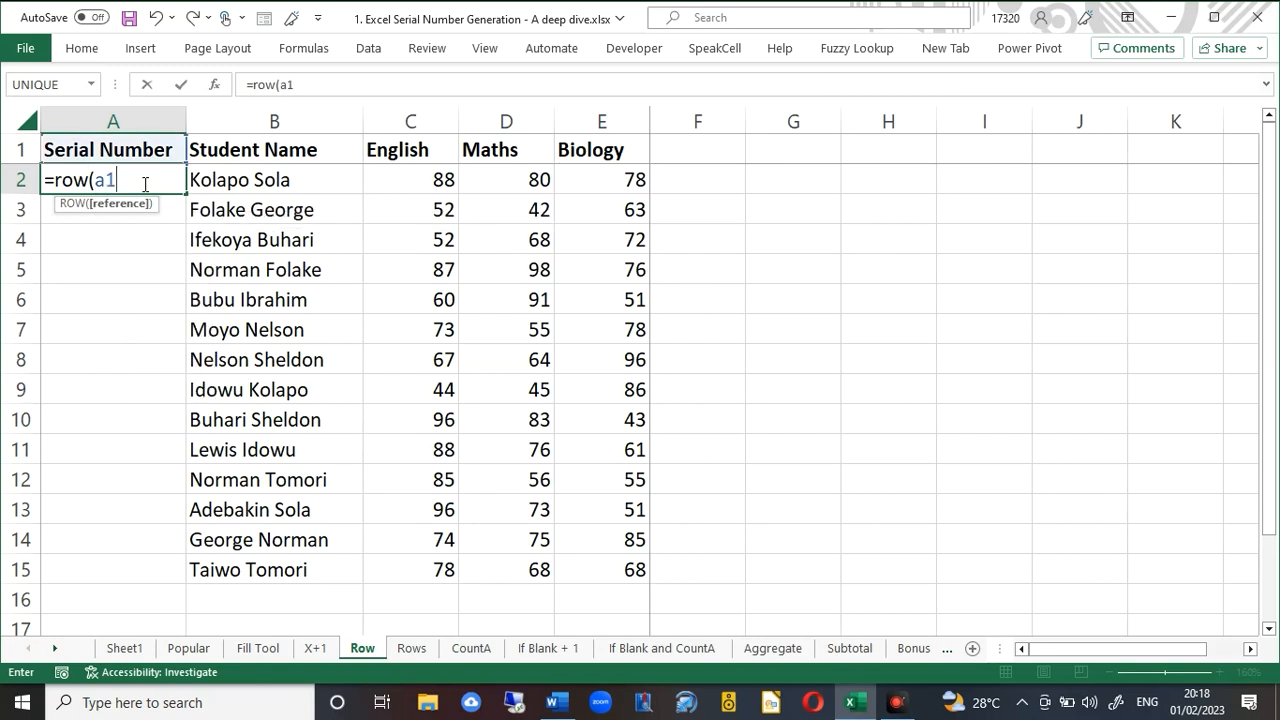
{"action": "type", "text": ")"}
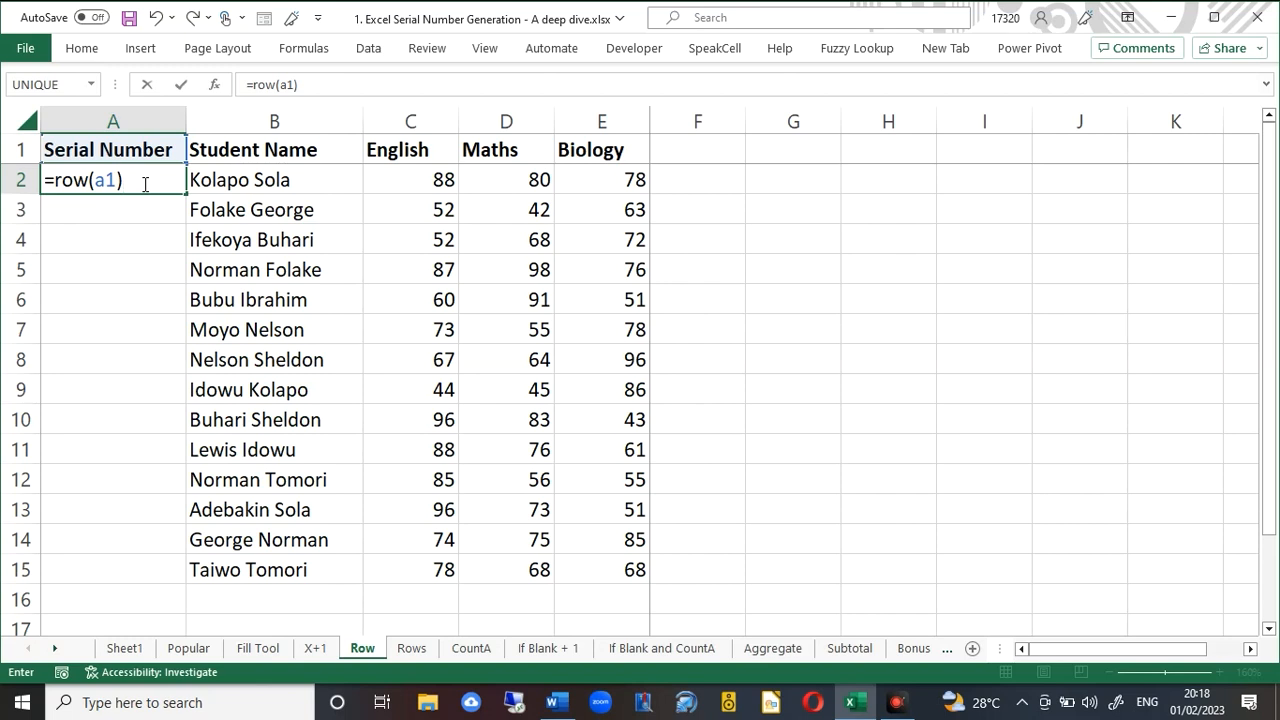
{"action": "key", "text": "Return"}
Fill the formula in A2 down to A15 and review the copied formulas in A3 through A5.
{"action": "left_click", "coordinate": [144, 183]}
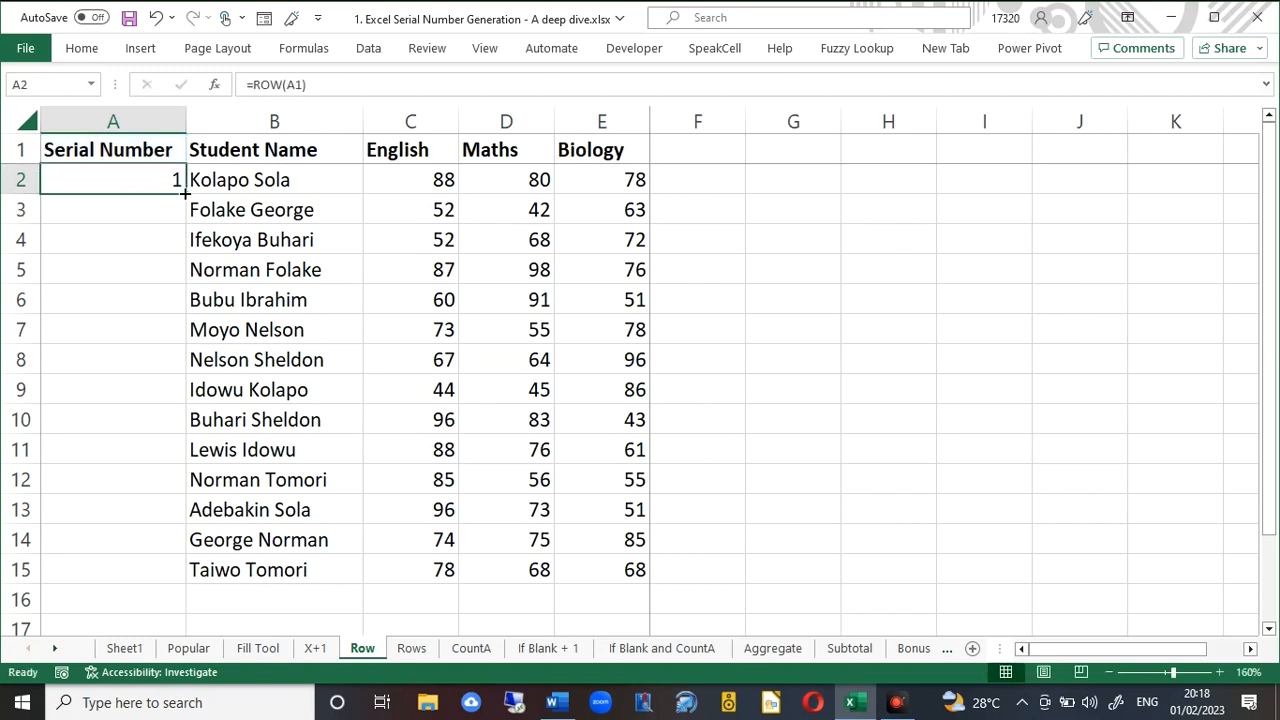
{"action": "double_click", "coordinate": [185, 194]}
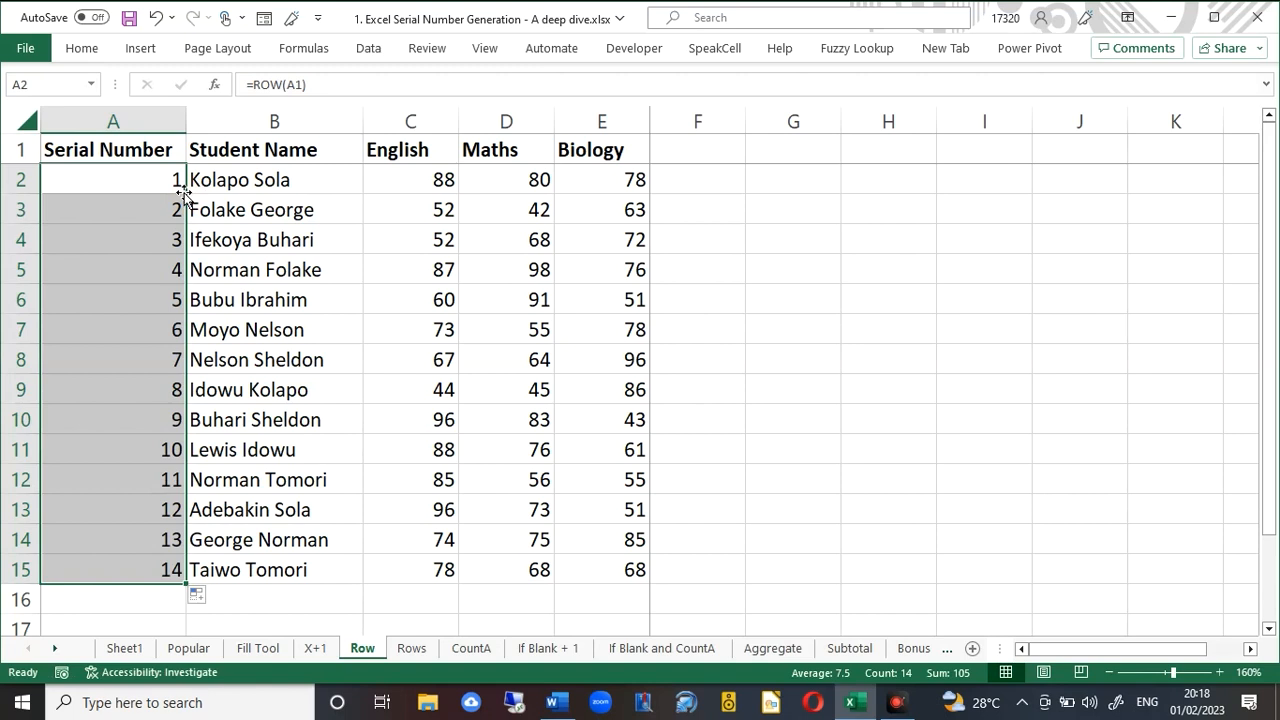
{"action": "key", "text": "Down"}
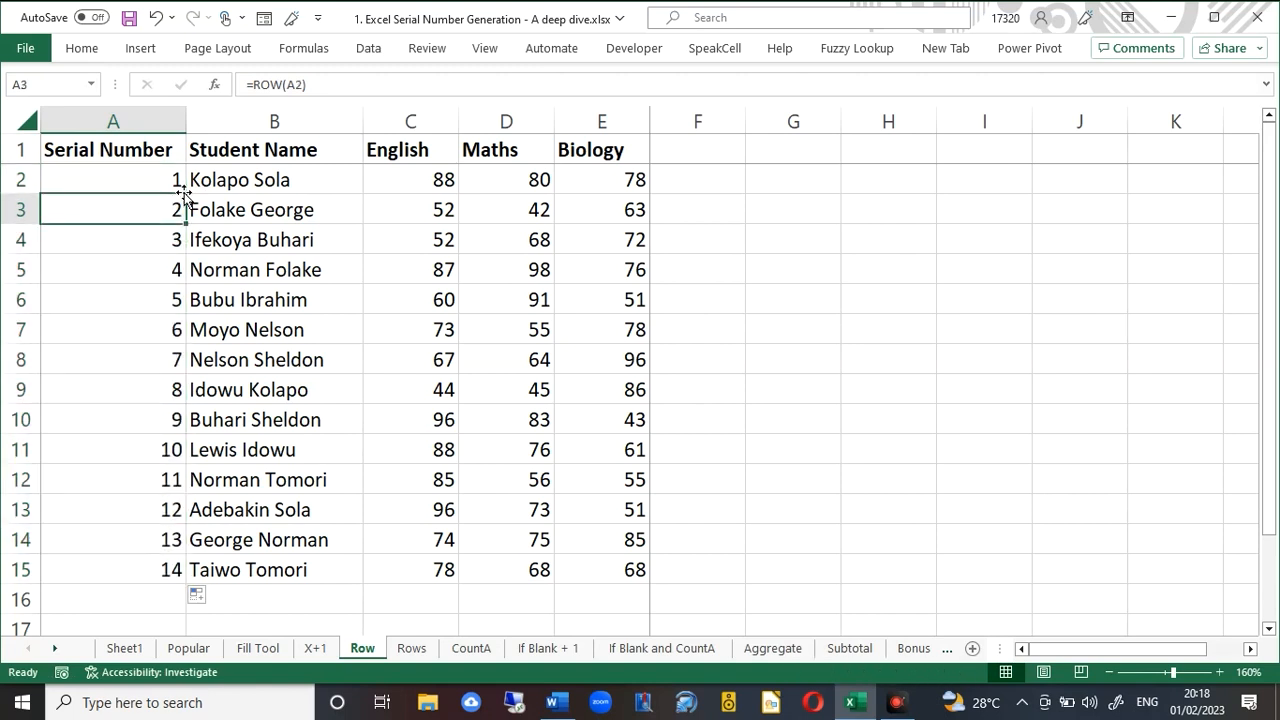
{"action": "key", "text": "Down"}
{"action": "key", "text": "Down"}
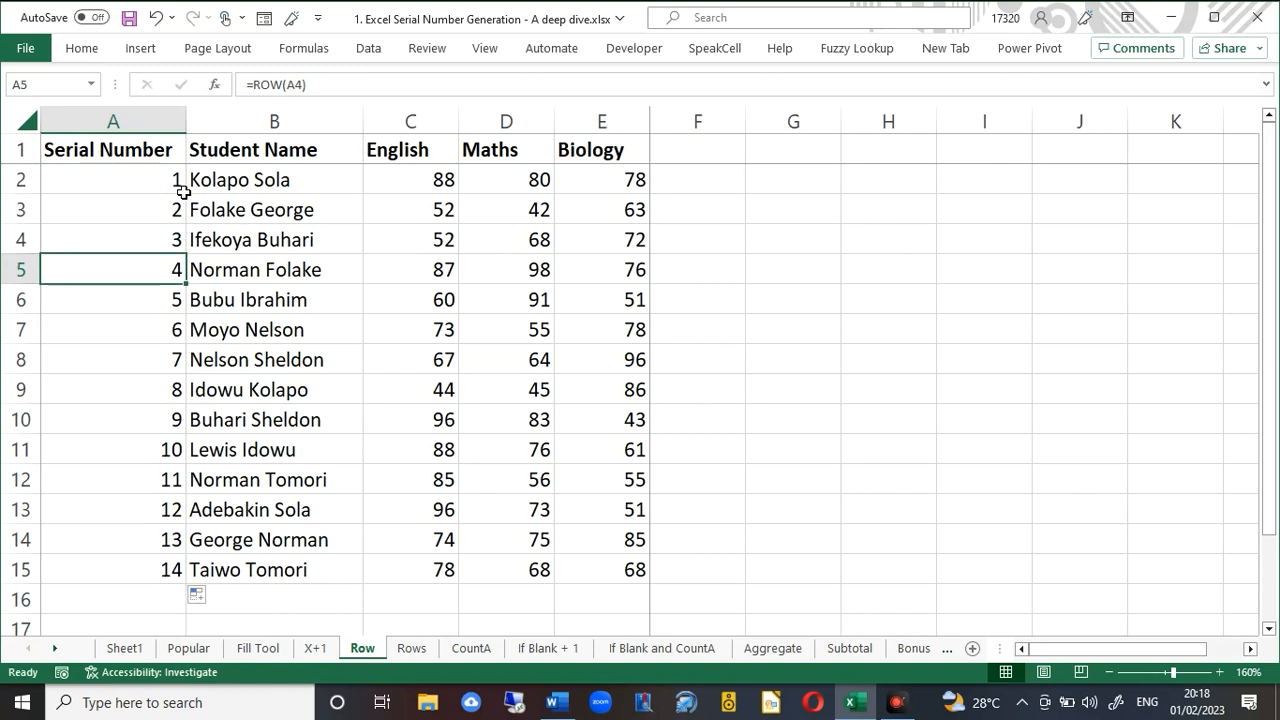
Enter the formula =ROWS(B2) in cell A2 of the Rows sheet.
{"action": "left_click", "coordinate": [412, 648]}
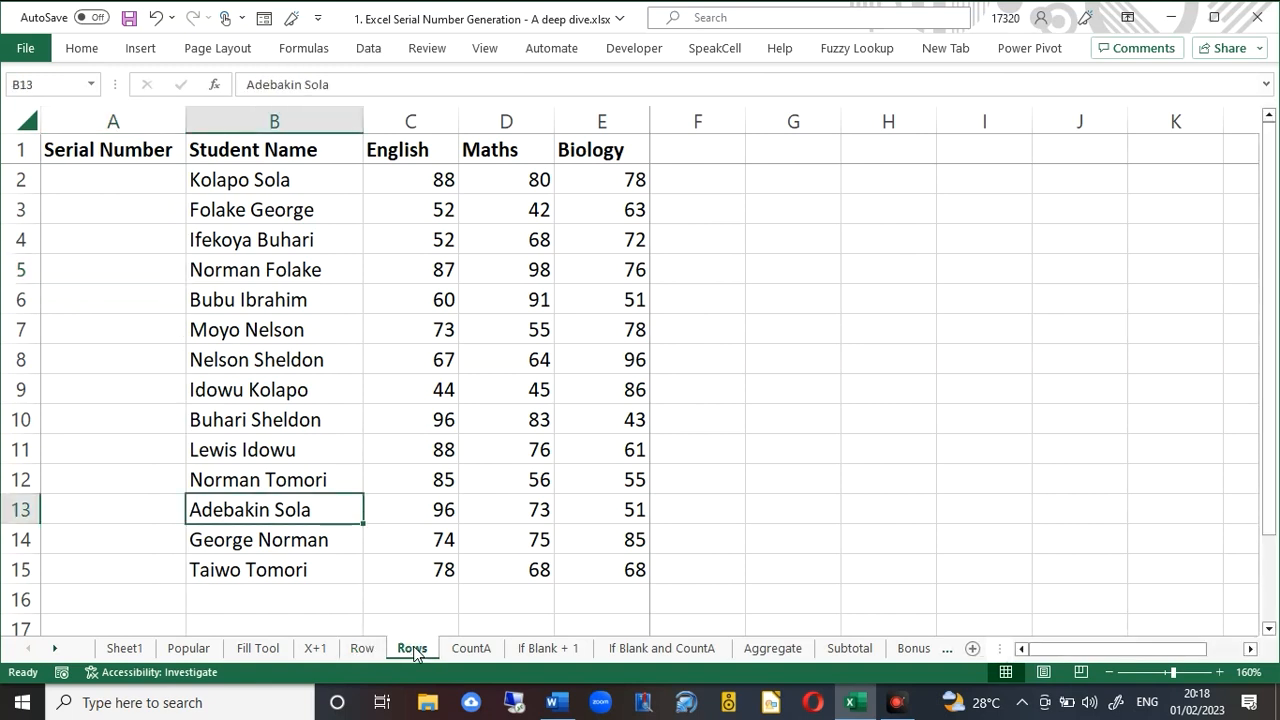
{"action": "left_click", "coordinate": [146, 184]}
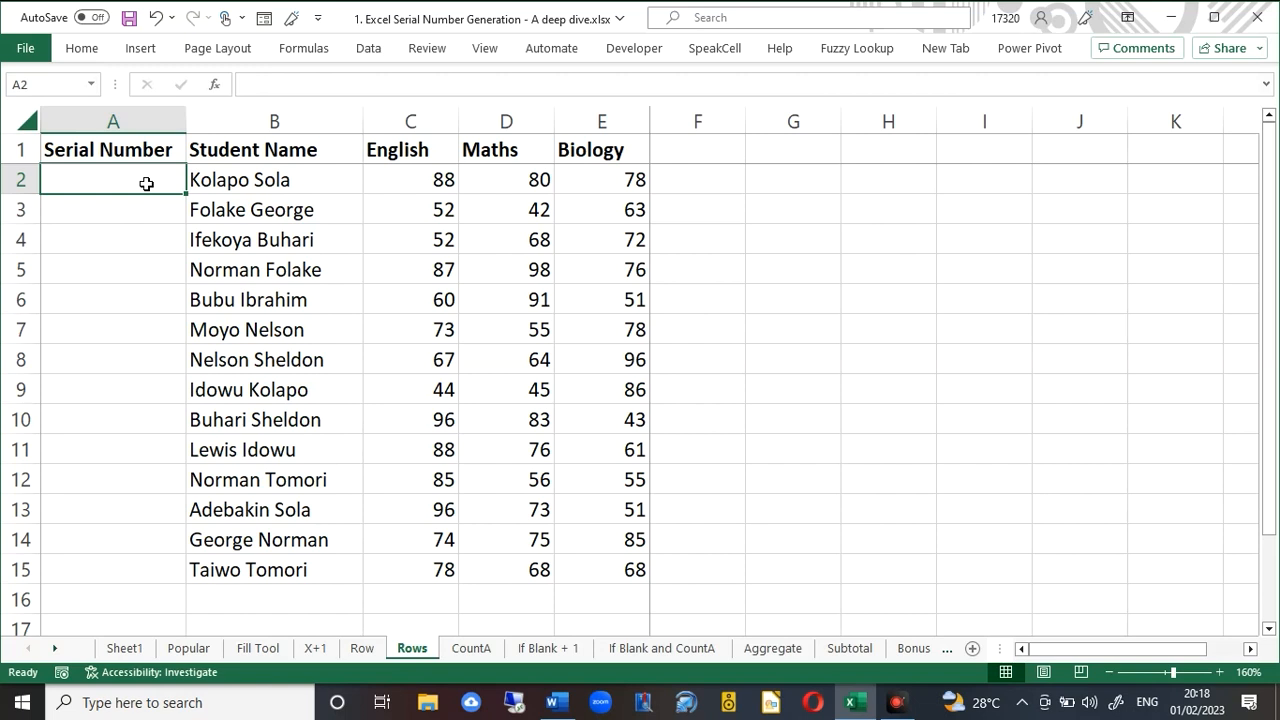
{"action": "type", "text": "=rows"}
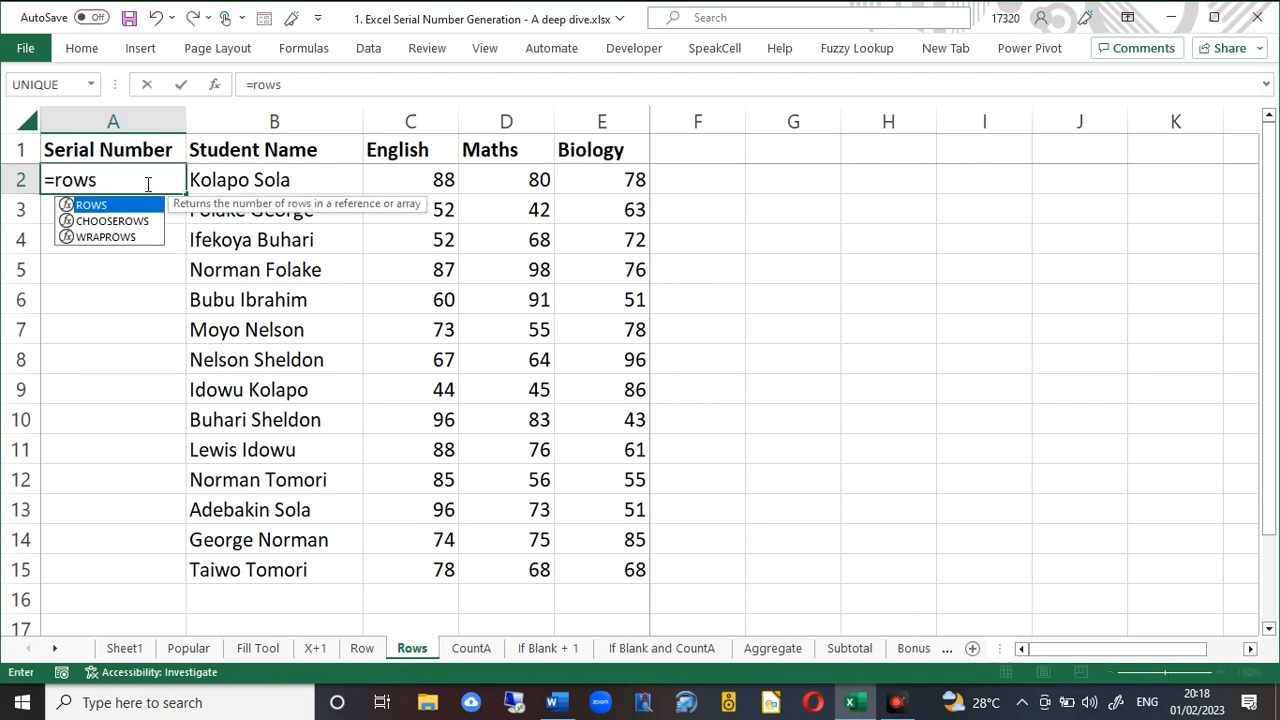
{"action": "type", "text": "("}
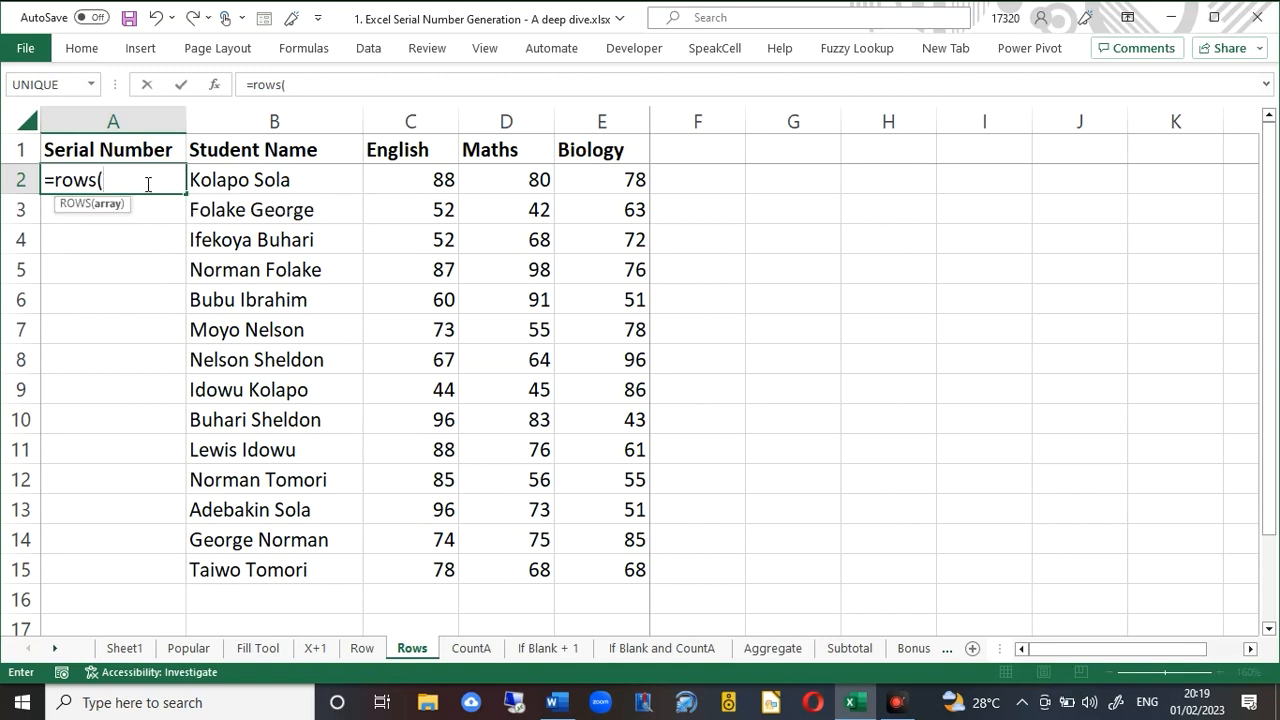
{"action": "type", "text": "b2)"}
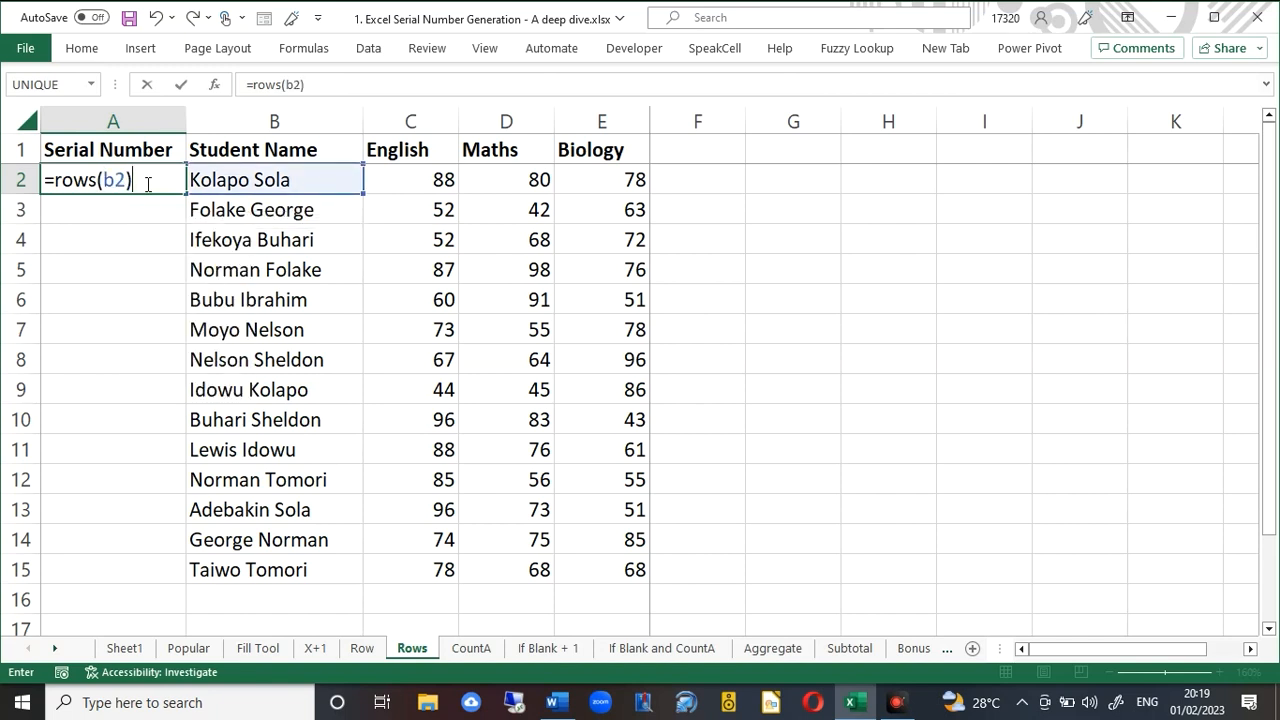
{"action": "key", "text": "Return"}
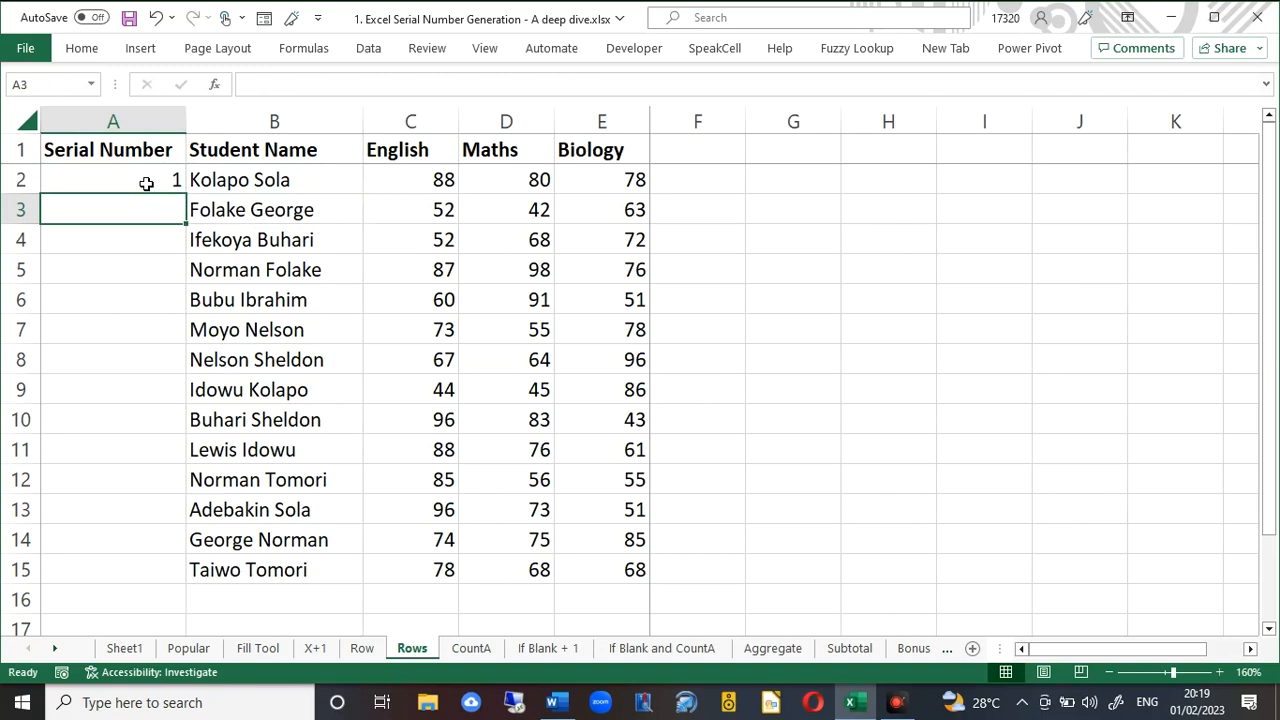
Extend the reference in the A2 formula to a range so that it reads =ROWS(B2:B3).
{"action": "left_click", "coordinate": [146, 183]}
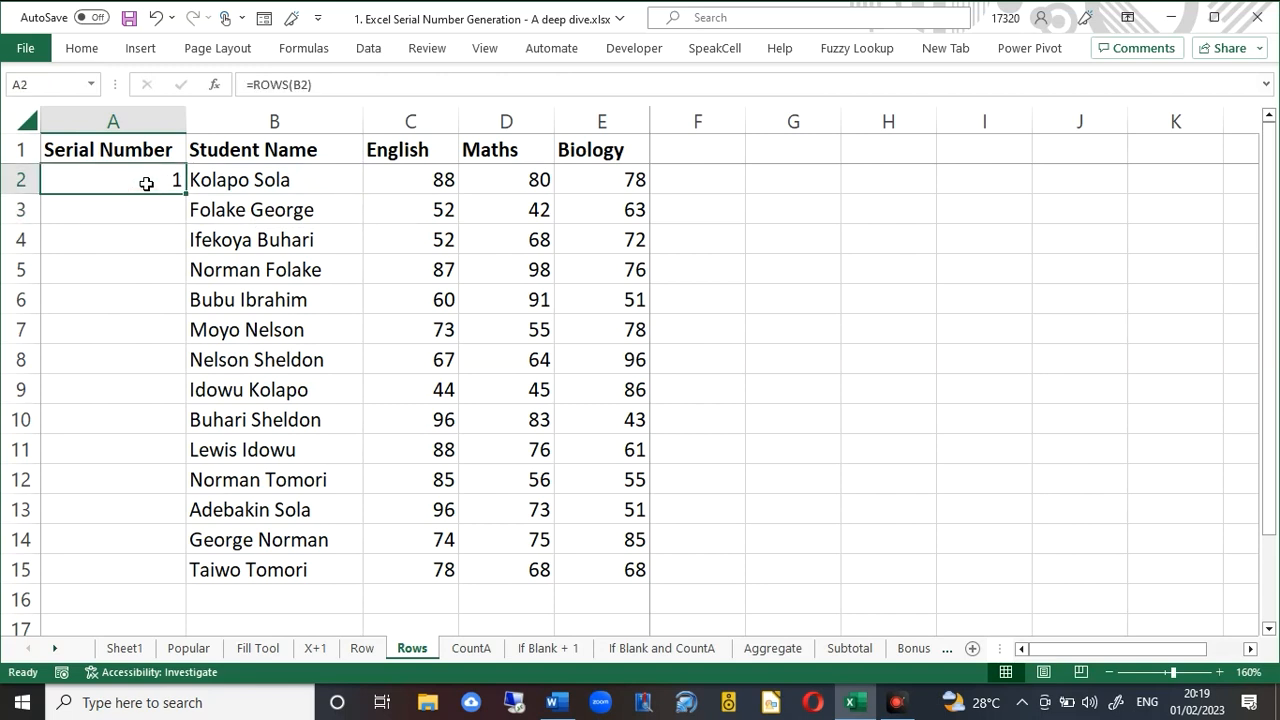
{"action": "left_click", "coordinate": [309, 84]}
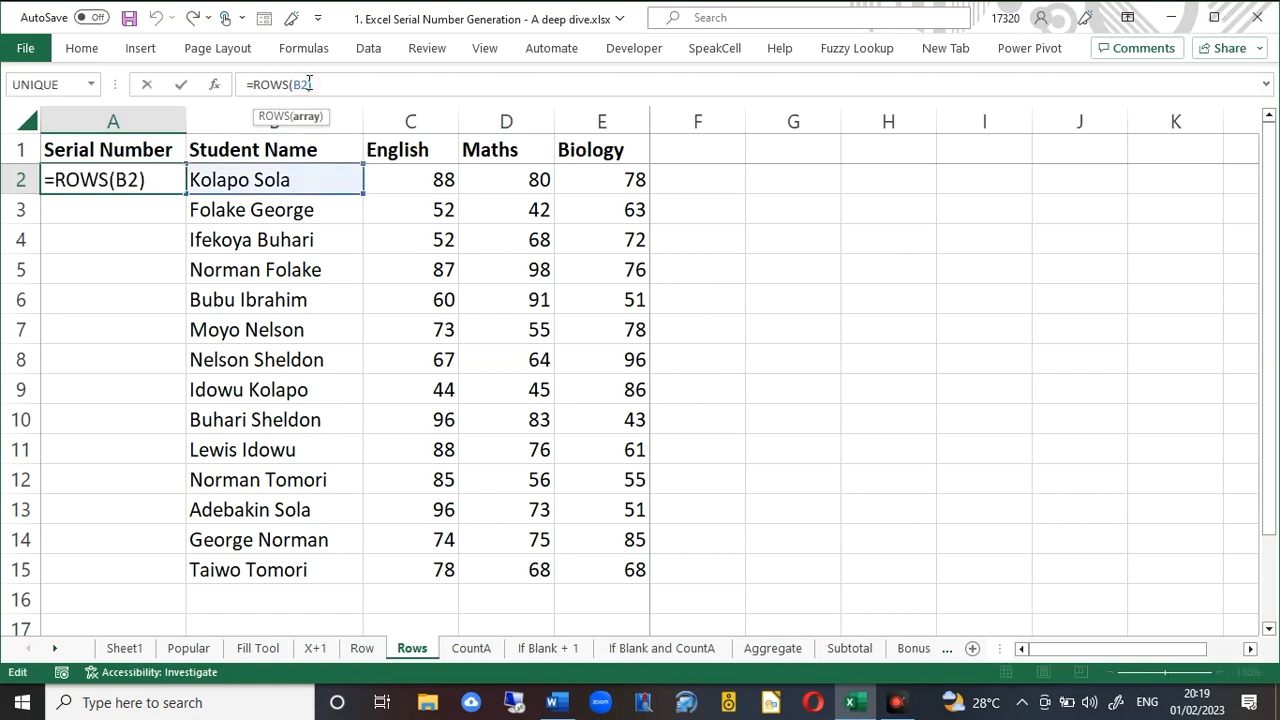
{"action": "type", "text": ":b3"}
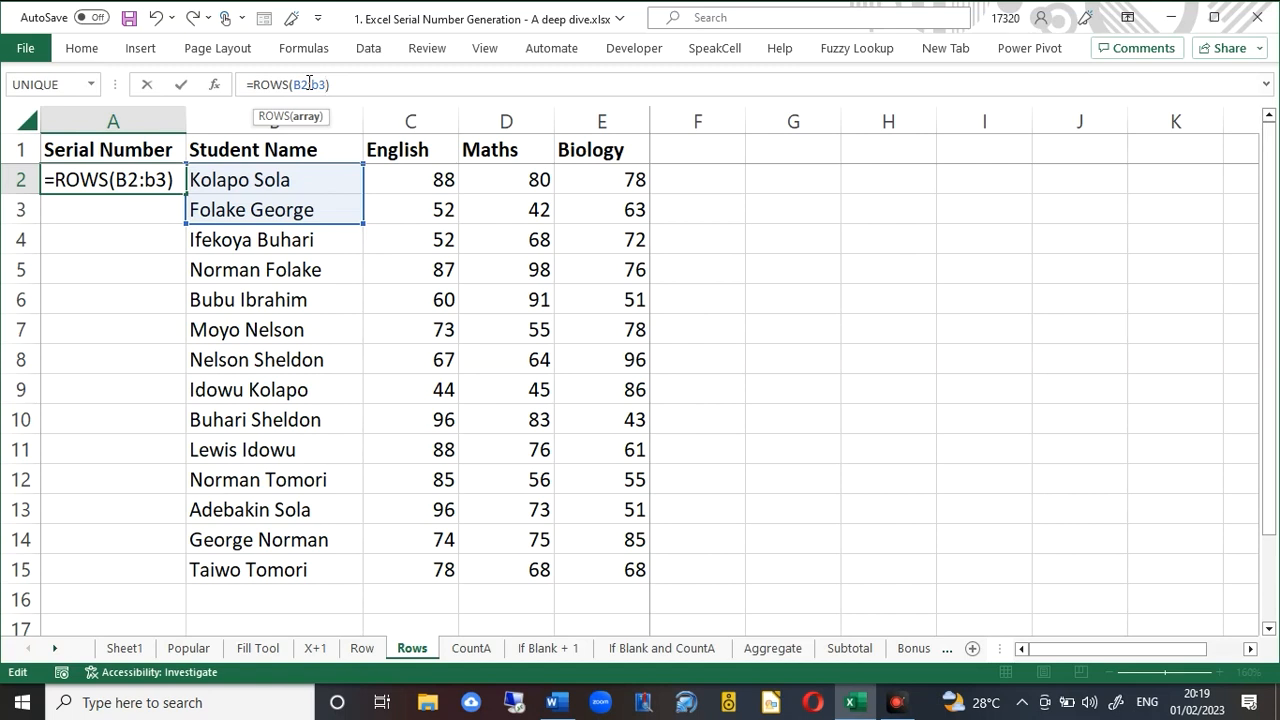
{"action": "key", "text": "Return"}
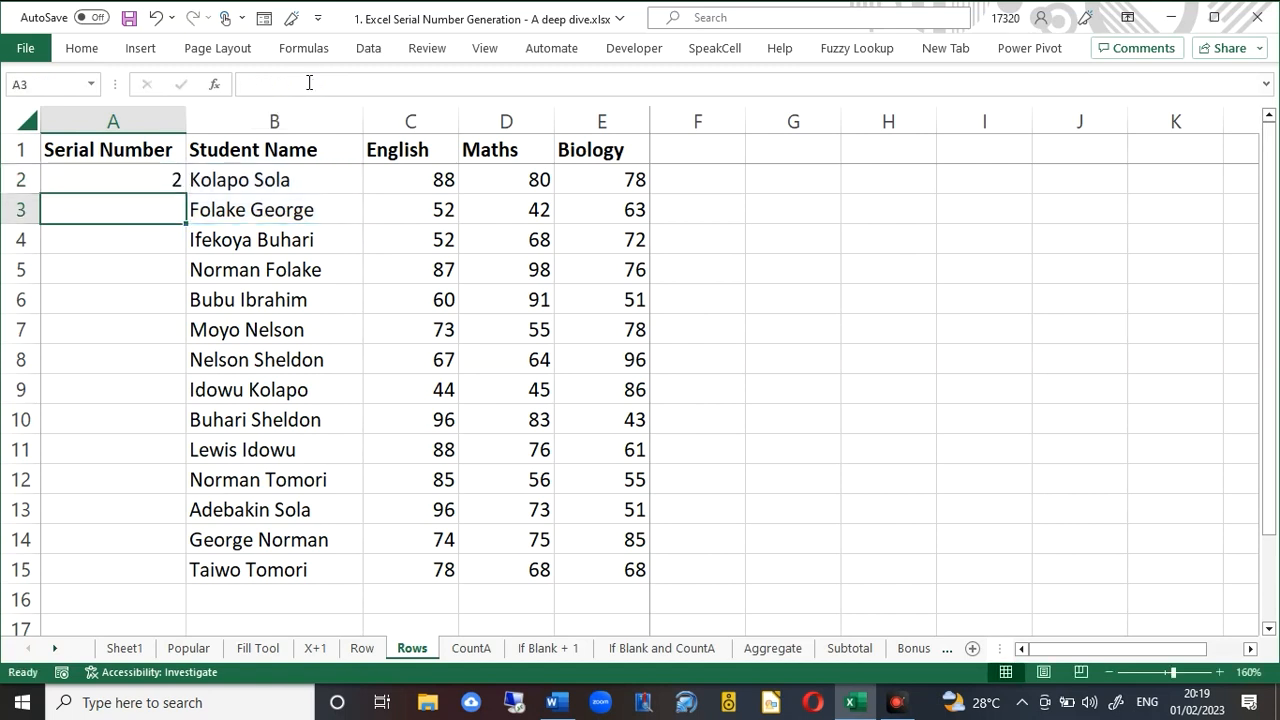
Change the end of the range in the A2 formula to B4, giving =ROWS(B2:B4).
{"action": "left_click", "coordinate": [172, 179]}
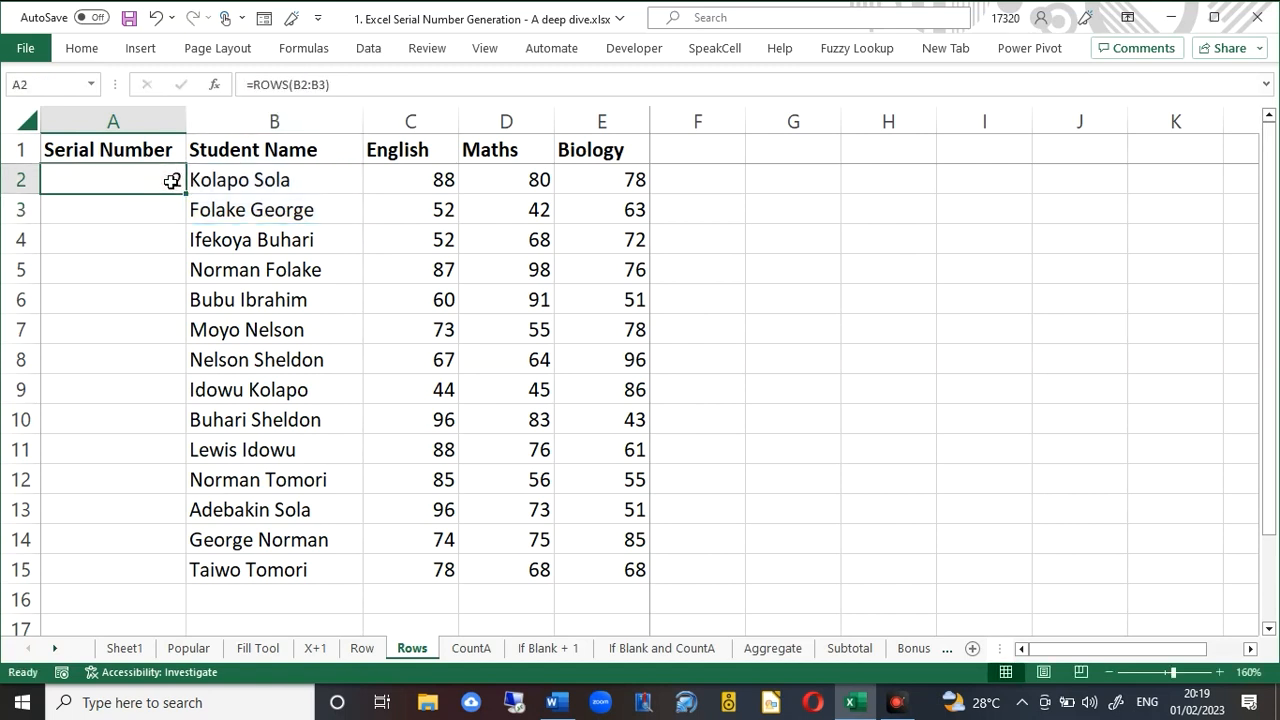
{"action": "left_click", "coordinate": [325, 85]}
{"action": "key", "text": "BackSpace"}
{"action": "type", "text": "4"}
{"action": "key", "text": "Return"}
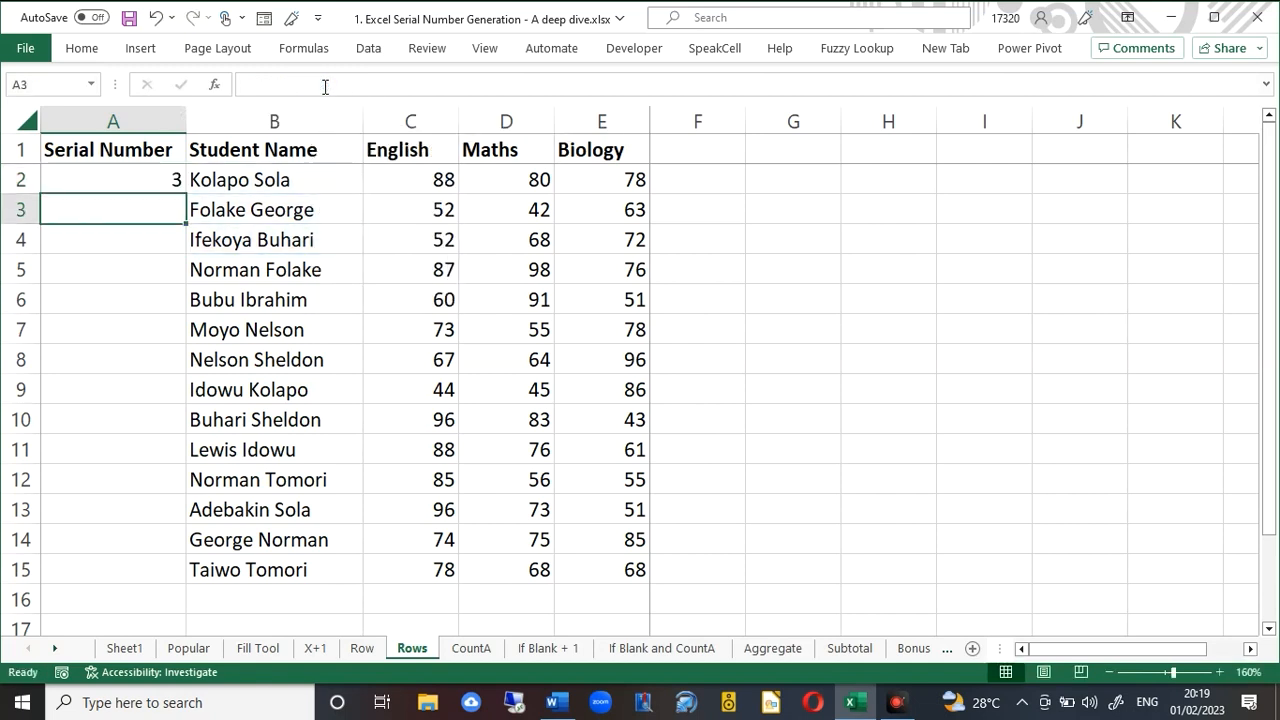
Replace the formula in cell A2 with =ROWS(B2:B2).
{"action": "left_click", "coordinate": [140, 179]}
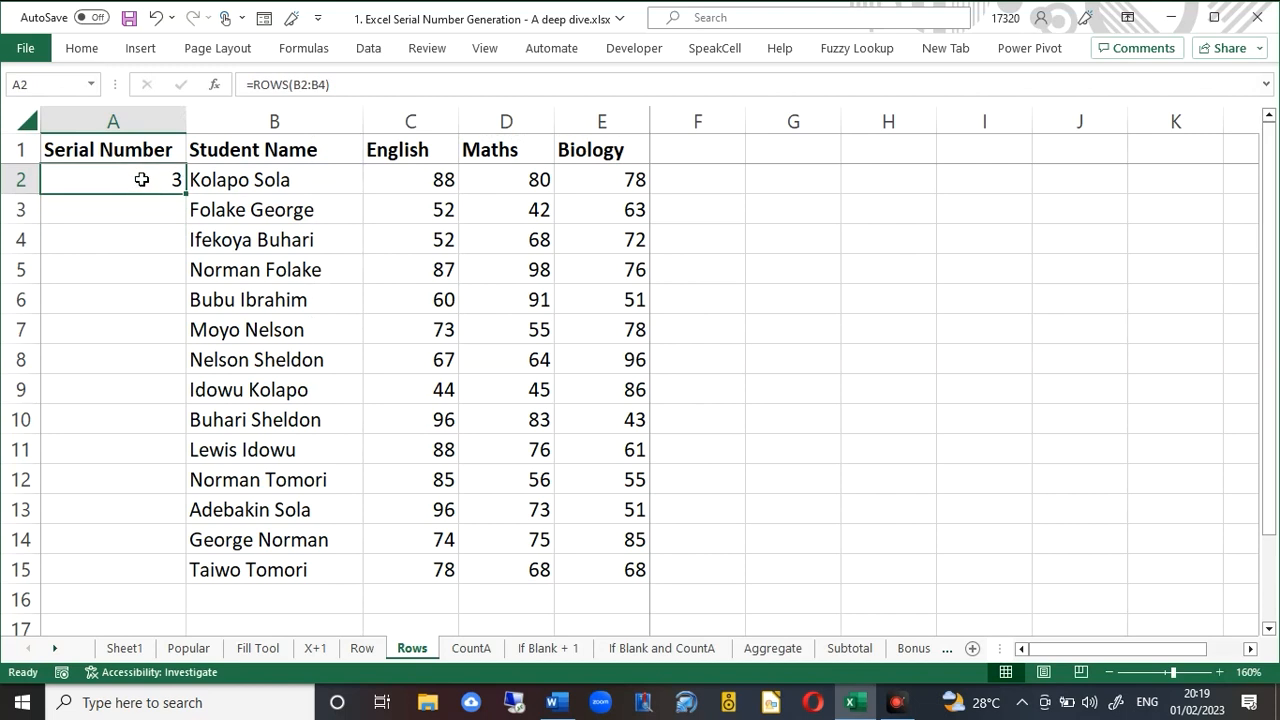
{"action": "type", "text": "="}
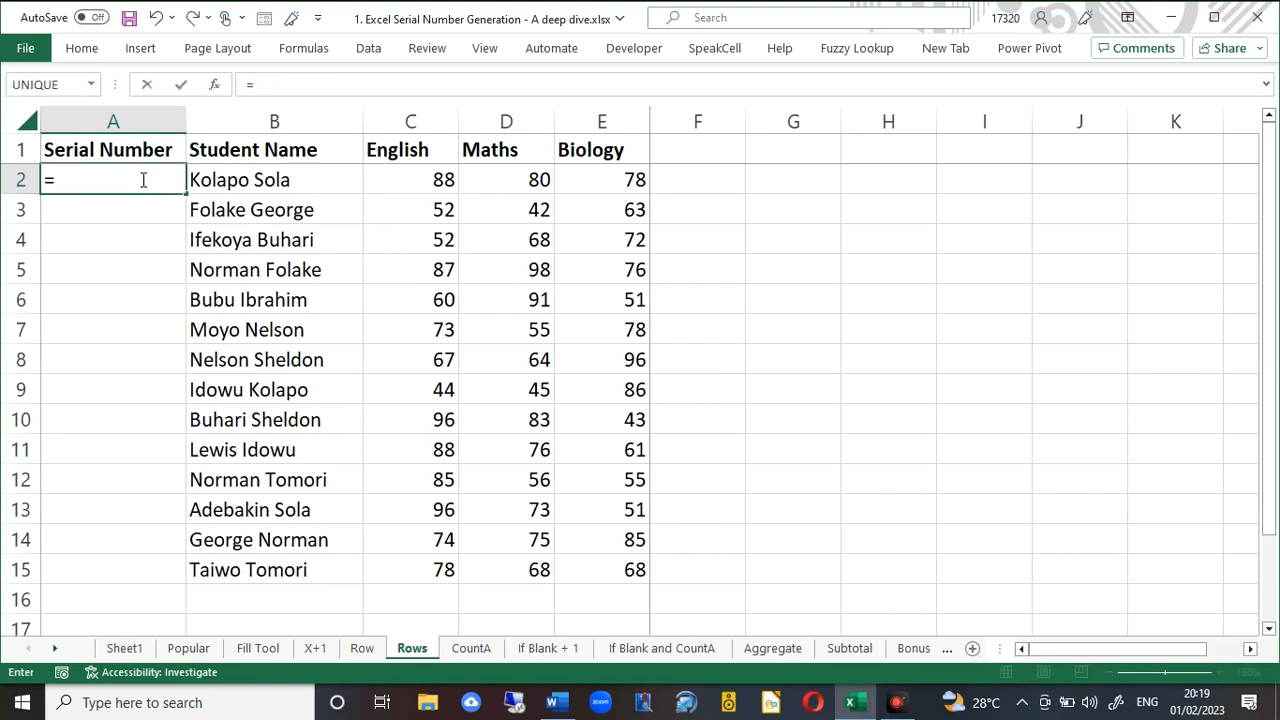
{"action": "type", "text": "rows("}
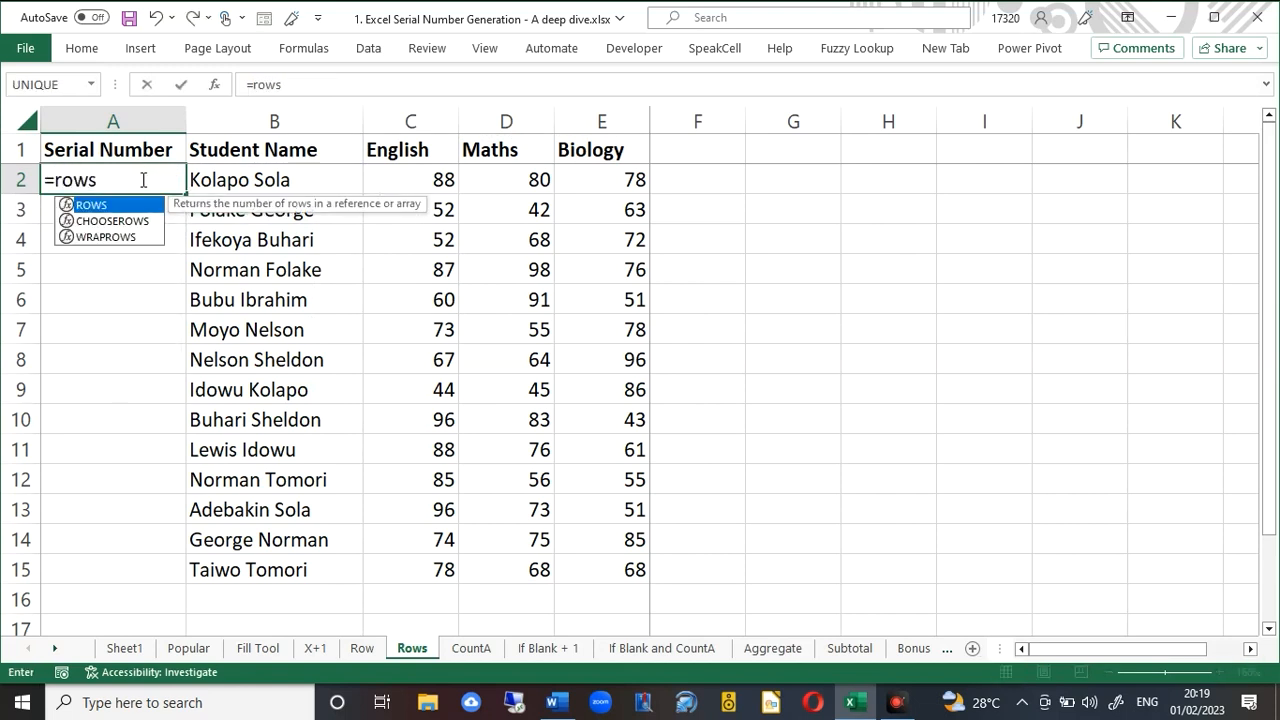
{"action": "type", "text": "b"}
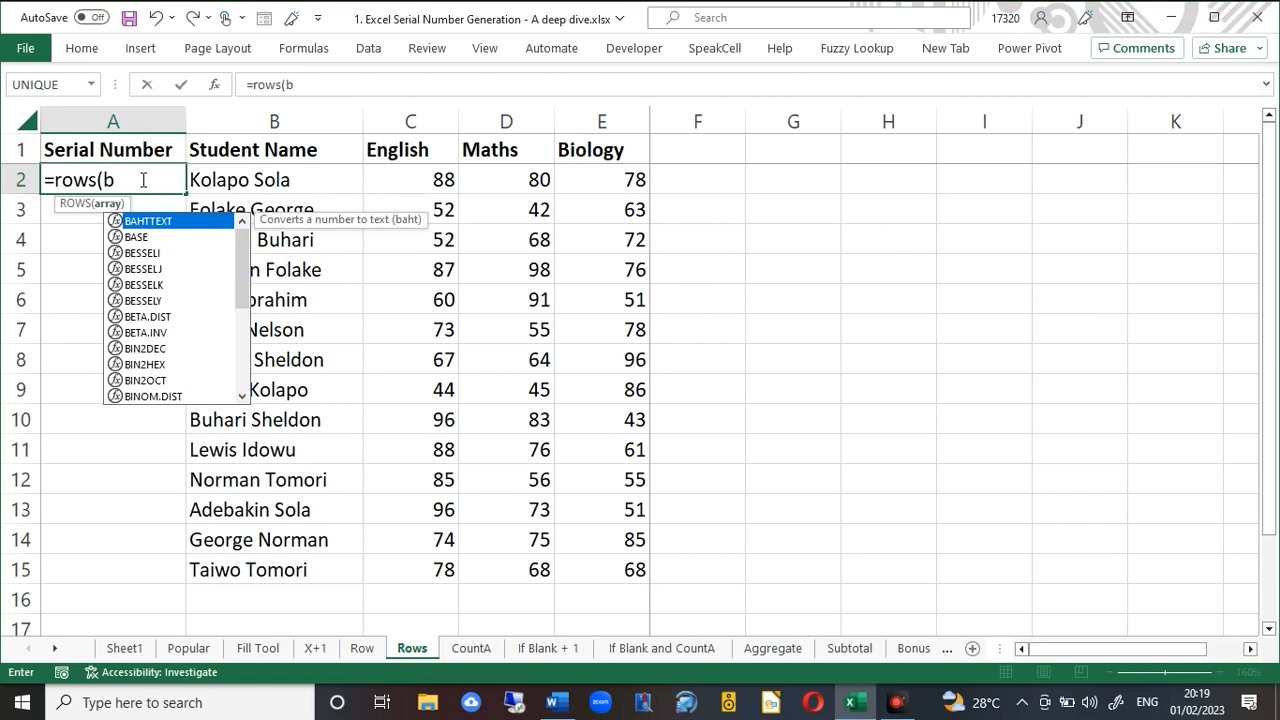
{"action": "type", "text": "2:b2:b"}
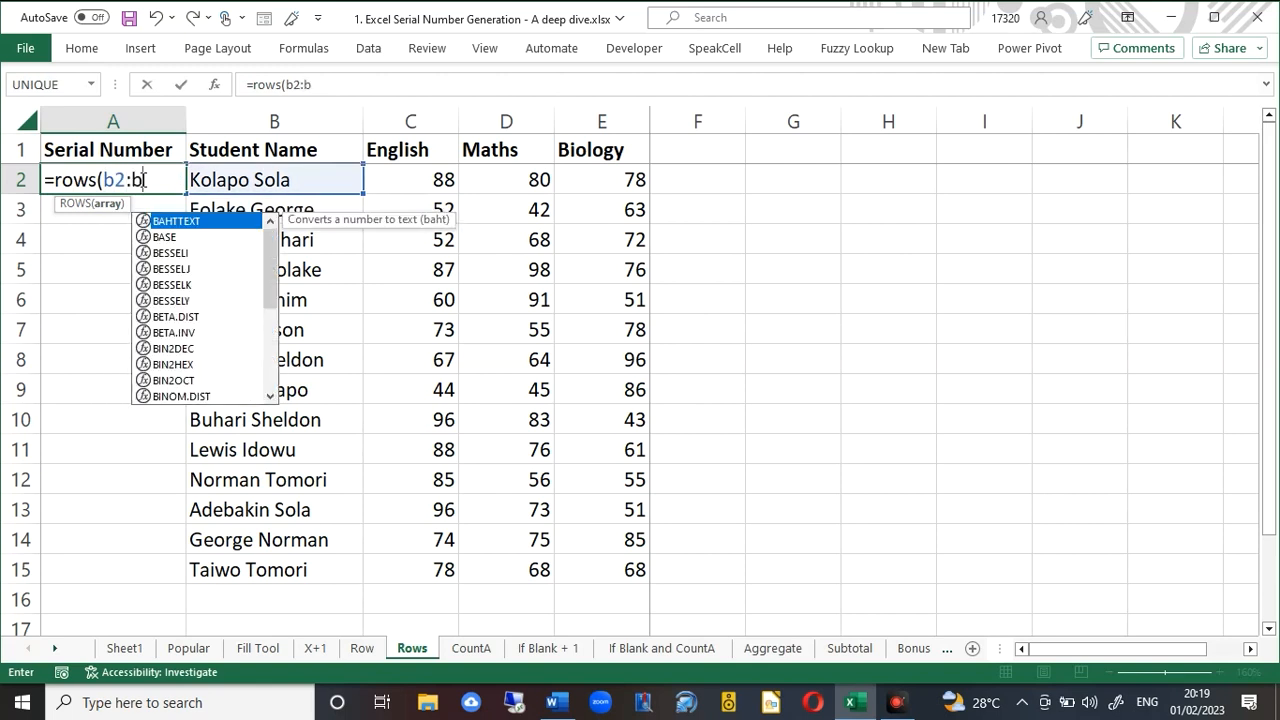
{"action": "type", "text": ")"}
{"action": "key", "text": "Return"}
Fill the ROWS formula from A2 down to A15 and check the AutoFill options, keeping Copy Cells.
{"action": "left_click", "coordinate": [140, 178]}
{"action": "left_click_drag", "start_coordinate": [187, 198], "coordinate": [188, 578]}
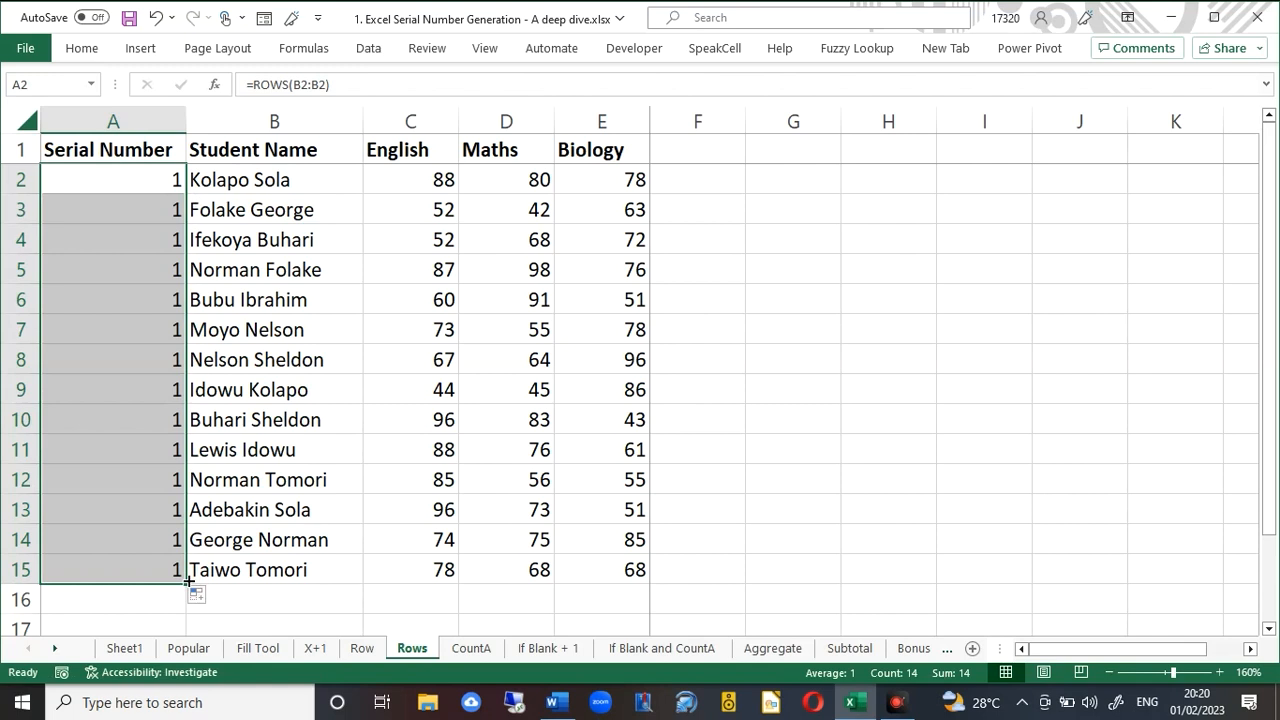
{"action": "left_click", "coordinate": [202, 600]}
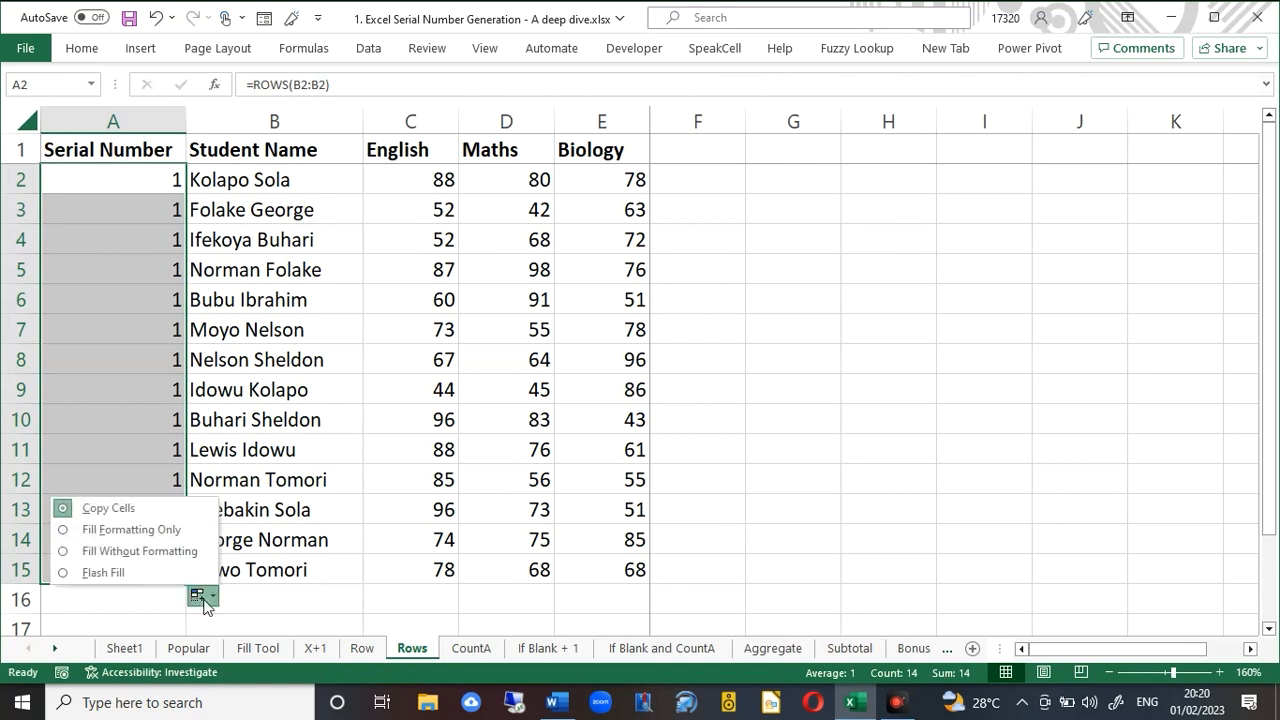
{"action": "left_click", "coordinate": [280, 600]}
{"action": "left_click", "coordinate": [280, 600]}
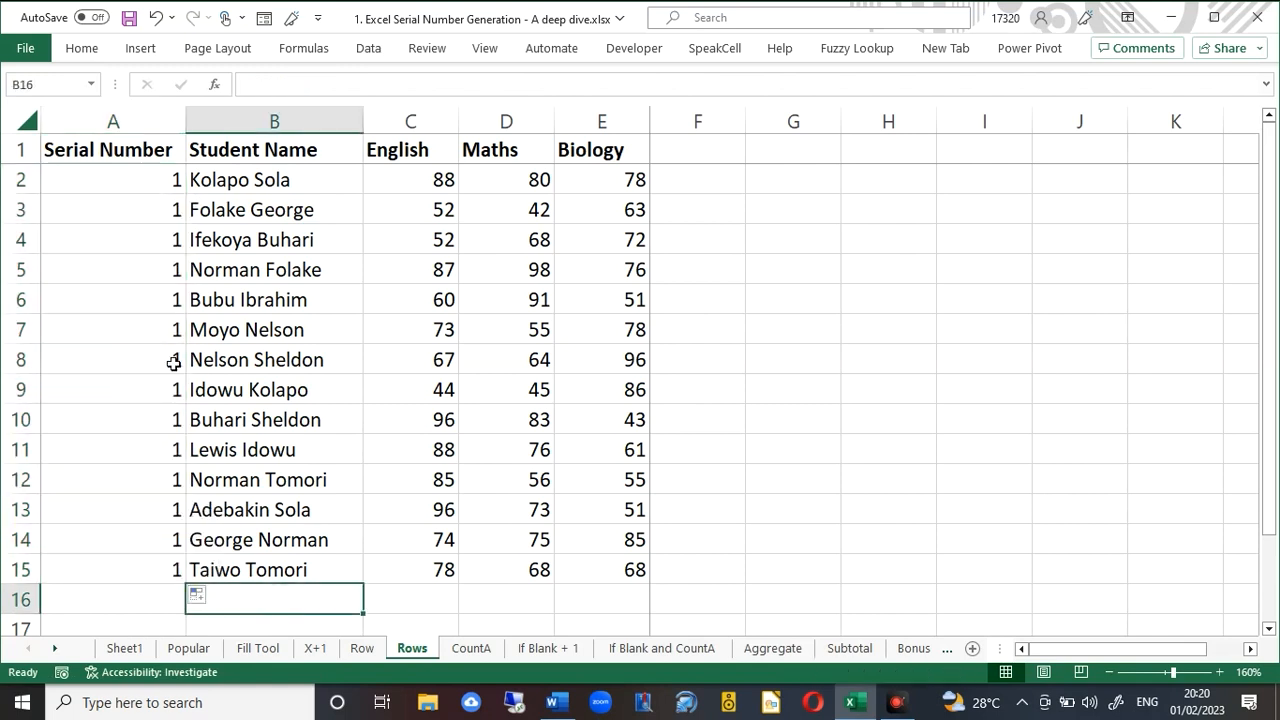
{"action": "left_click", "coordinate": [126, 182]}
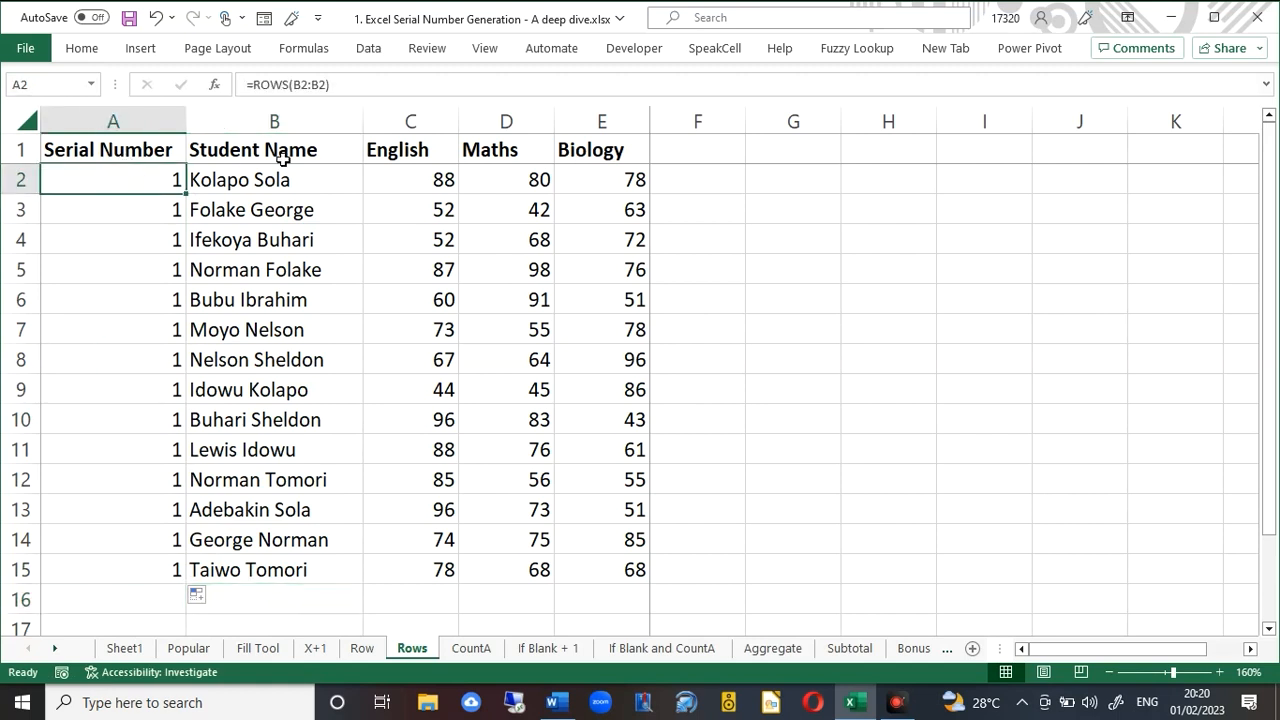
Make the first reference in the A2 formula absolute so that it reads =ROWS($B$2:B2).
{"action": "left_click", "coordinate": [300, 84]}
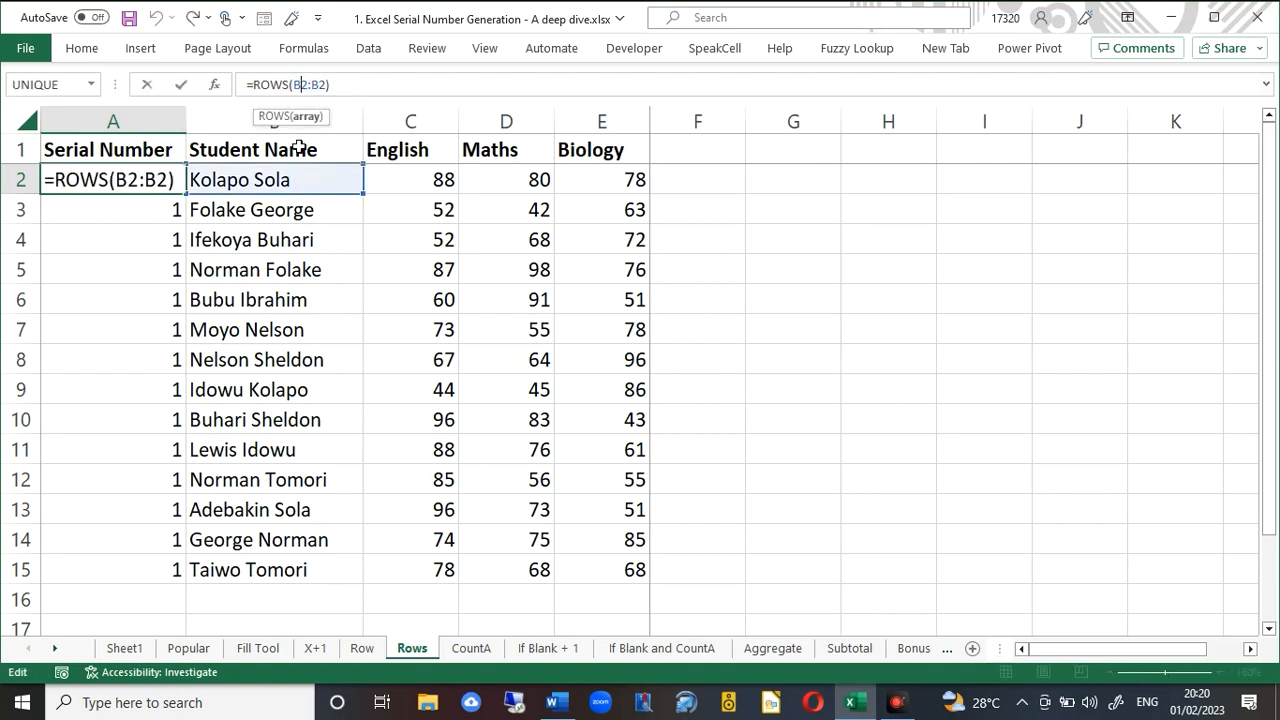
{"action": "key", "text": "F4"}
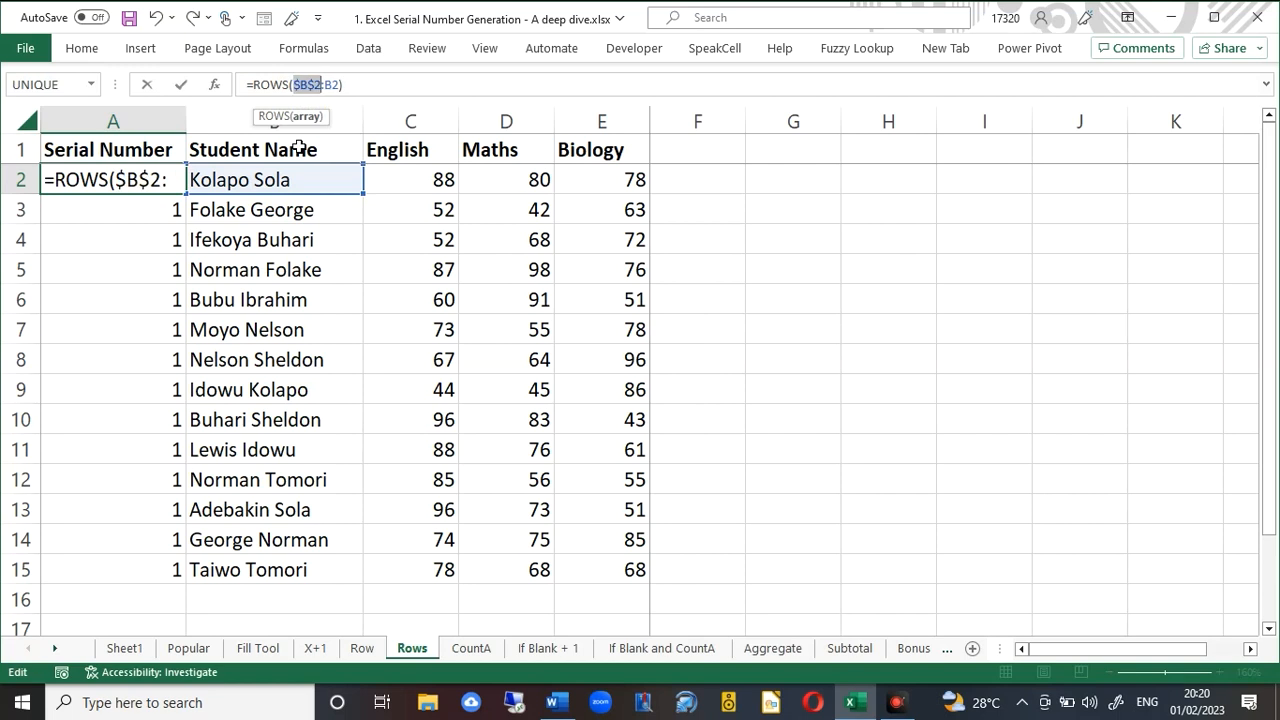
{"action": "key", "text": "Return"}
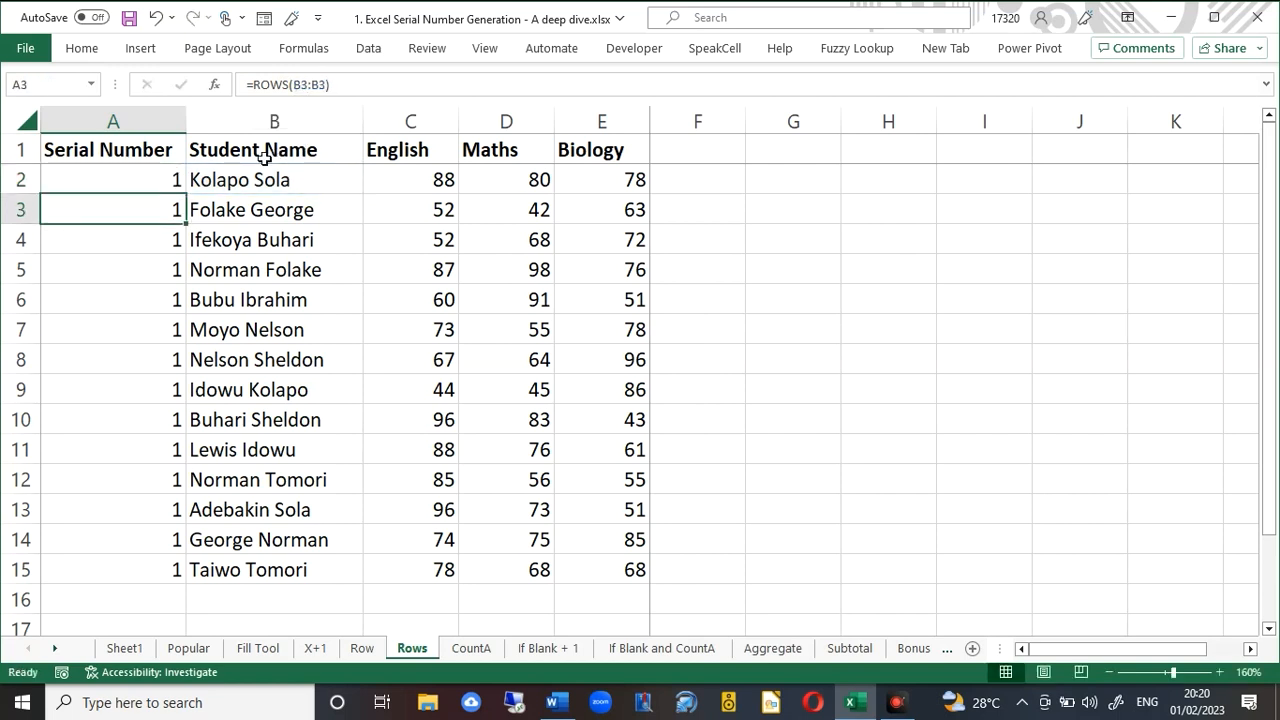
Fill the anchored ROWS formula from A2 down to A15 and check the formulas in A2, A3, A4 and A15.
{"action": "left_click", "coordinate": [179, 181]}
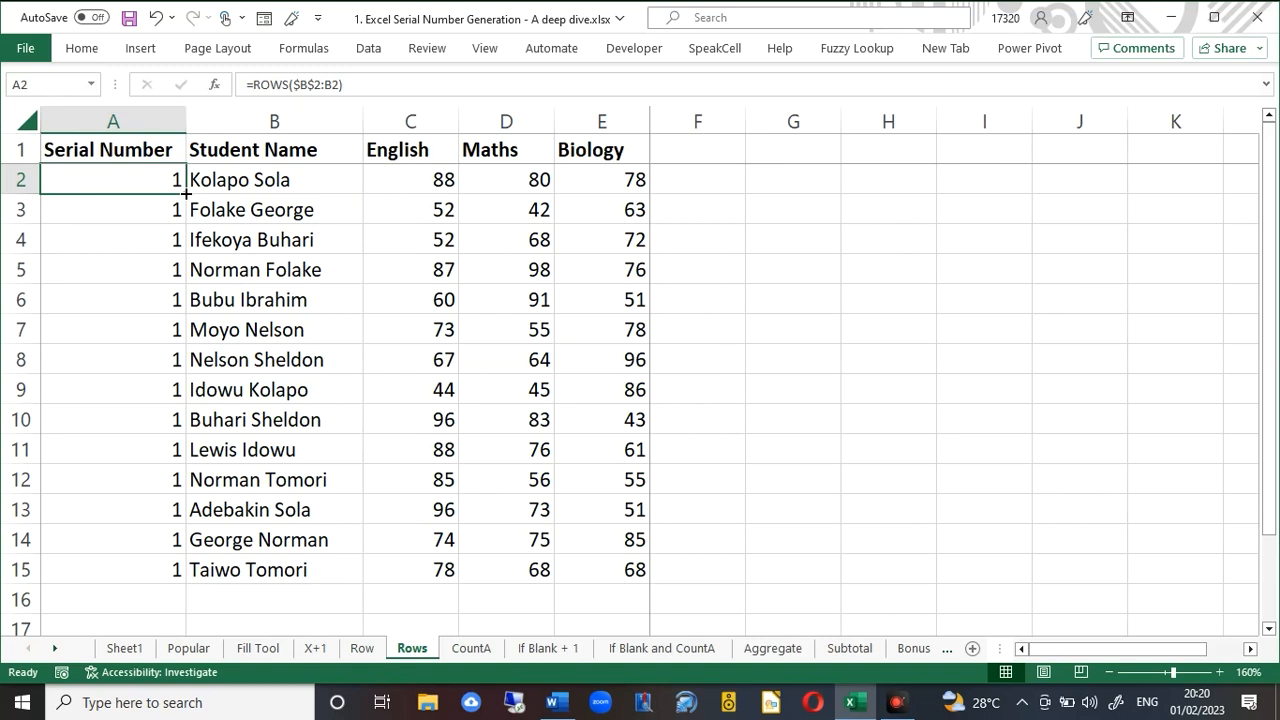
{"action": "double_click", "coordinate": [180, 181]}
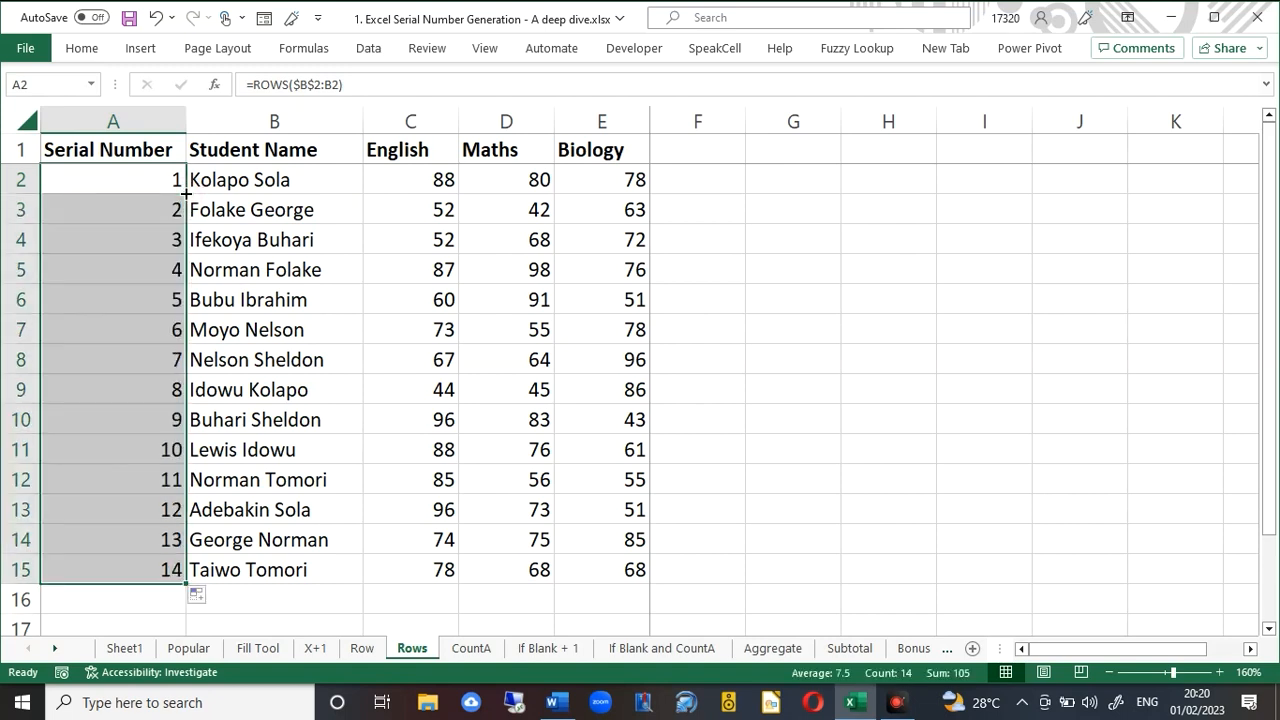
{"action": "left_click", "coordinate": [134, 183]}
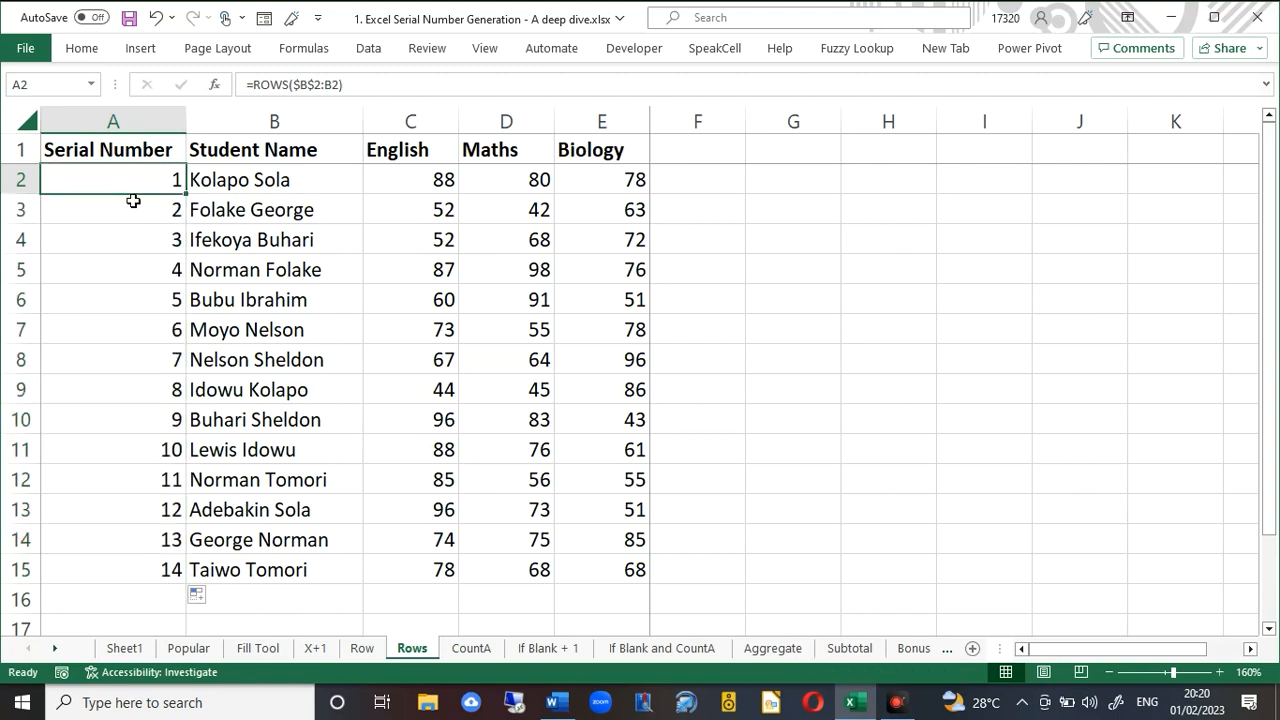
{"action": "left_click", "coordinate": [133, 208]}
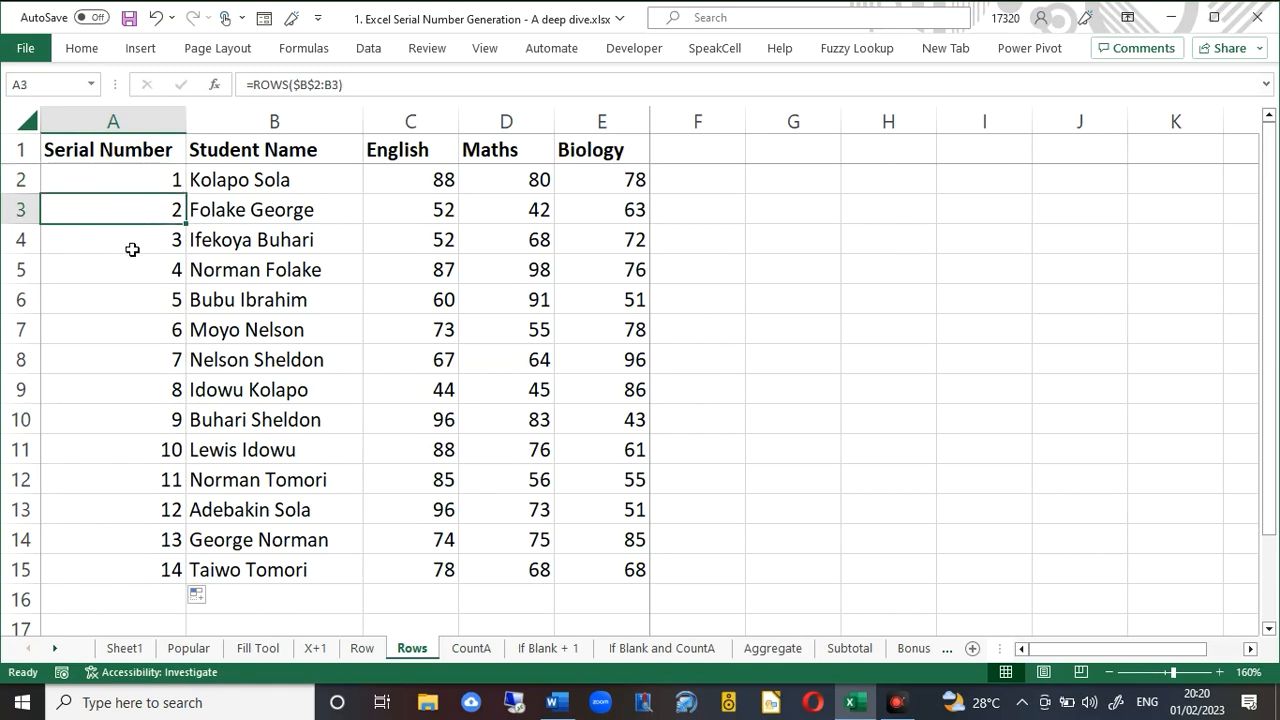
{"action": "left_click", "coordinate": [132, 249]}
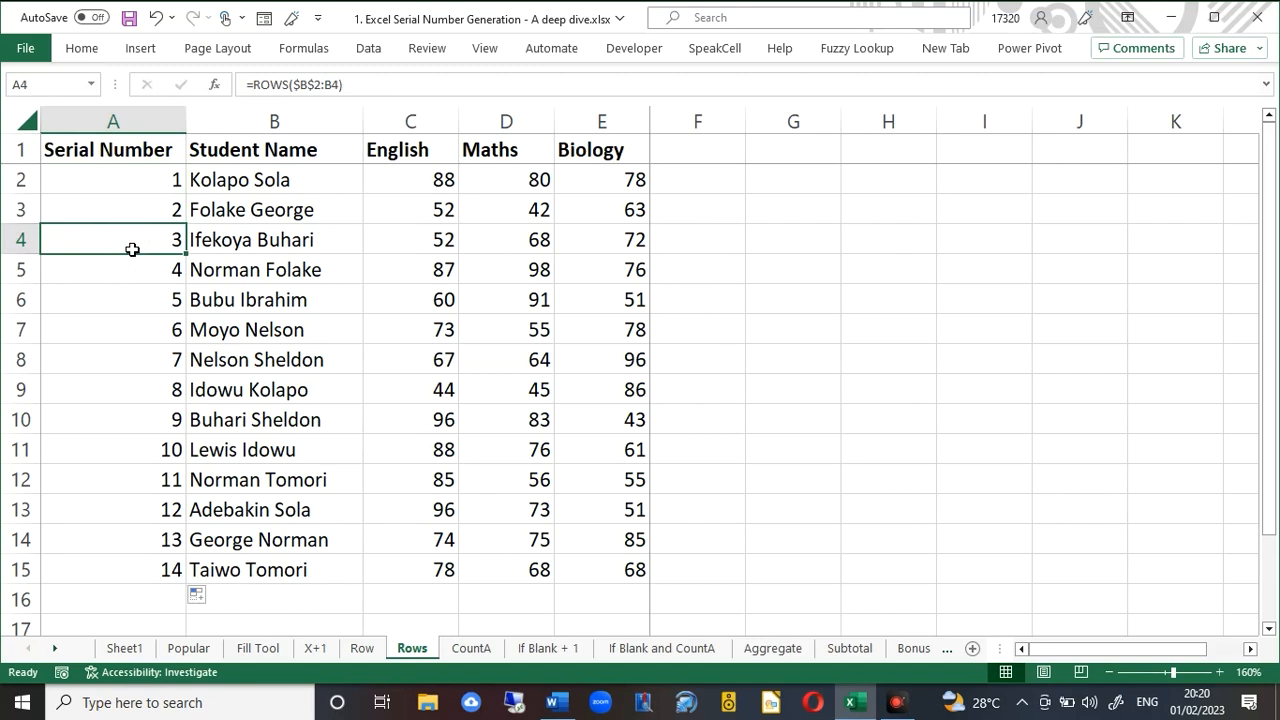
{"action": "key", "text": "ctrl+Down"}
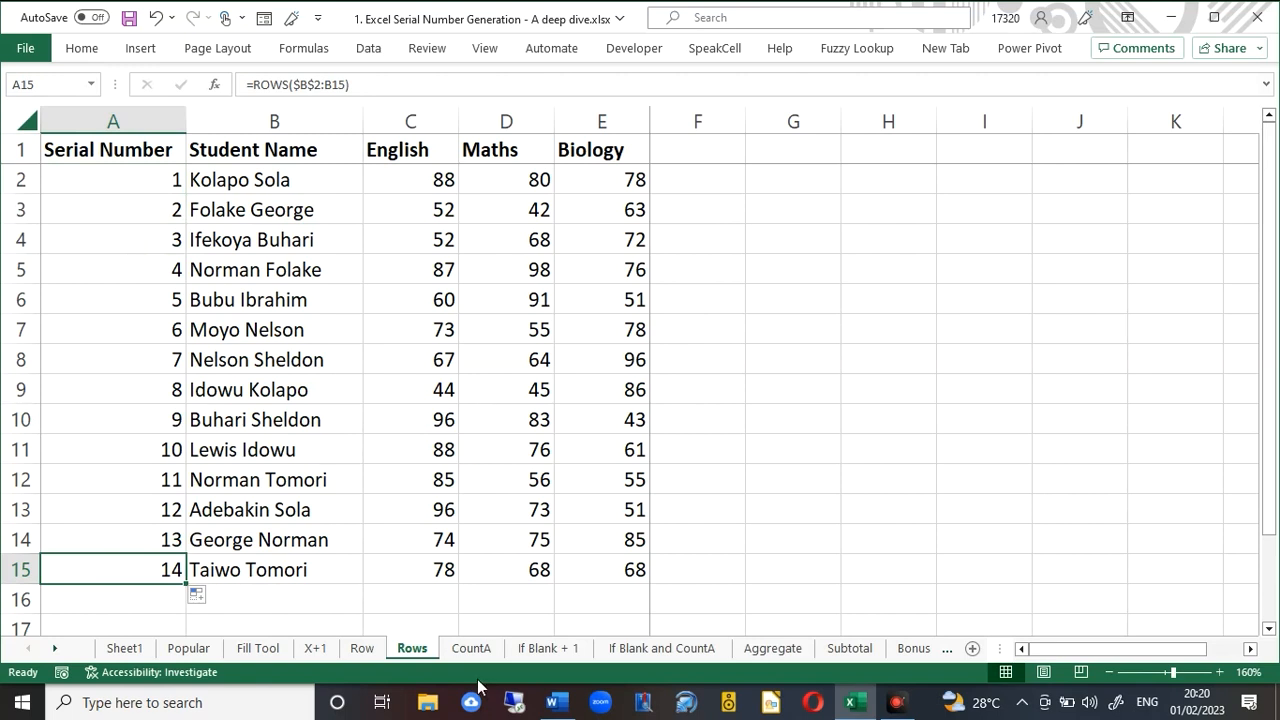
On the CountA sheet, write the formula =COUNTA(B2:B2) in cell A2.
{"action": "left_click", "coordinate": [472, 648]}
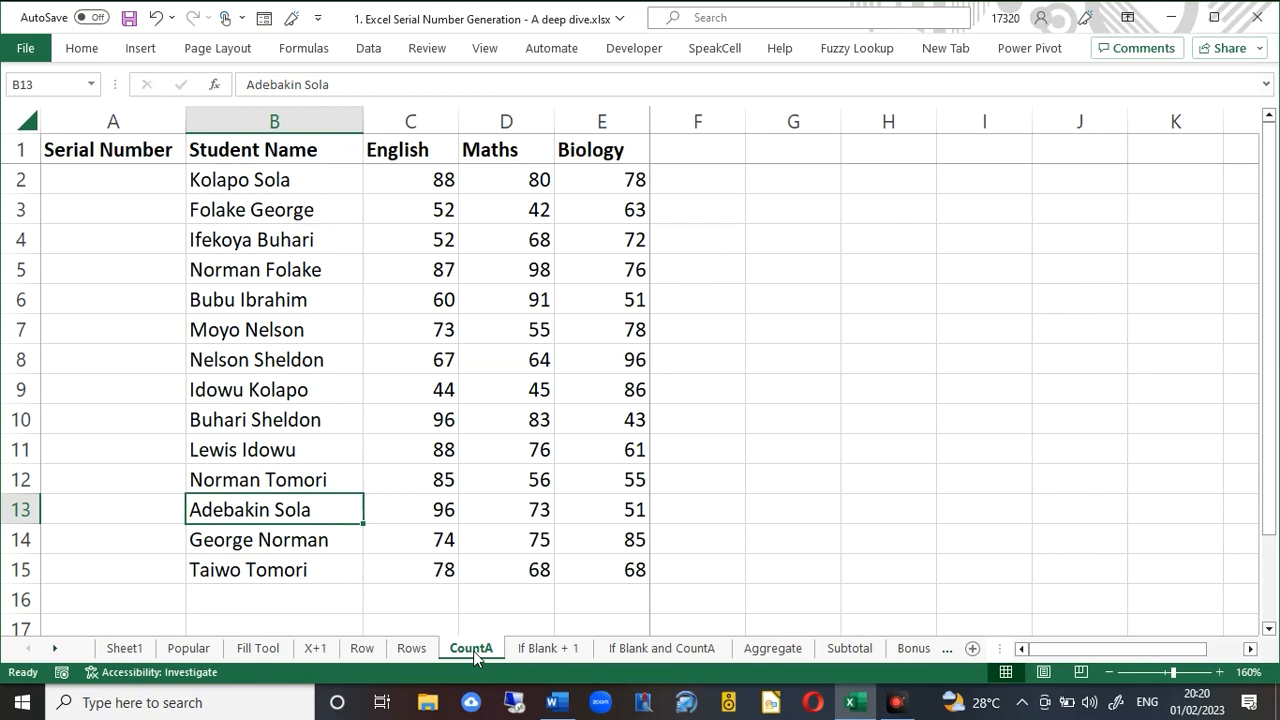
{"action": "left_click", "coordinate": [112, 177]}
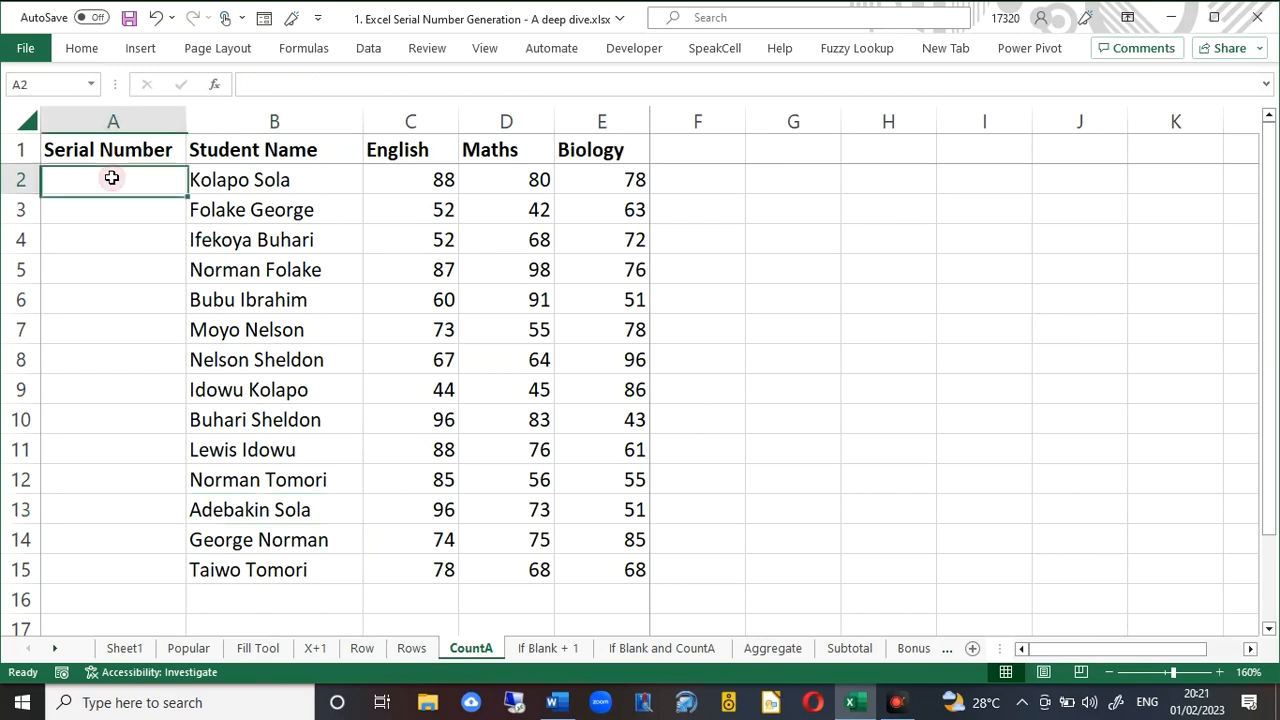
{"action": "type", "text": "="}
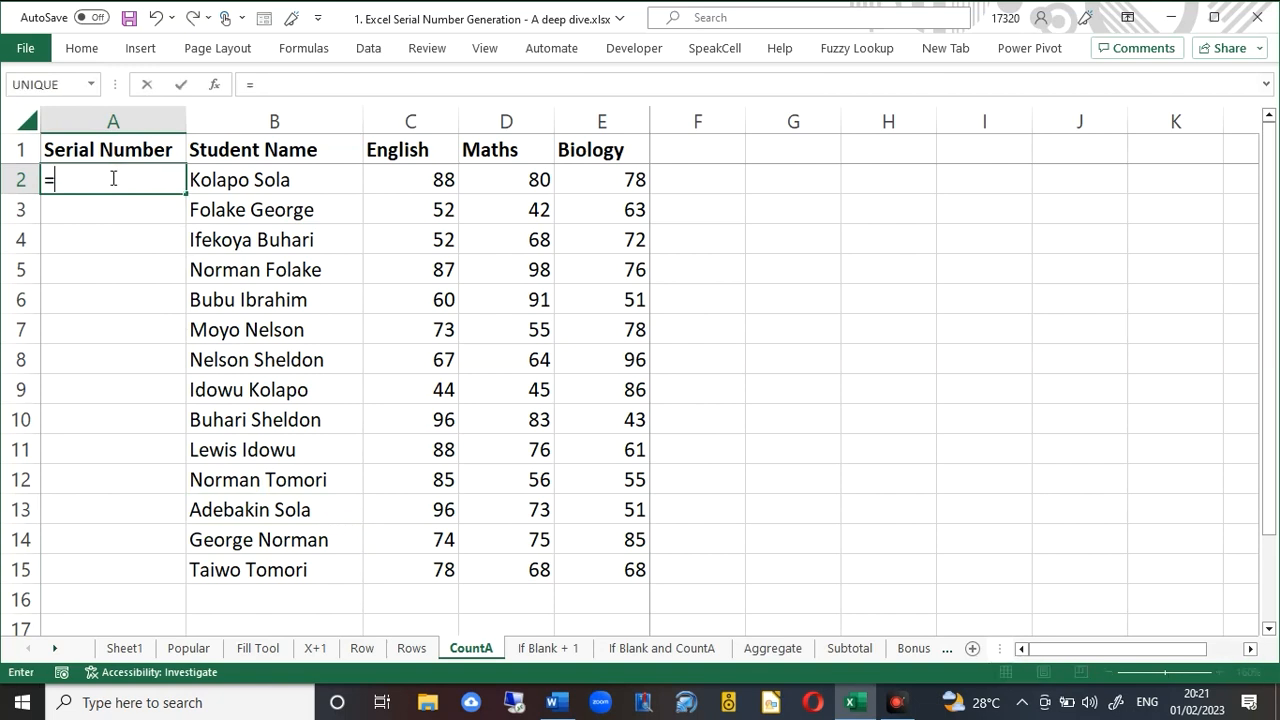
{"action": "type", "text": "counta"}
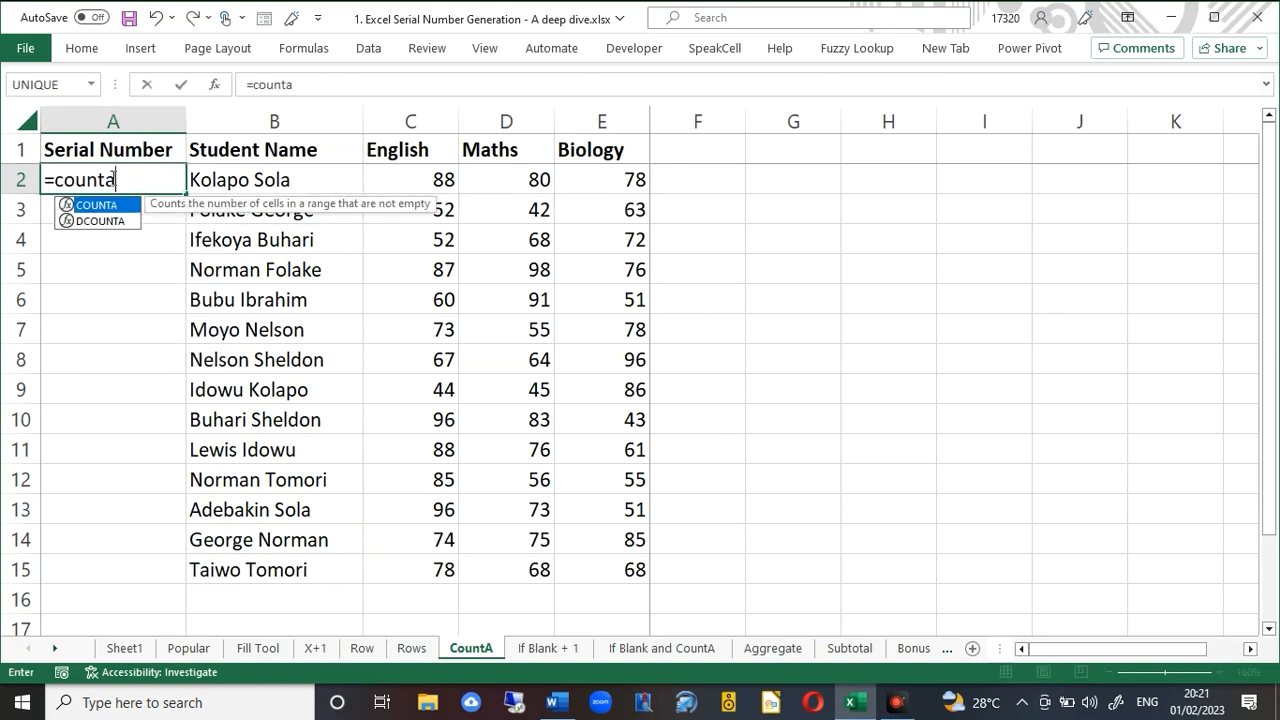
{"action": "key", "text": "Tab"}
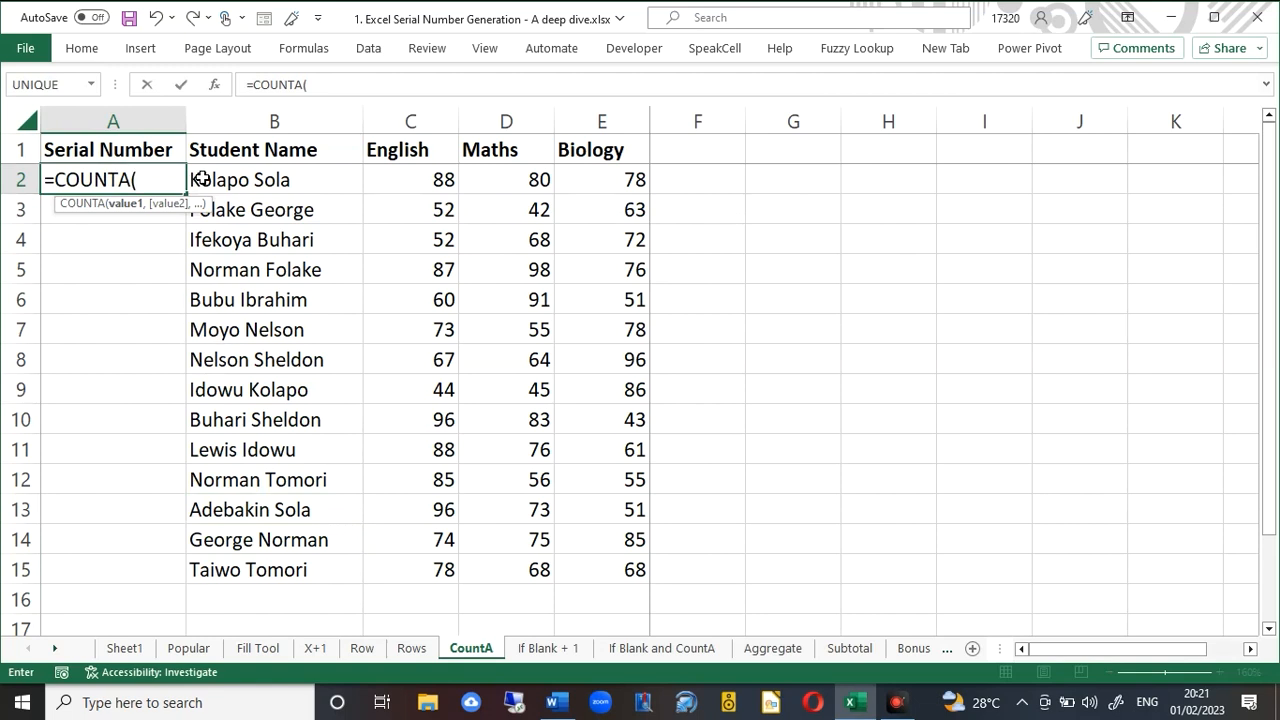
{"action": "type", "text": "b2:b2"}
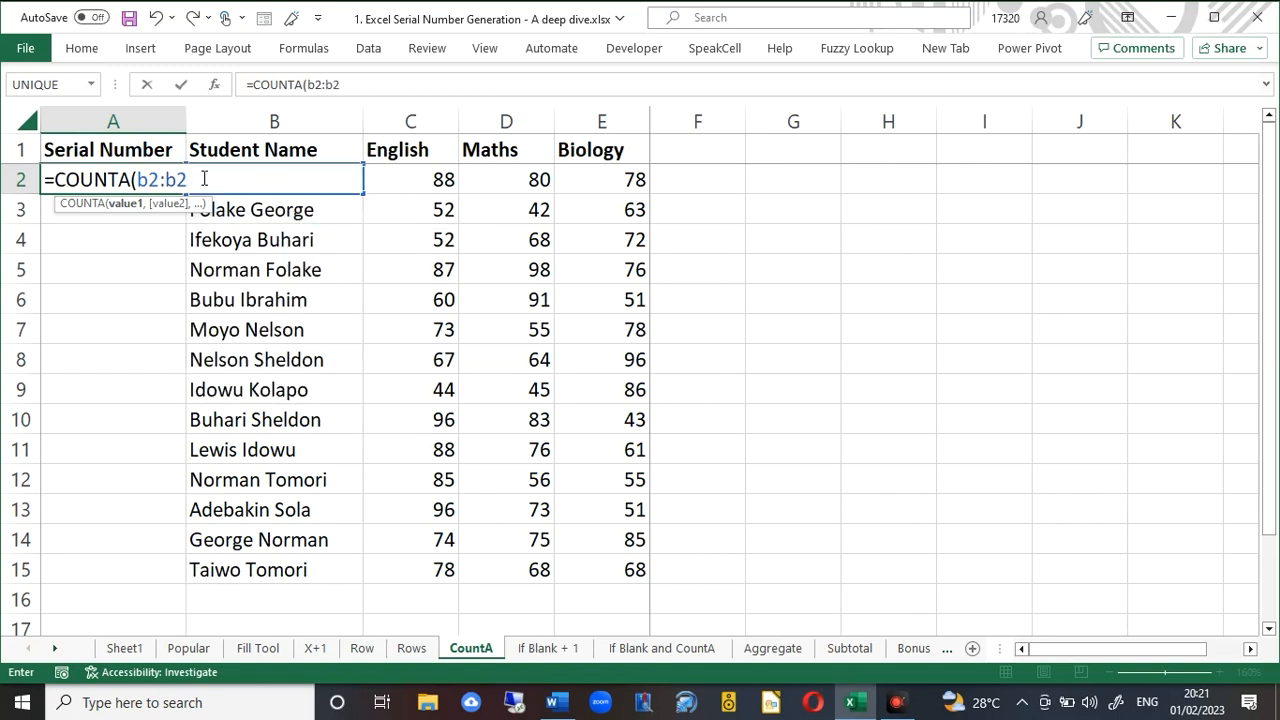
{"action": "type", "text": ")"}
Make the first reference in the COUNTA formula absolute and enter it as =COUNTA($B$2:B2).
{"action": "left_click", "coordinate": [151, 183]}
{"action": "key", "text": "Right"}
{"action": "key", "text": "Right"}
{"action": "key", "text": "Right"}
{"action": "key", "text": "Right"}
{"action": "key", "text": "F4"}
{"action": "key", "text": "Return"}
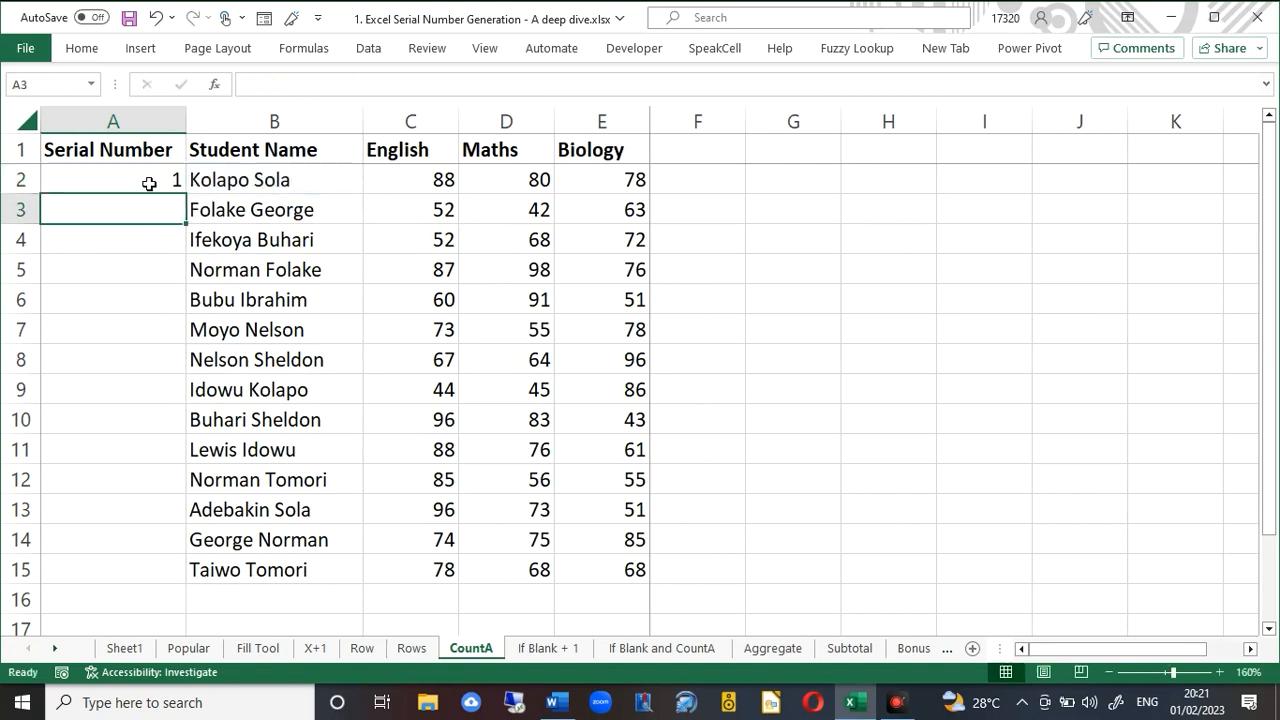
Fill the COUNTA formula from A2 down to A15 and check the formula in A3.
{"action": "left_click", "coordinate": [149, 183]}
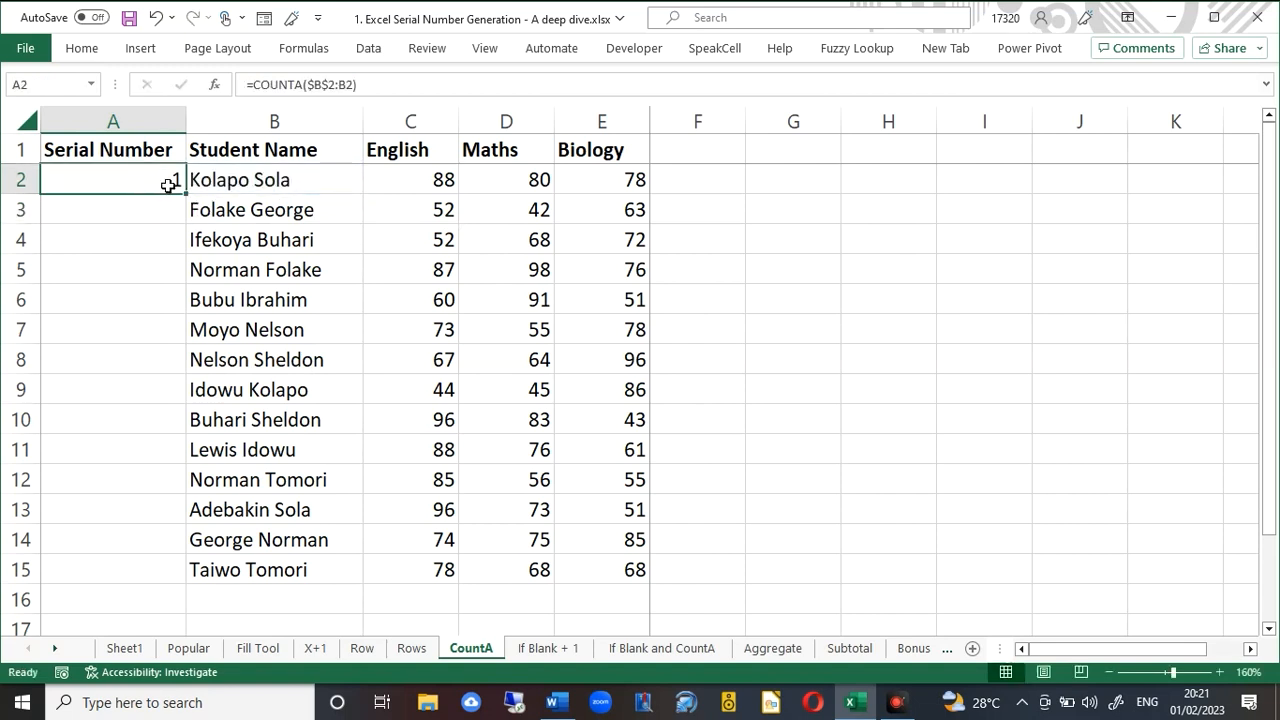
{"action": "double_click", "coordinate": [184, 190]}
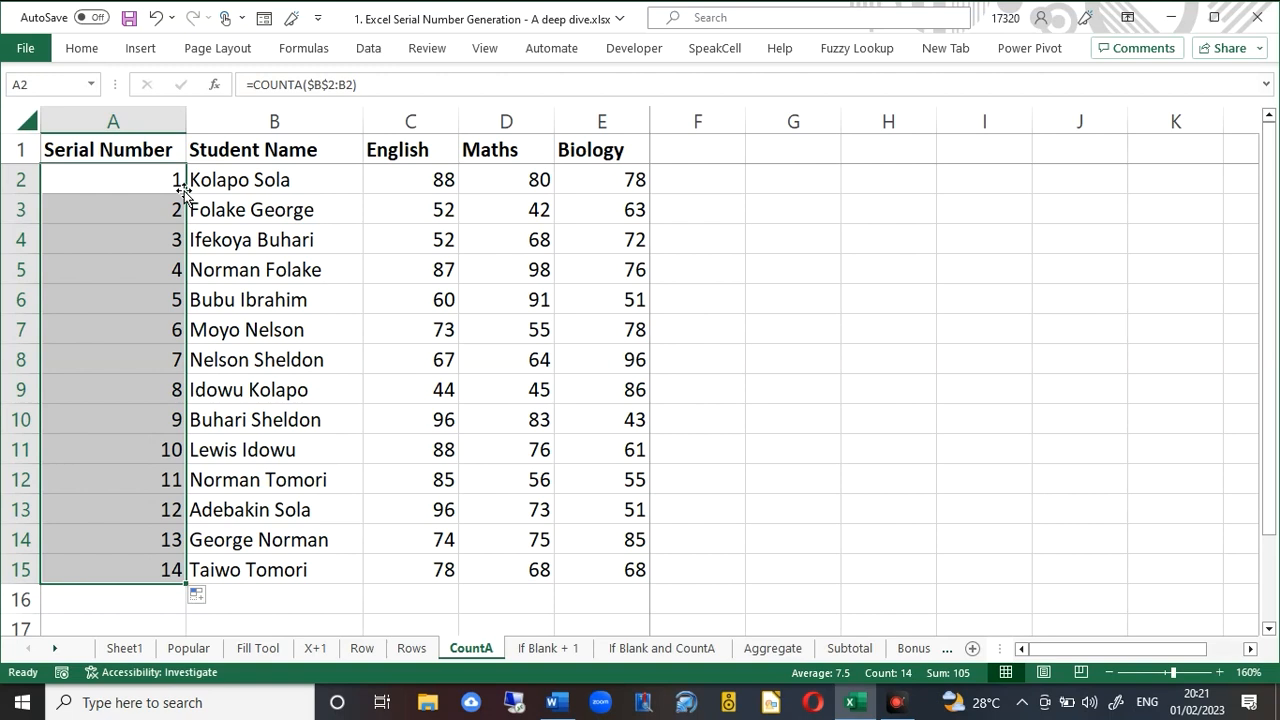
{"action": "left_click", "coordinate": [166, 208]}
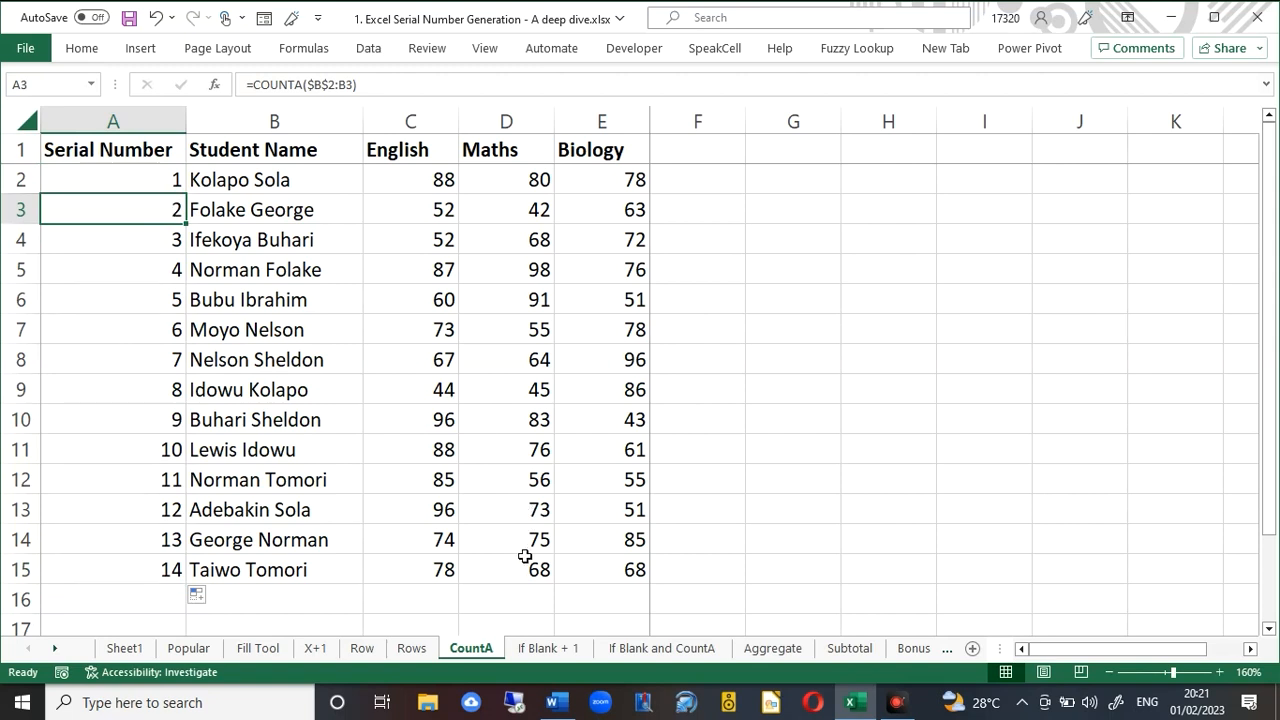
On the If Blank + 1 sheet, enter 1 as the first serial number in cell A2.
{"action": "left_click", "coordinate": [534, 648]}
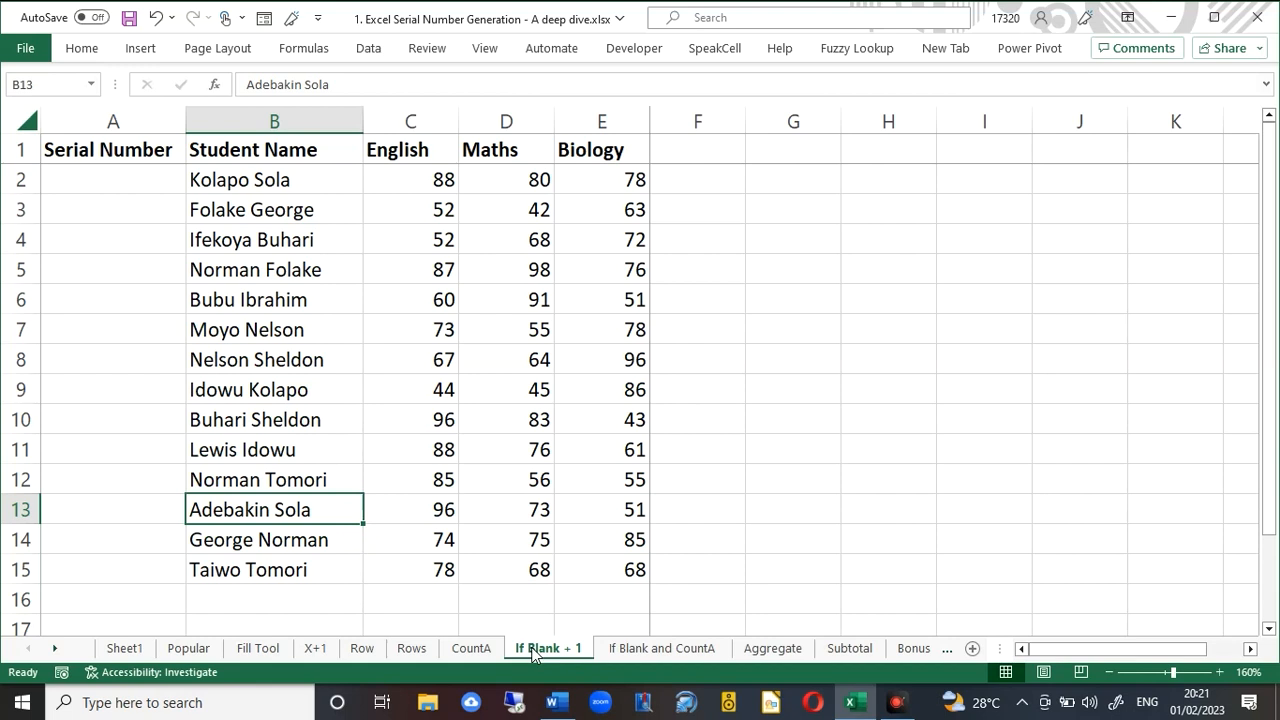
{"action": "left_click", "coordinate": [133, 183]}
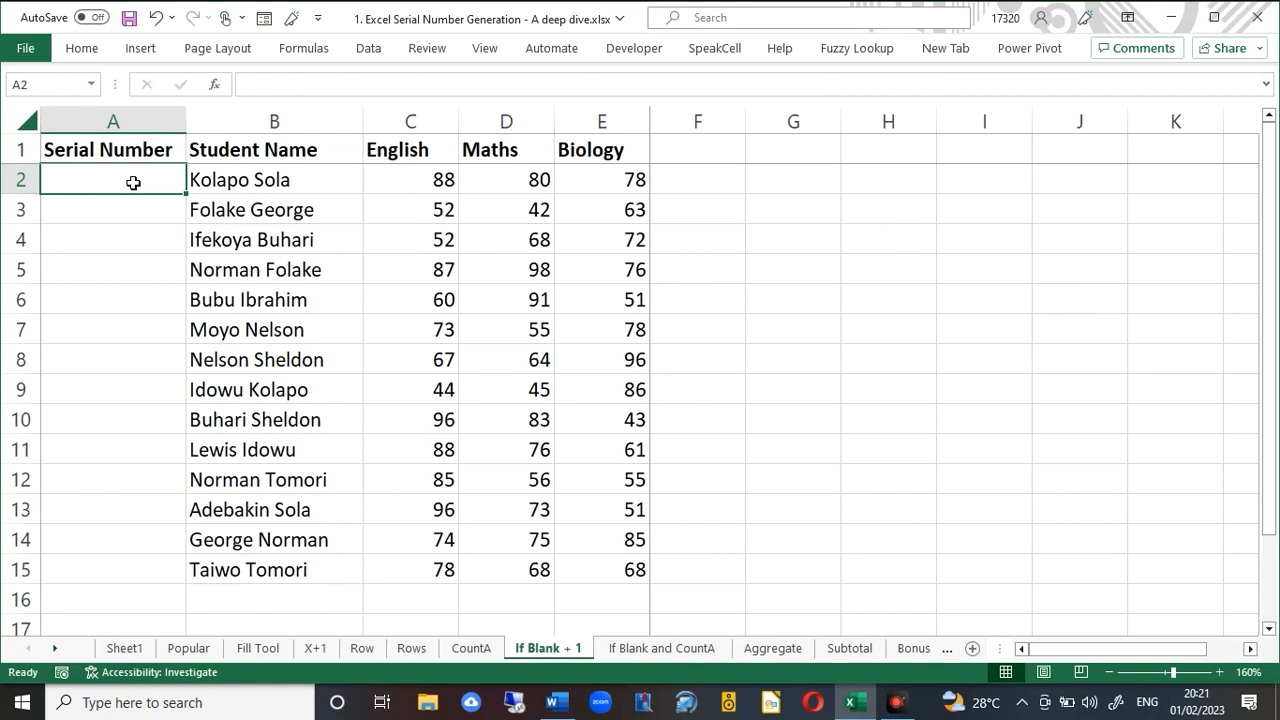
{"action": "type", "text": "1"}
{"action": "key", "text": "ctrl+Return"}
Enter =IF(B3="","",A2+1) in cell A3 and fill it down to A15.
{"action": "left_click", "coordinate": [130, 212]}
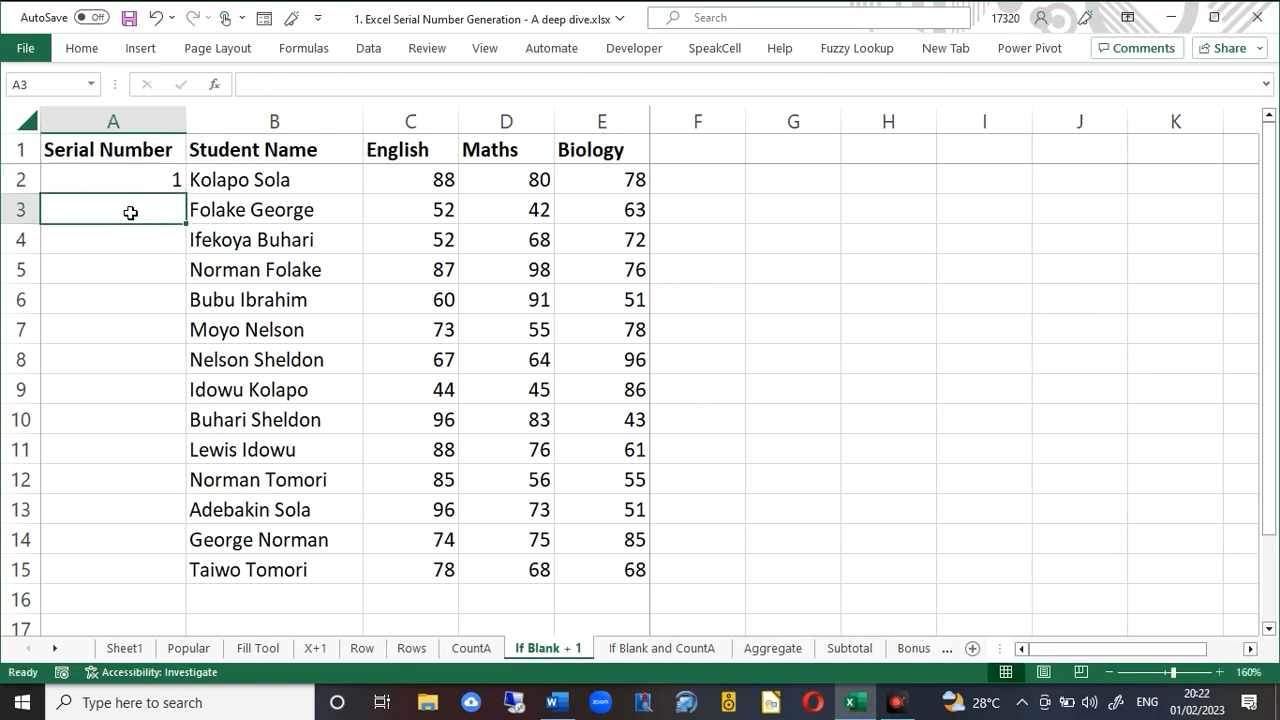
{"action": "type", "text": "=if"}
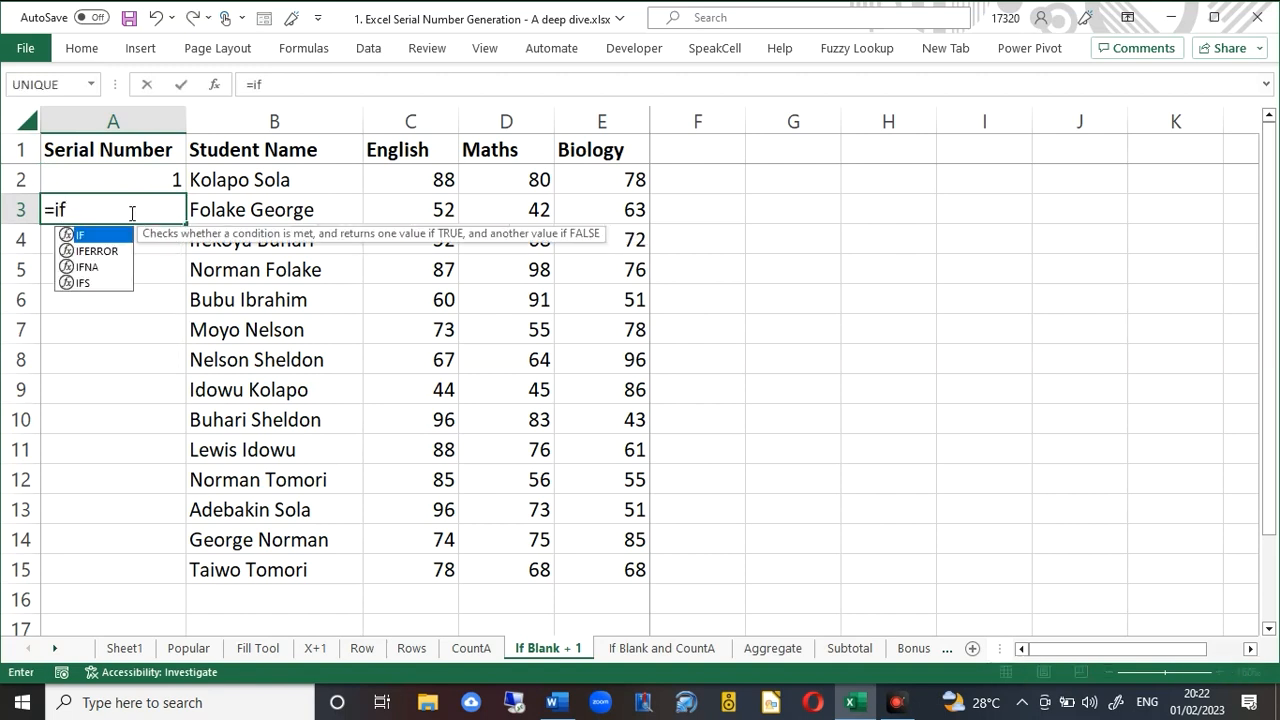
{"action": "type", "text": "("}
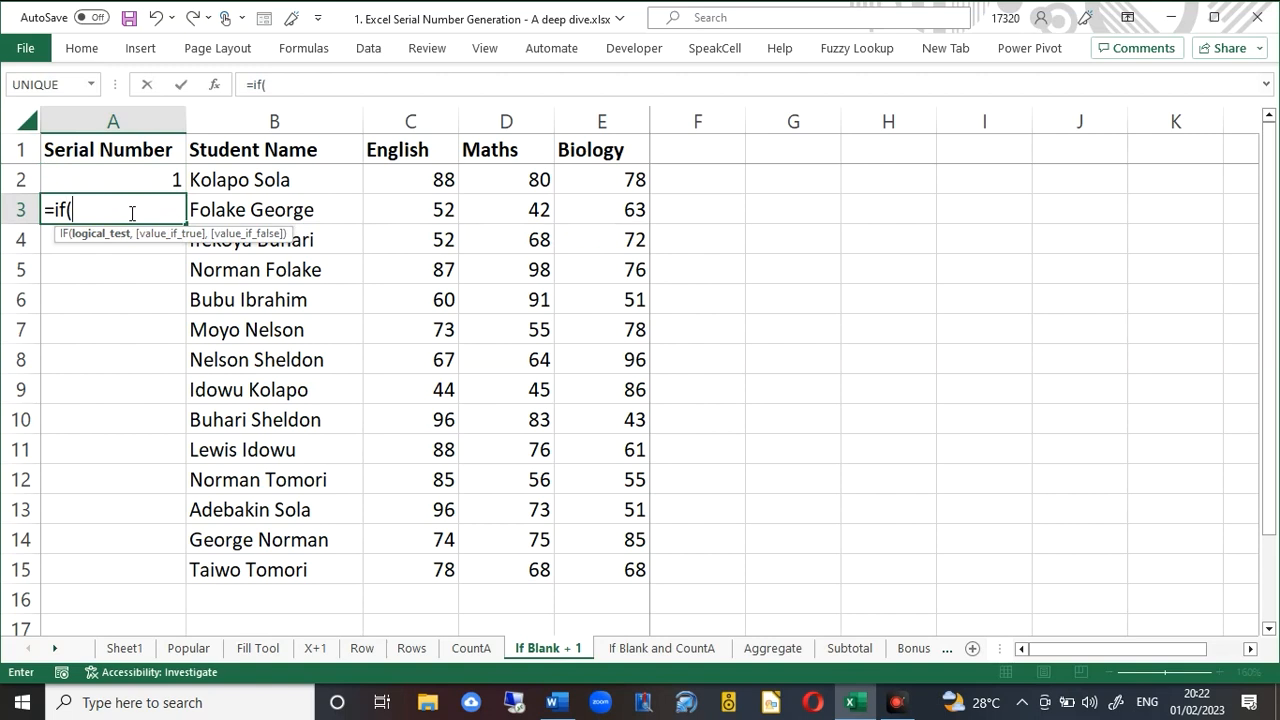
{"action": "type", "text": "b"}
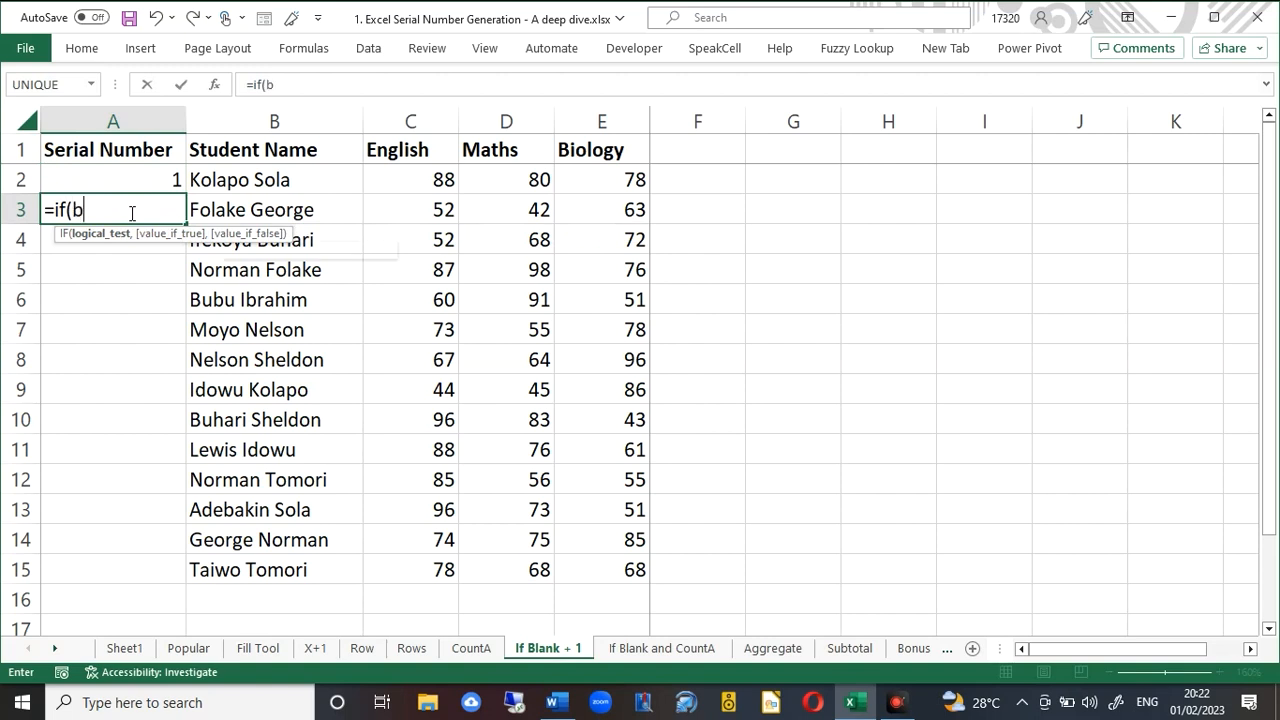
{"action": "type", "text": "3"}
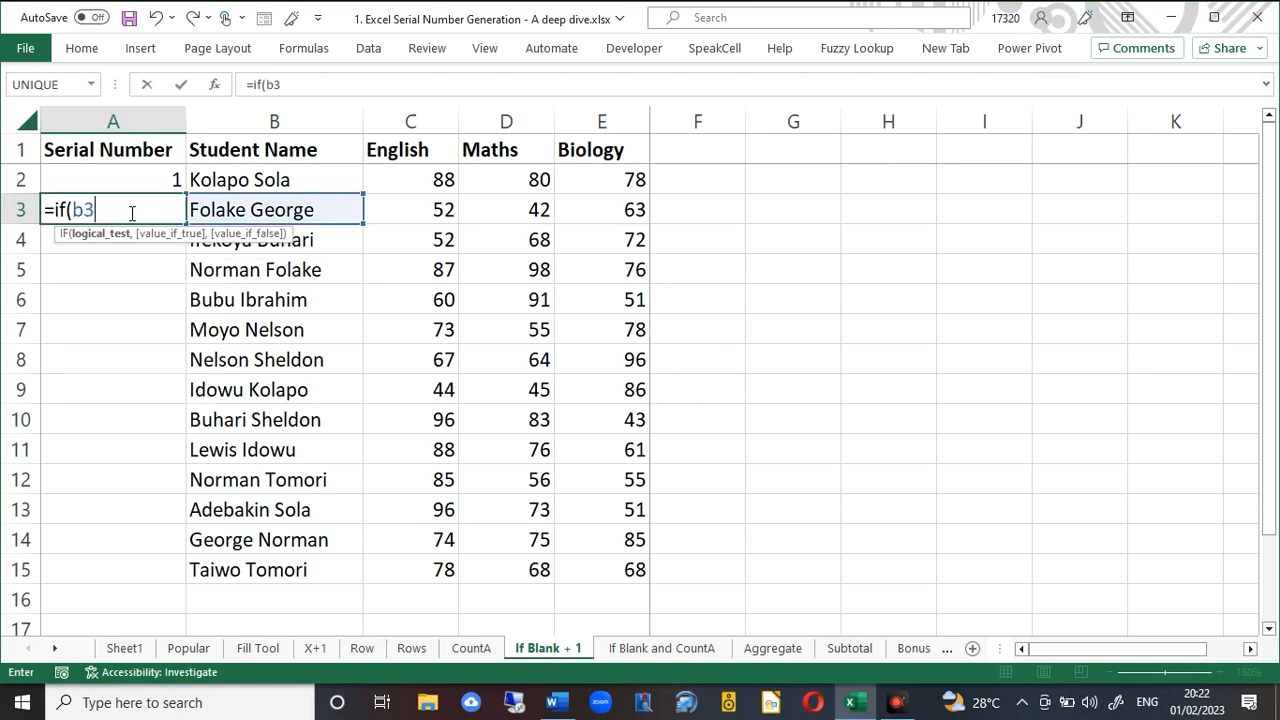
{"action": "type", "text": "=\"\",\"\","}
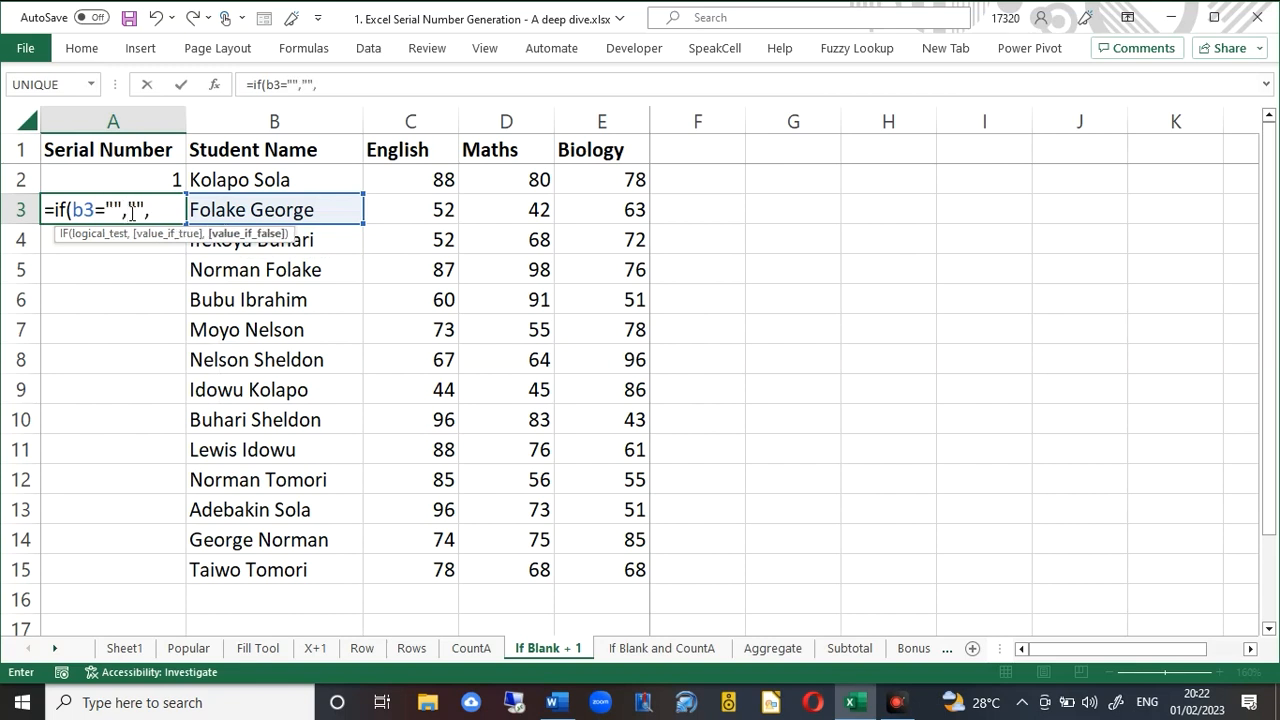
{"action": "left_click", "coordinate": [119, 177]}
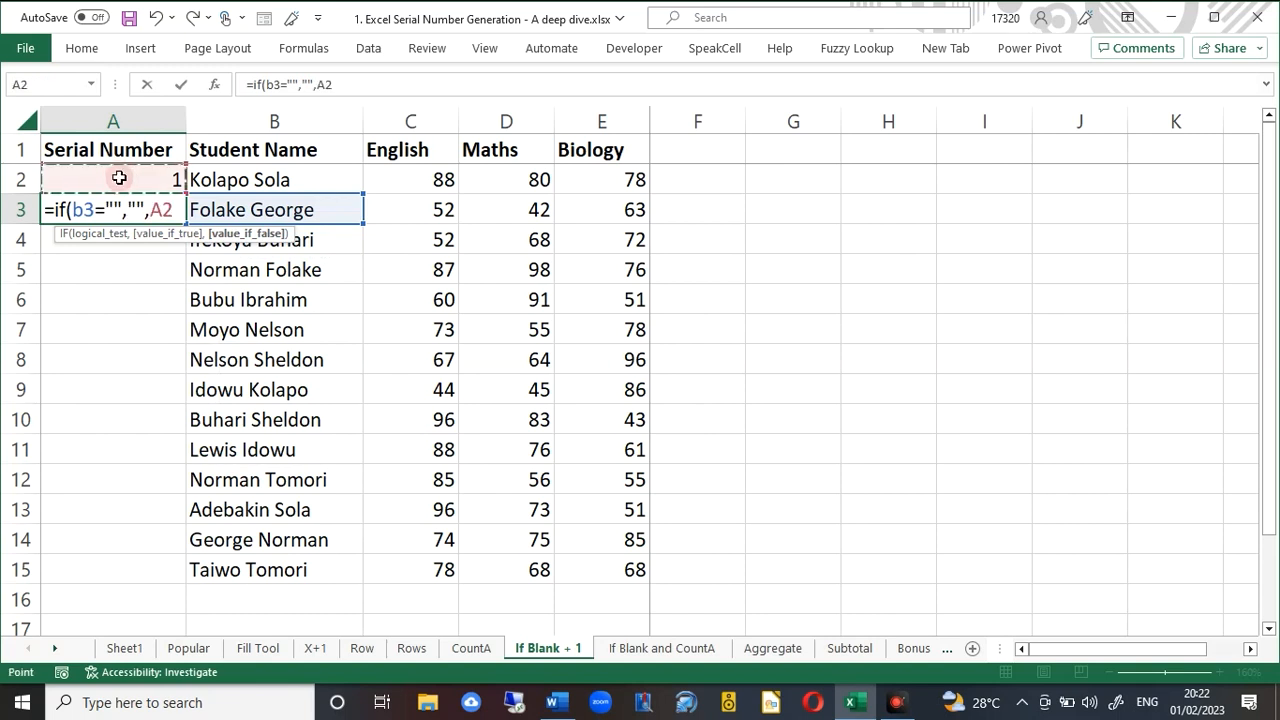
{"action": "type", "text": "+1"}
{"action": "key", "text": "Return"}
{"action": "left_click", "coordinate": [132, 210]}
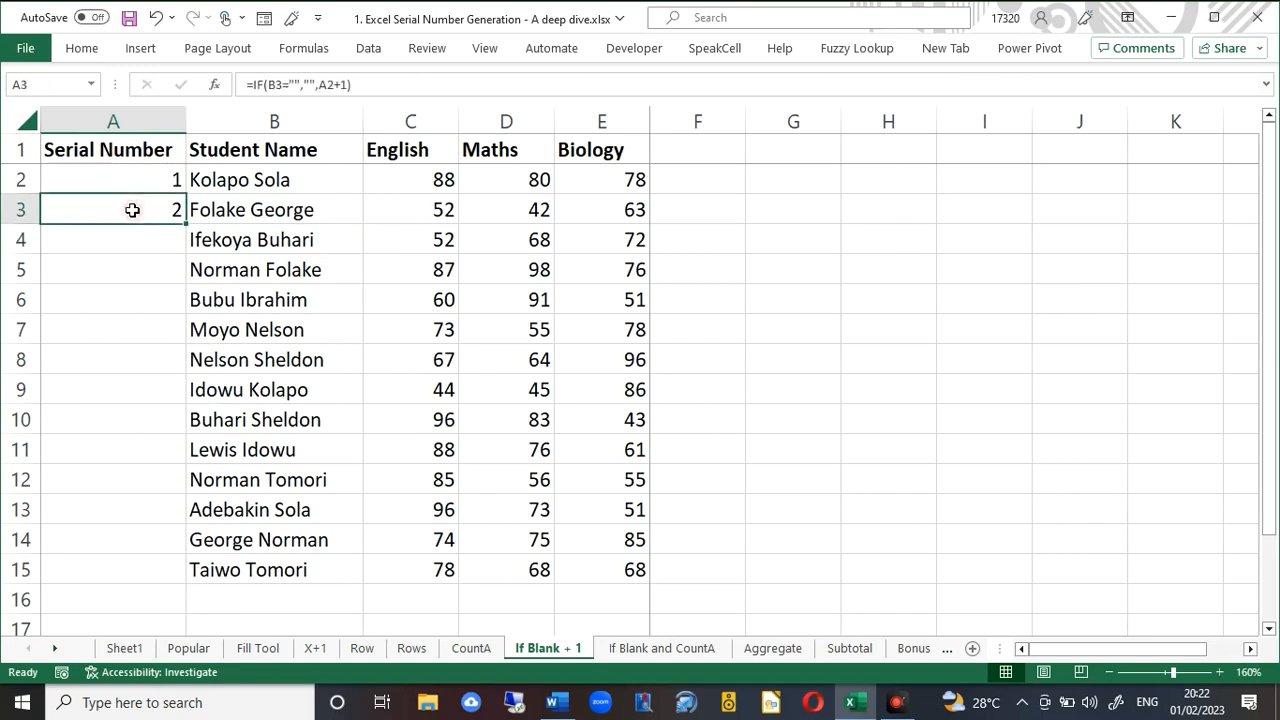
{"action": "double_click", "coordinate": [187, 227]}
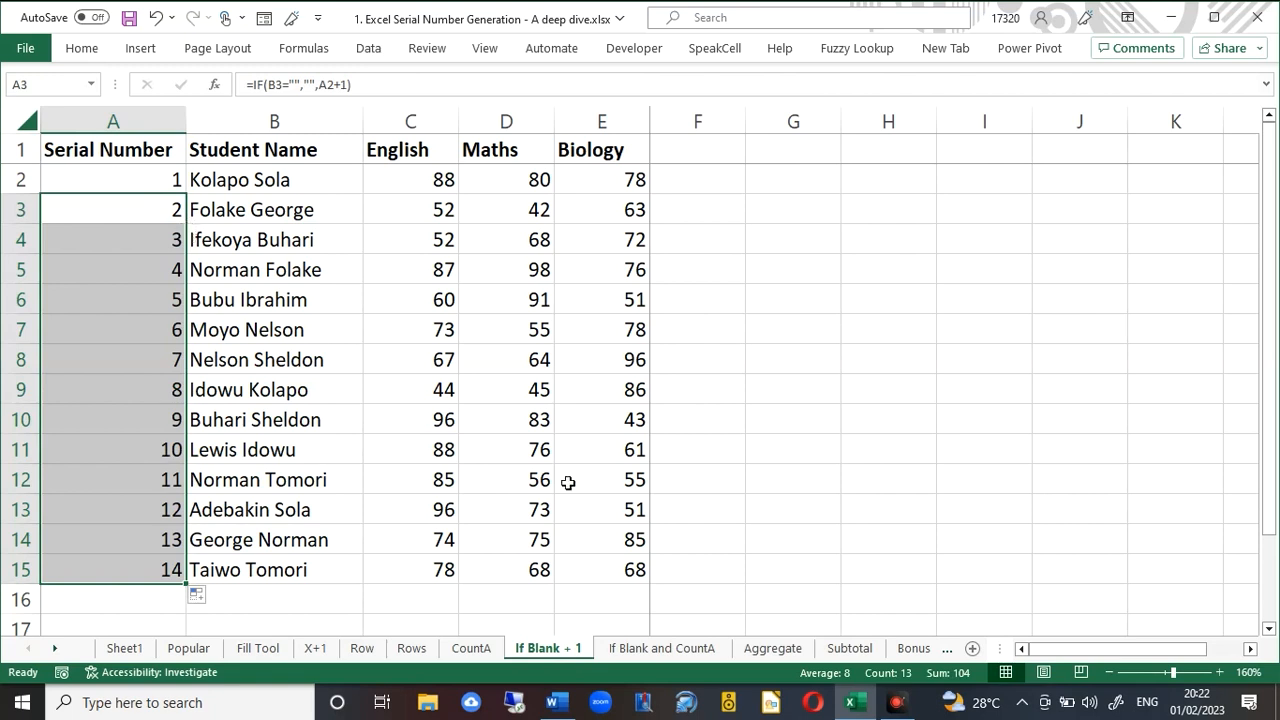
On the If Blank and CountA sheet, begin the formula =IF(ISBLANK(B2),"" in cell A2.
{"action": "left_click", "coordinate": [640, 657]}
{"action": "left_click", "coordinate": [143, 177]}
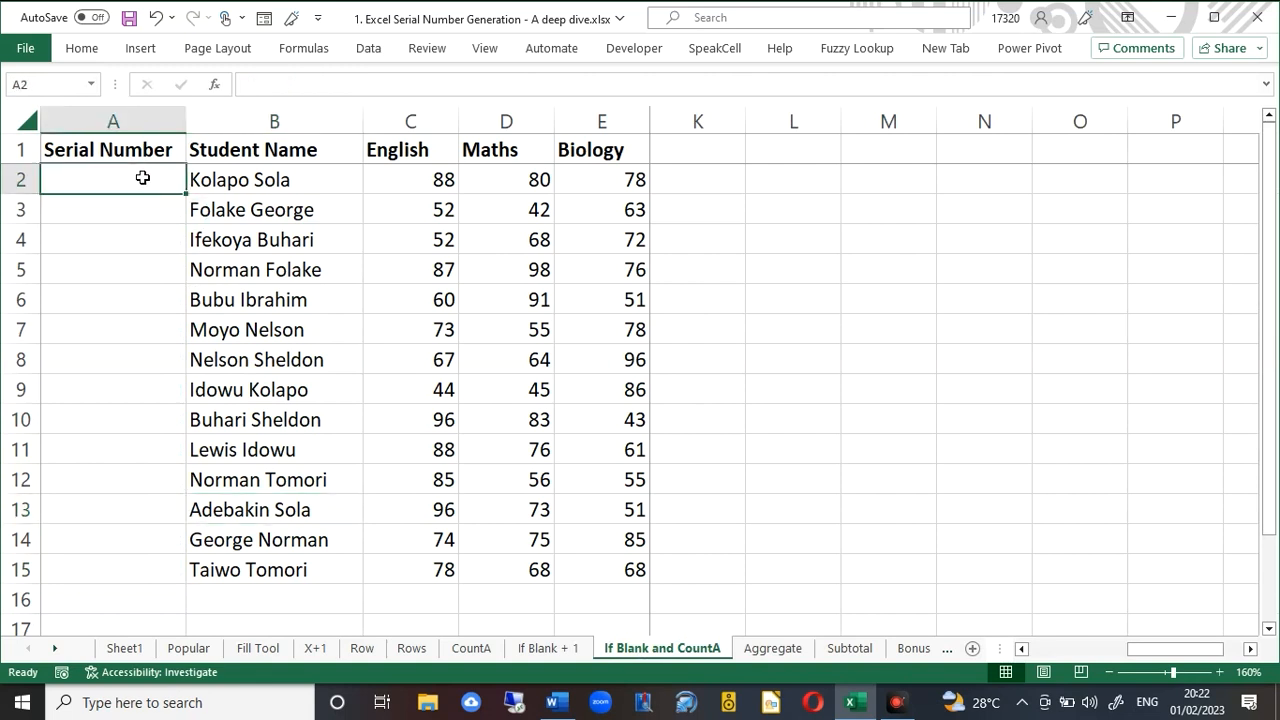
{"action": "type", "text": "="}
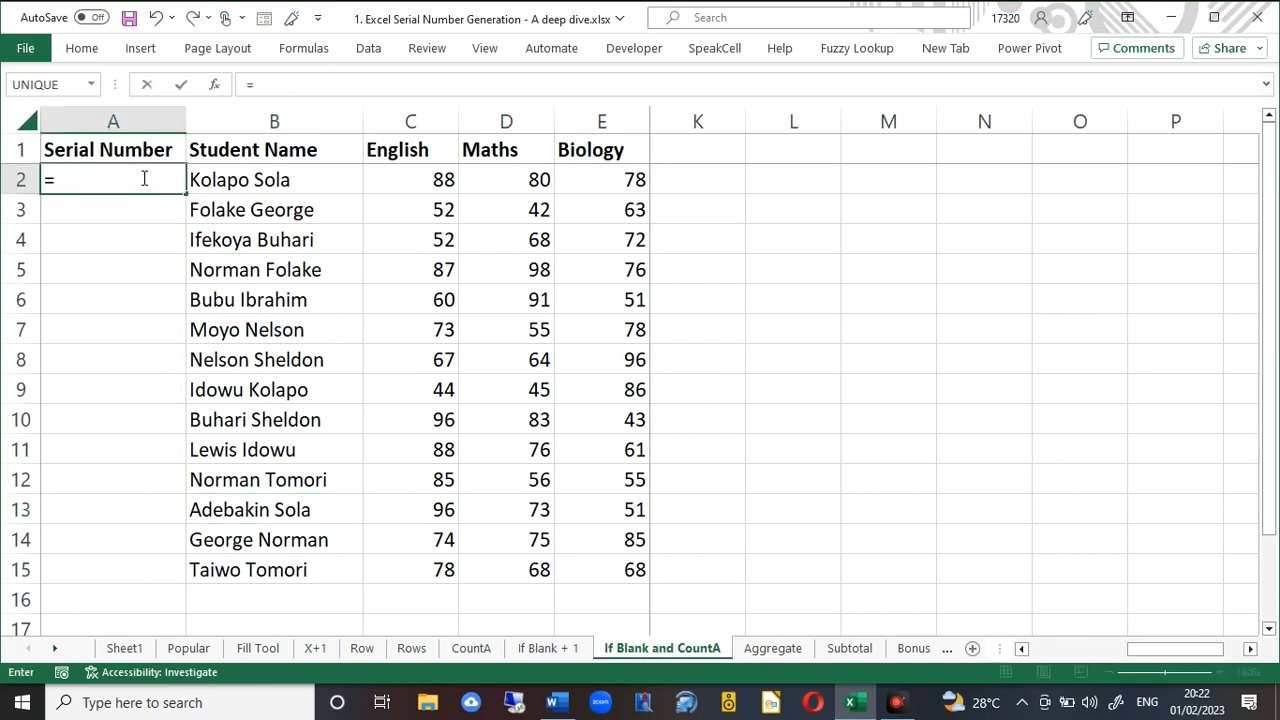
{"action": "type", "text": "if("}
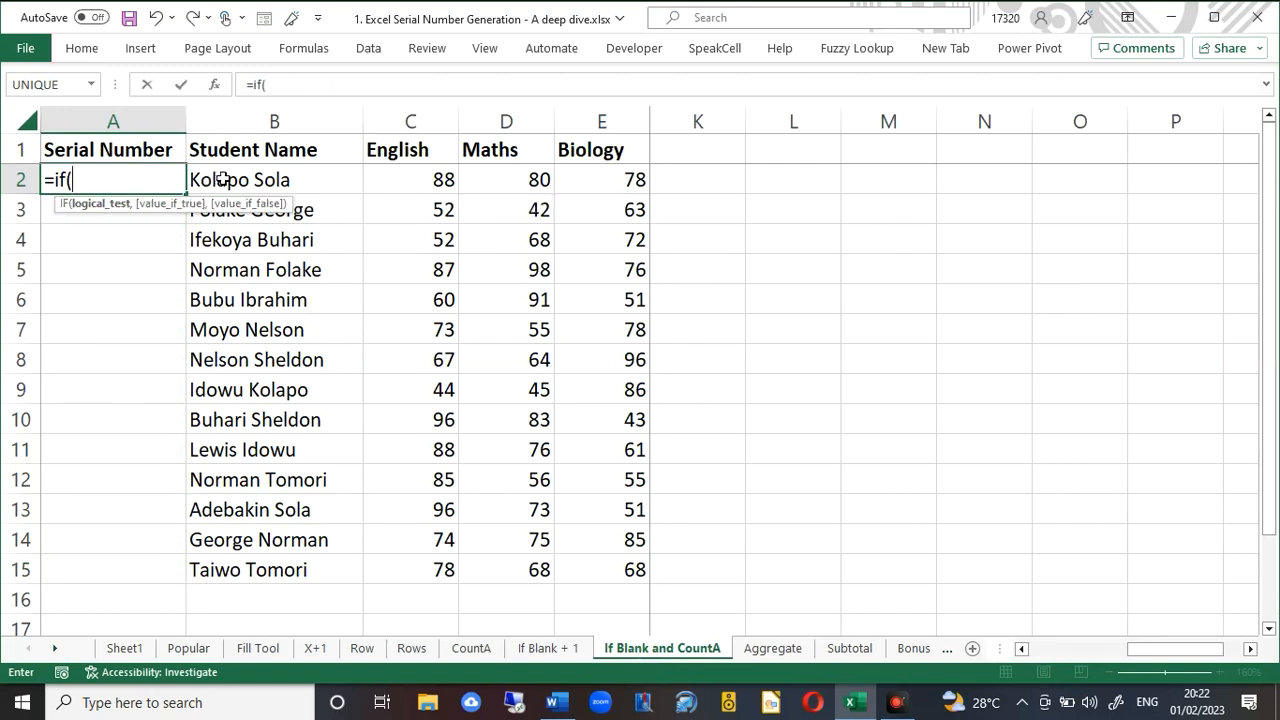
{"action": "type", "text": "isb"}
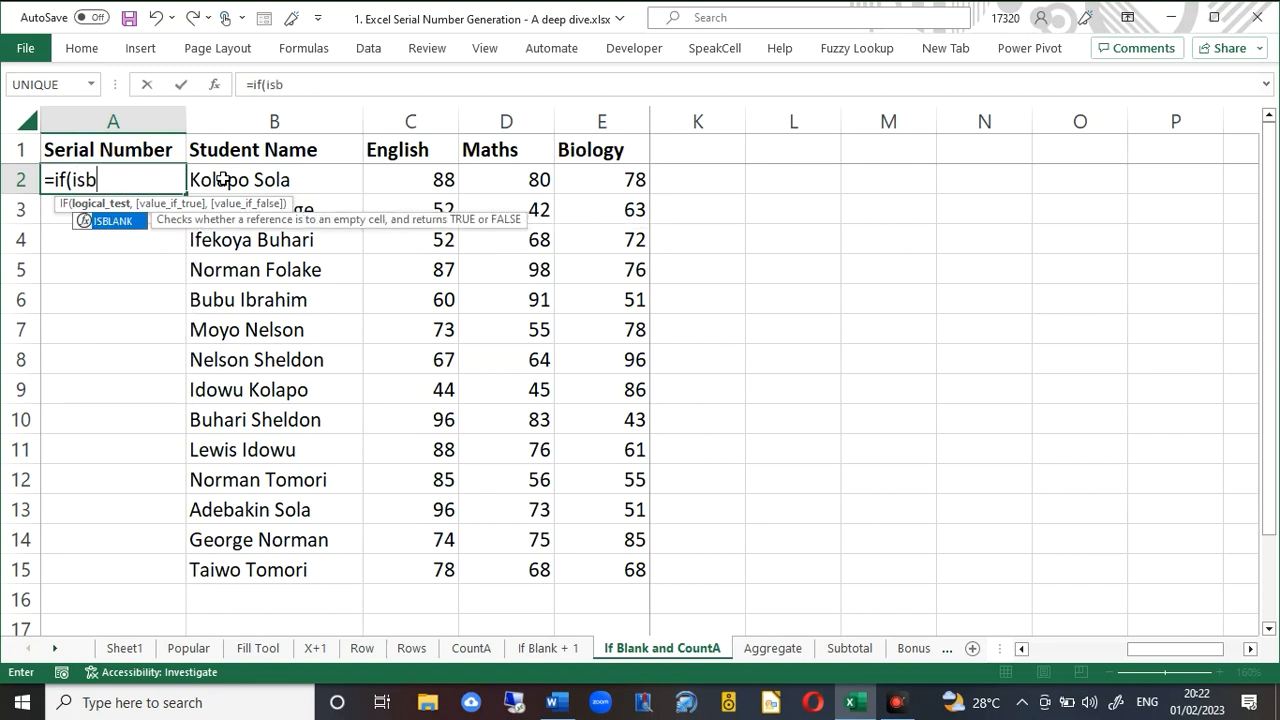
{"action": "key", "text": "Tab"}
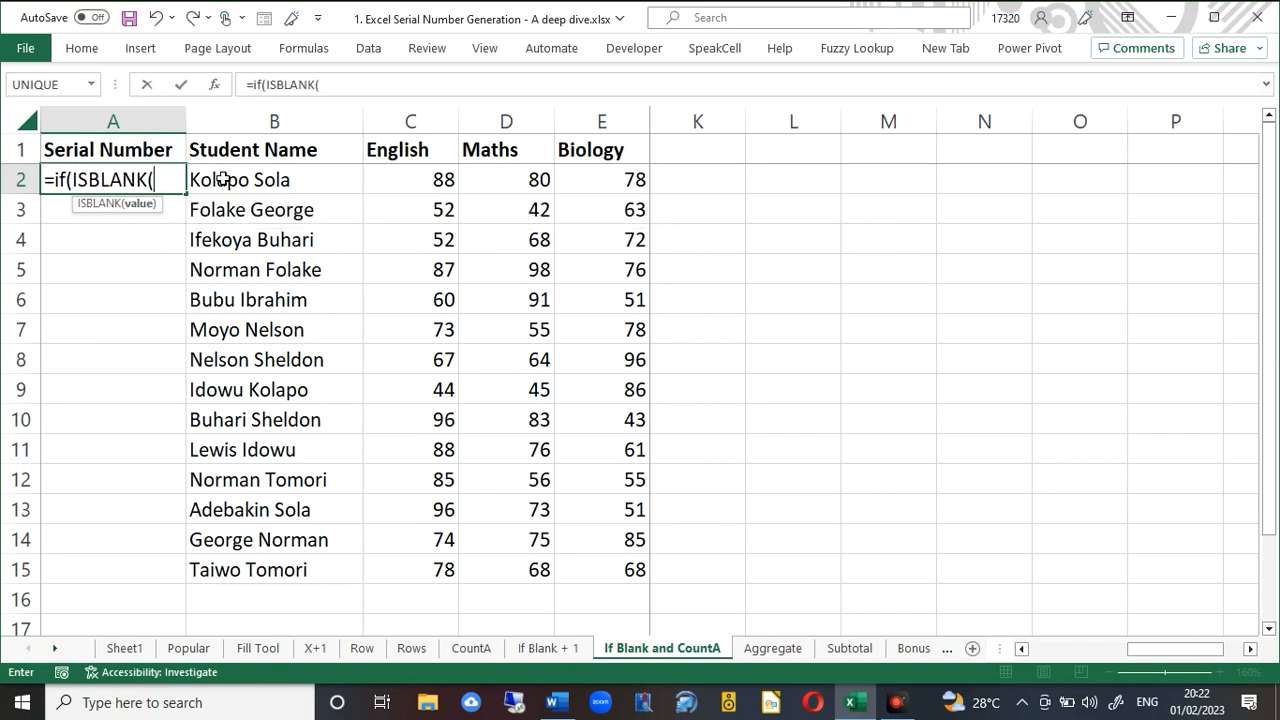
{"action": "left_click", "coordinate": [222, 179]}
{"action": "type", "text": ")"}
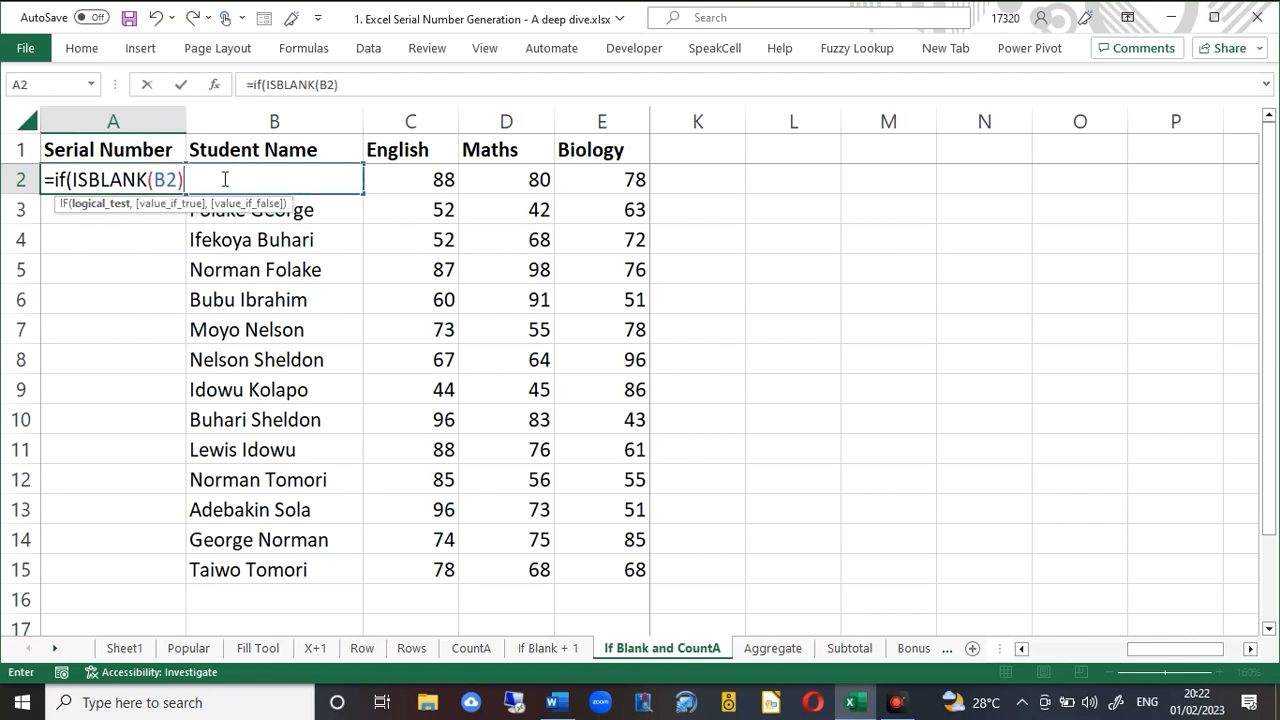
{"action": "type", "text": ",\"\""}
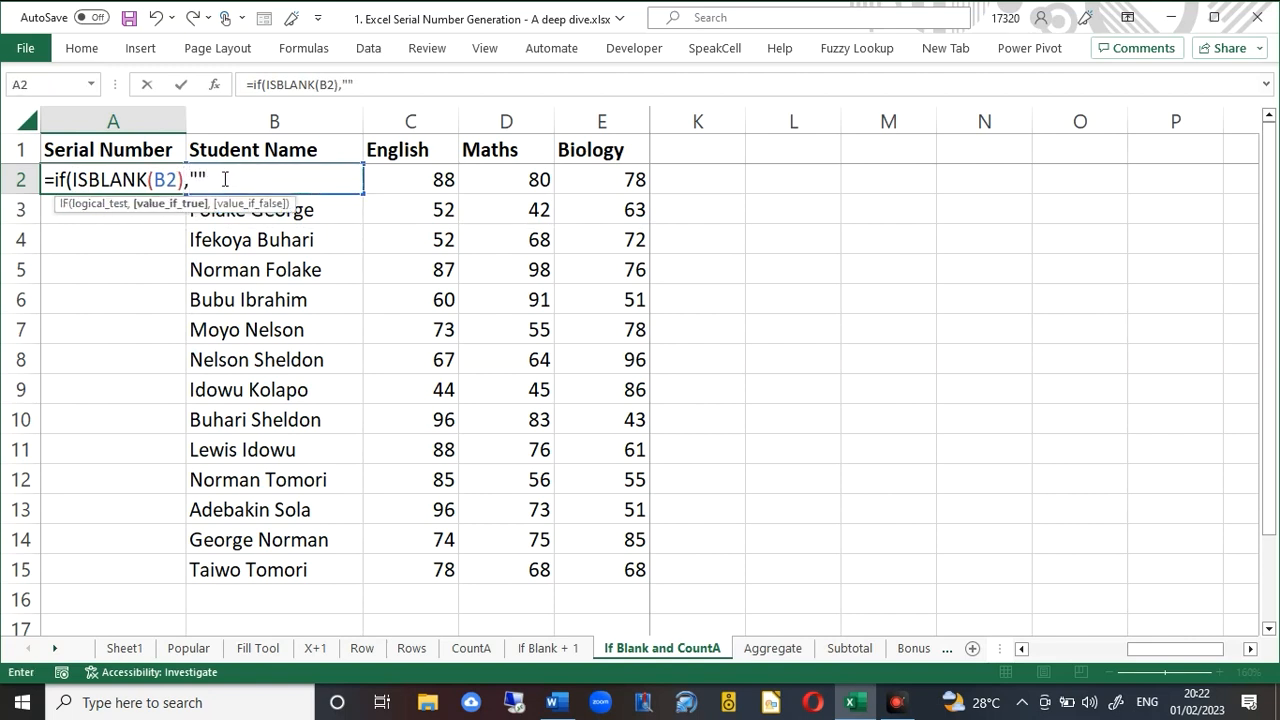
Add COUNTA(B2:B2) as the value if false in the A2 formula and close both parentheses.
{"action": "type", "text": ",count"}
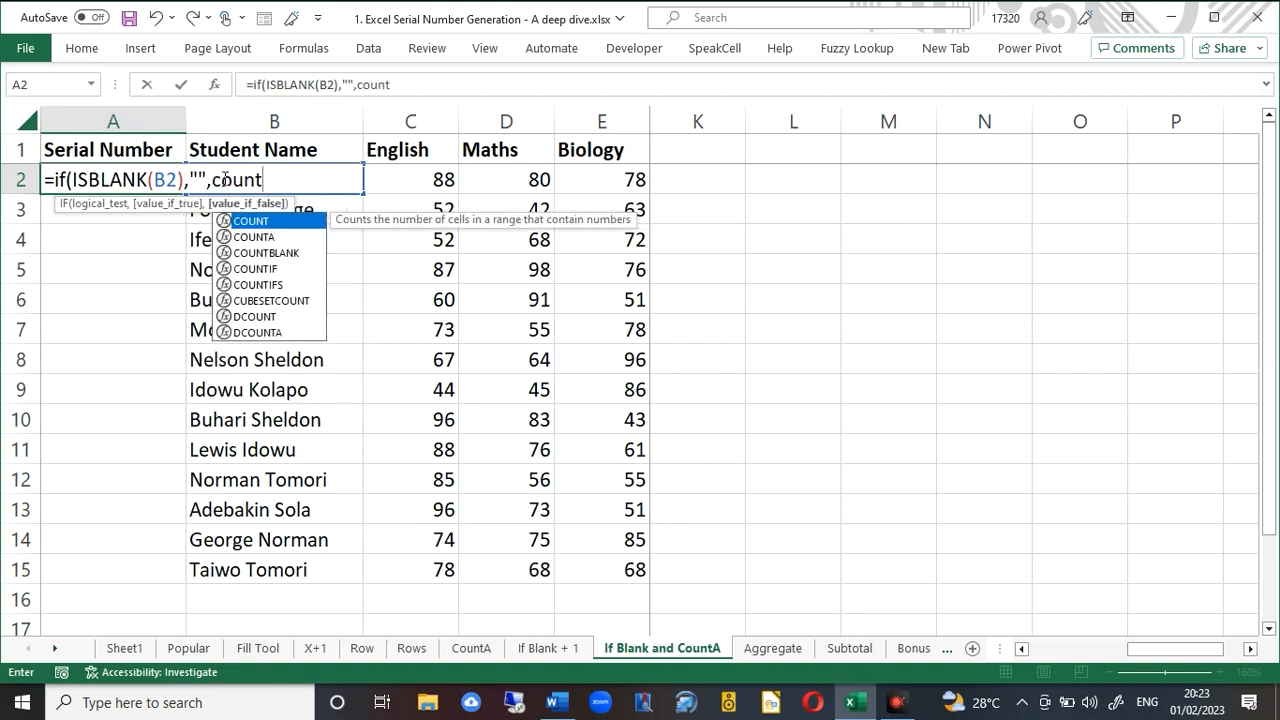
{"action": "key", "text": "Down"}
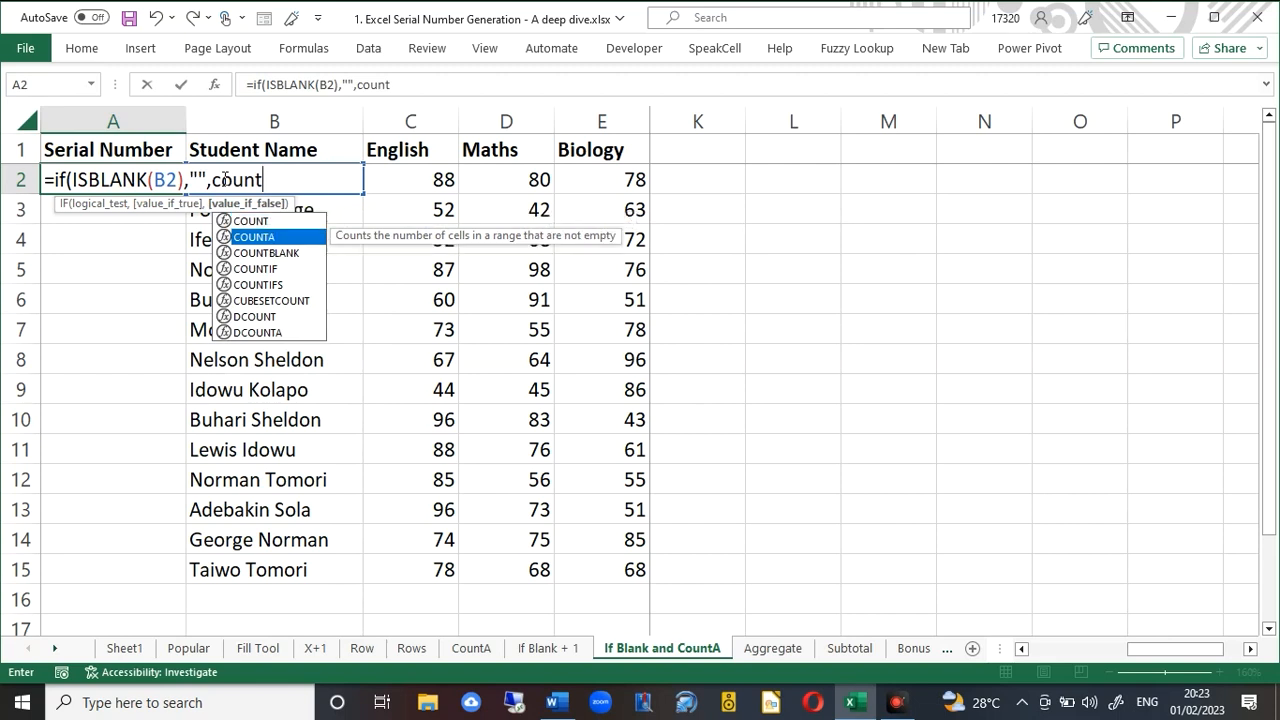
{"action": "key", "text": "Tab"}
{"action": "type", "text": "b"}
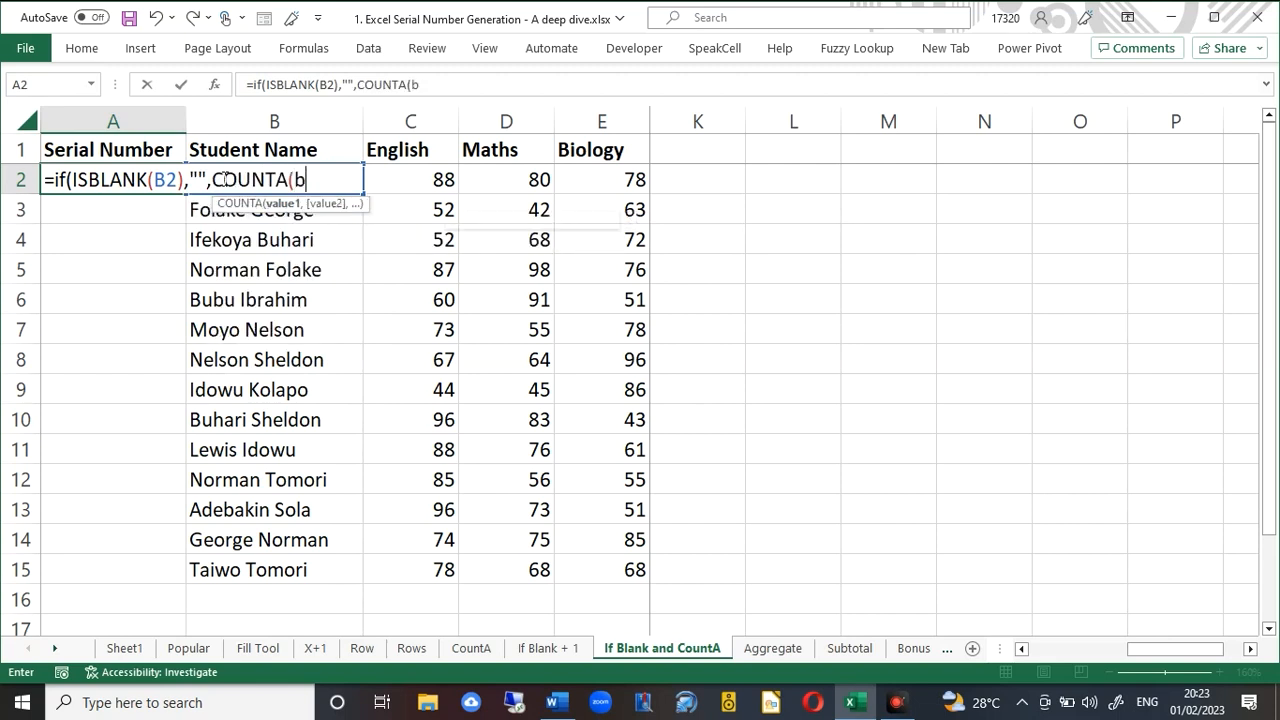
{"action": "type", "text": "2:b2"}
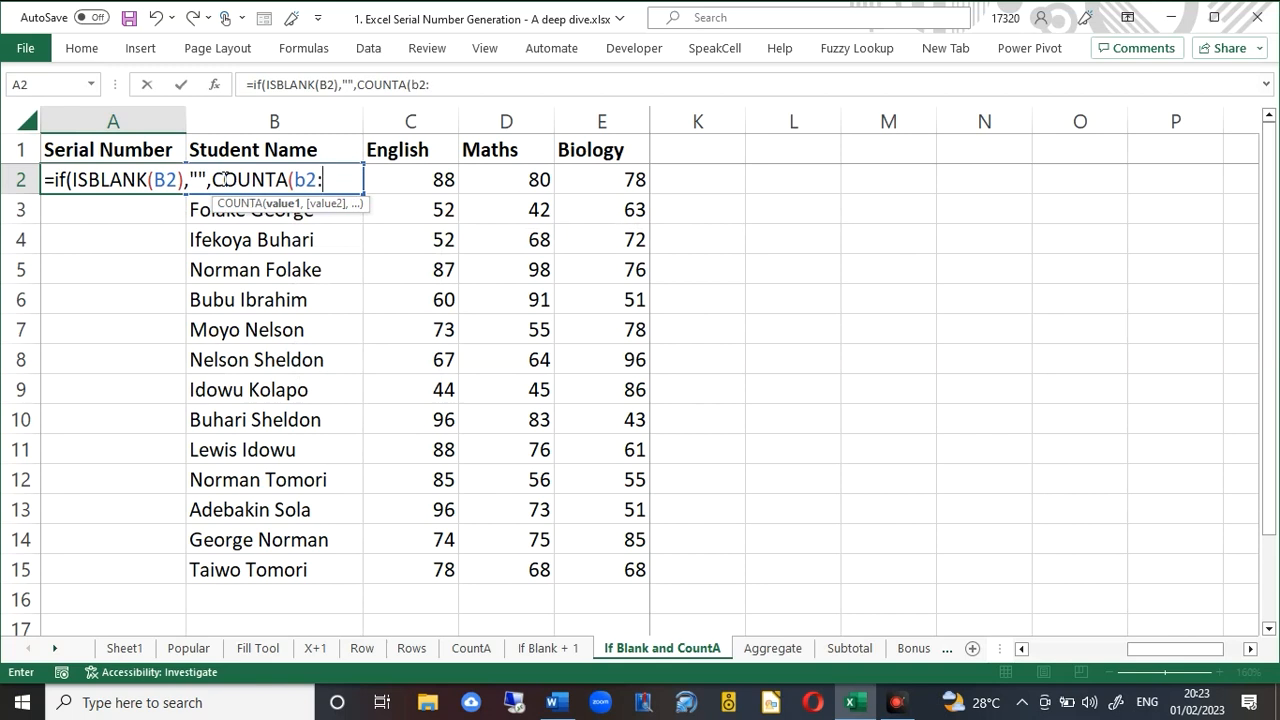
{"action": "type", "text": "))"}
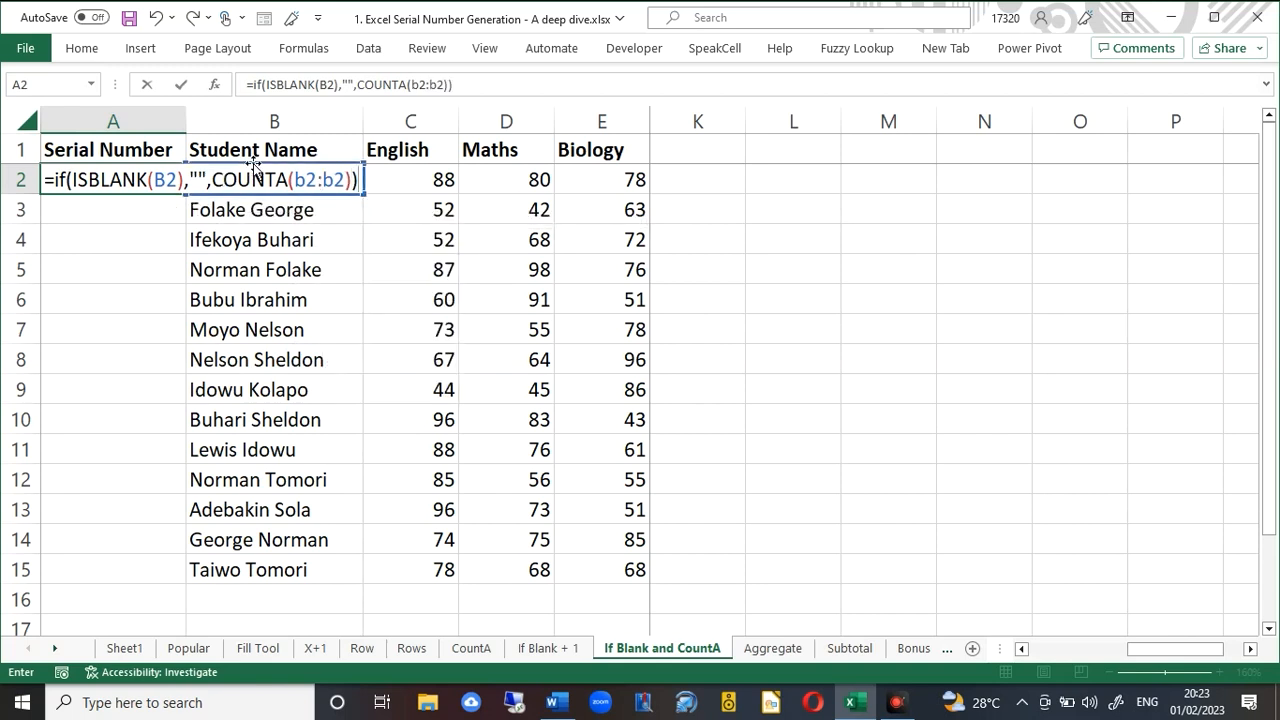
Make the first COUNTA reference absolute as $B$2, enter the formula and fill it from A2 down to A15.
{"action": "left_click", "coordinate": [307, 180]}
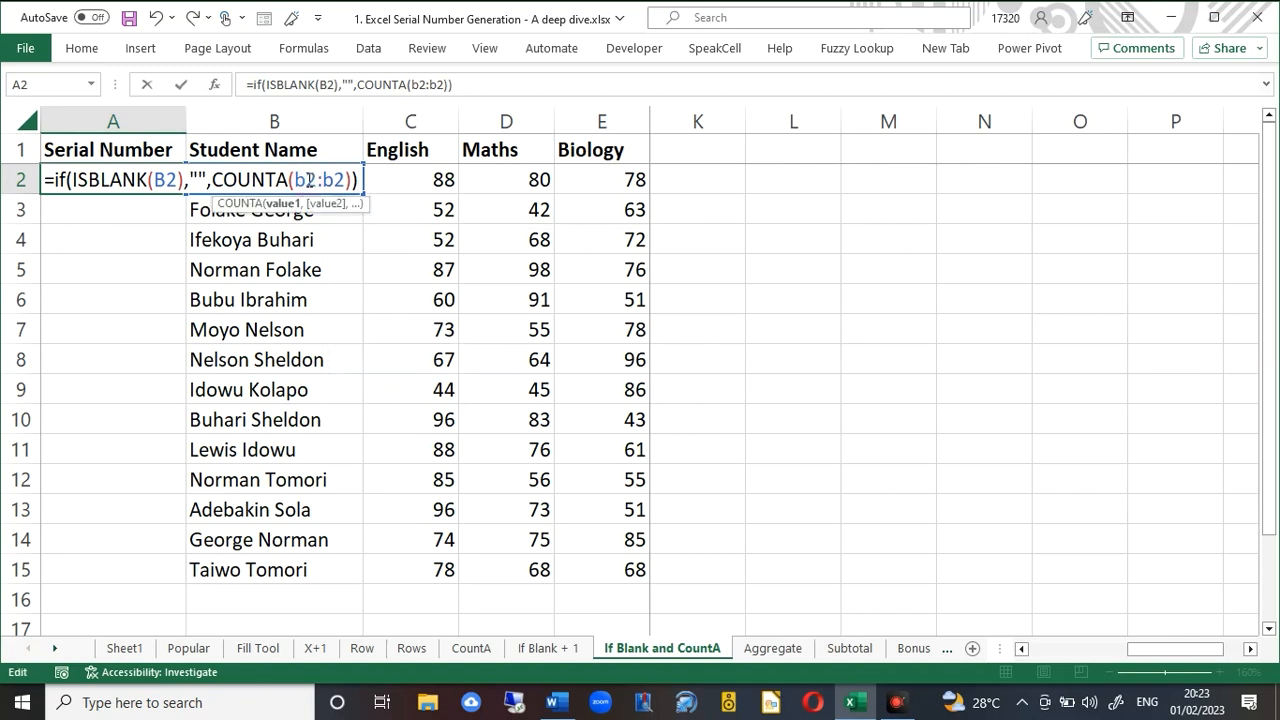
{"action": "key", "text": "F4"}
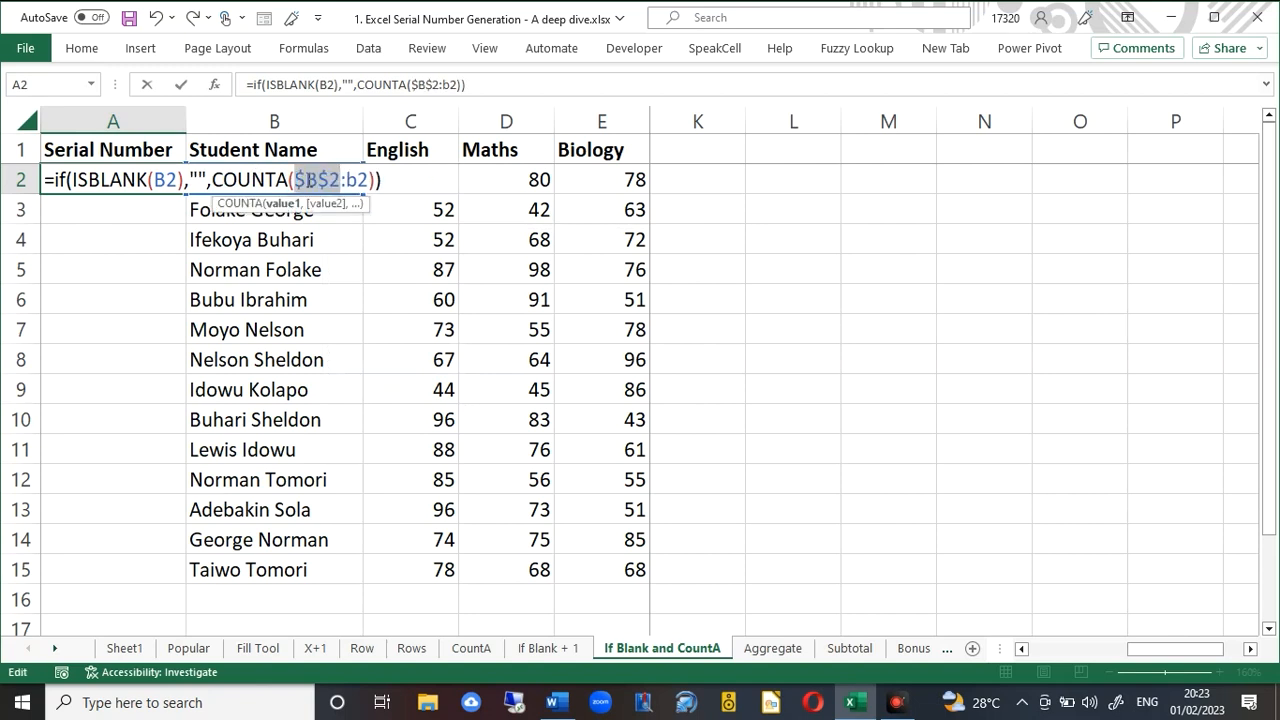
{"action": "key", "text": "Return"}
{"action": "left_click", "coordinate": [171, 182]}
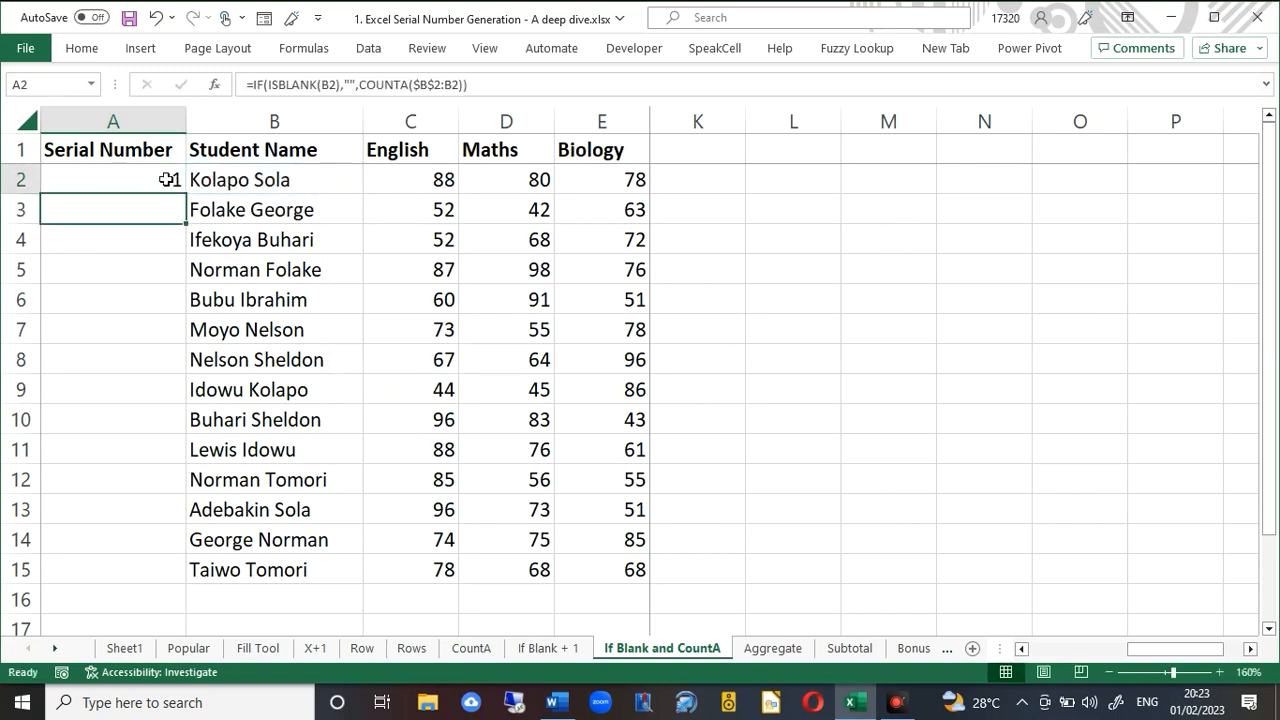
{"action": "double_click", "coordinate": [186, 194]}
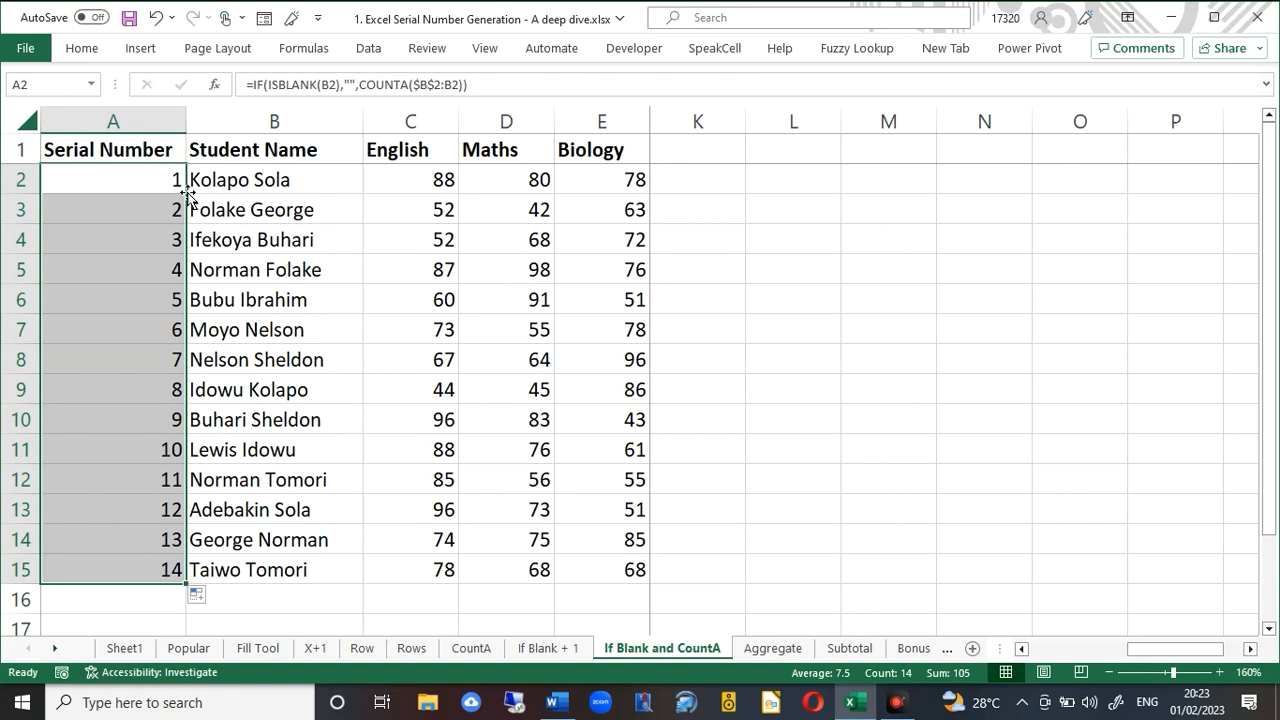
Clear the student name in B4 to test the blank check, and undo the deletion.
{"action": "left_click", "coordinate": [271, 240]}
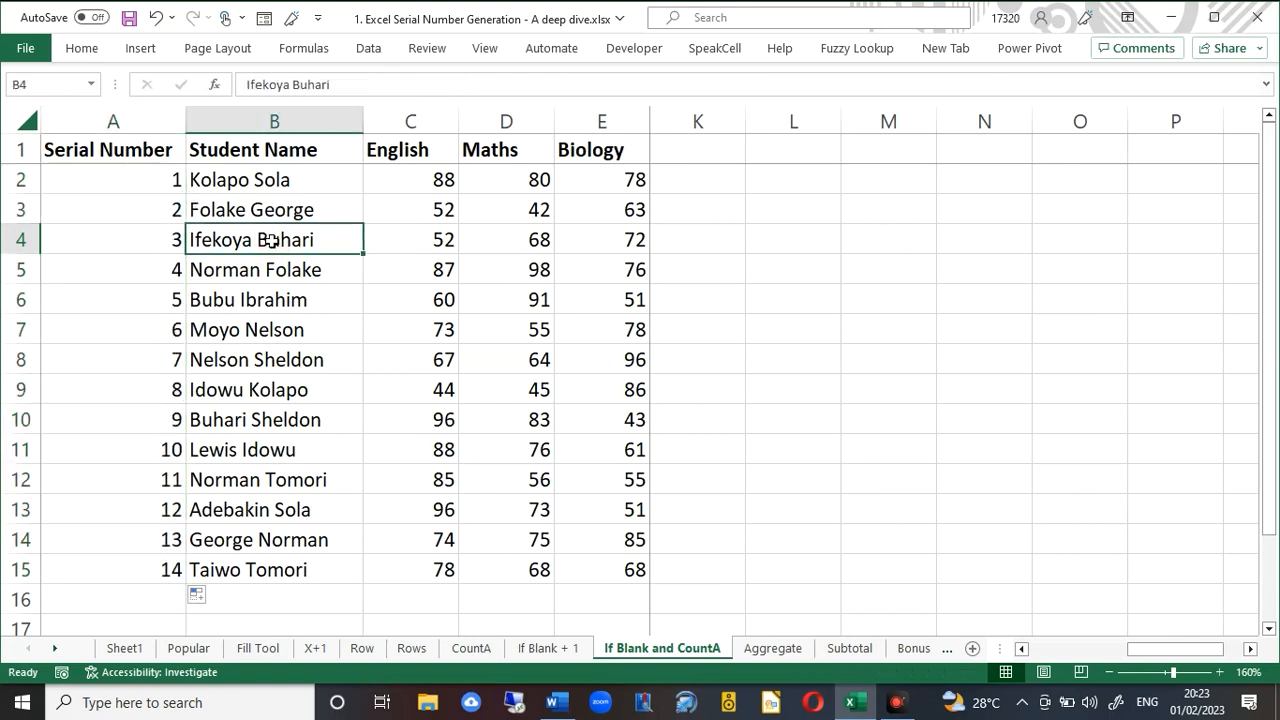
{"action": "key", "text": "Delete"}
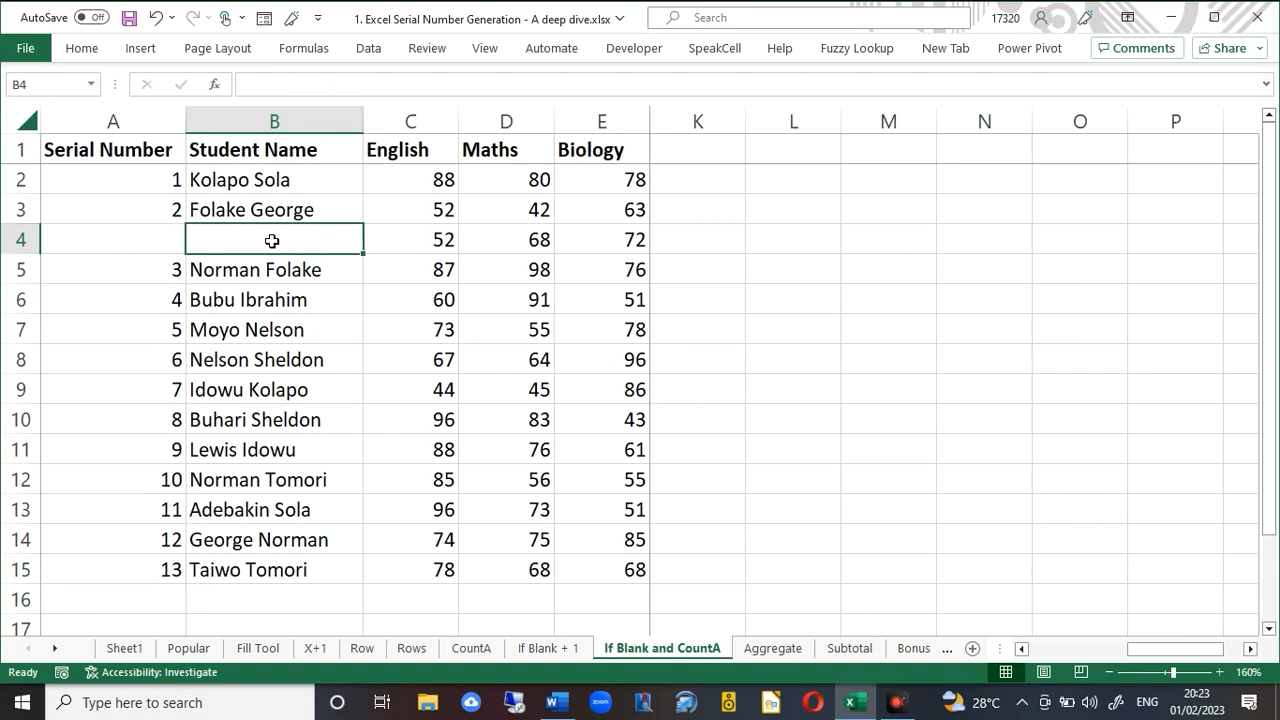
{"action": "key", "text": "ctrl+z"}
Save the workbook.
{"action": "key", "text": "ctrl+s"}
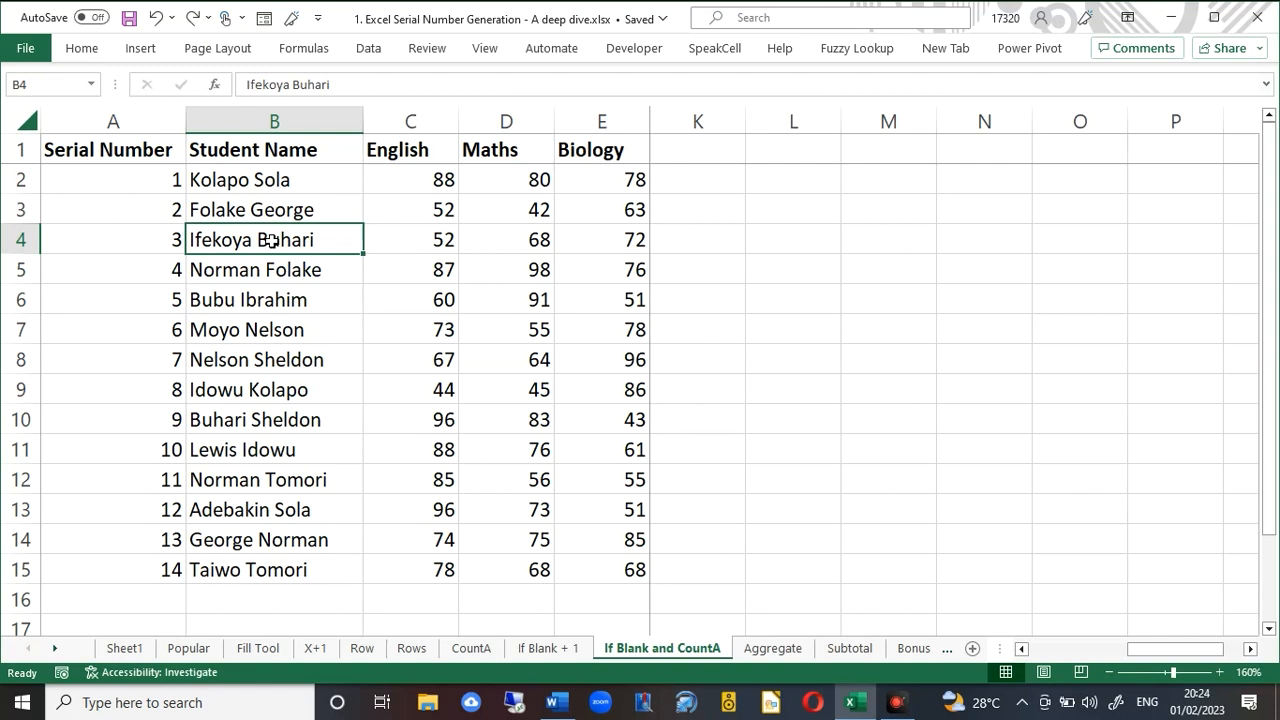
On the Aggregate sheet, write =AGGREGATE(3,4,B2:B2) in cell A2, using COUNTA and the Ignore nothing option.
{"action": "left_click", "coordinate": [777, 649]}
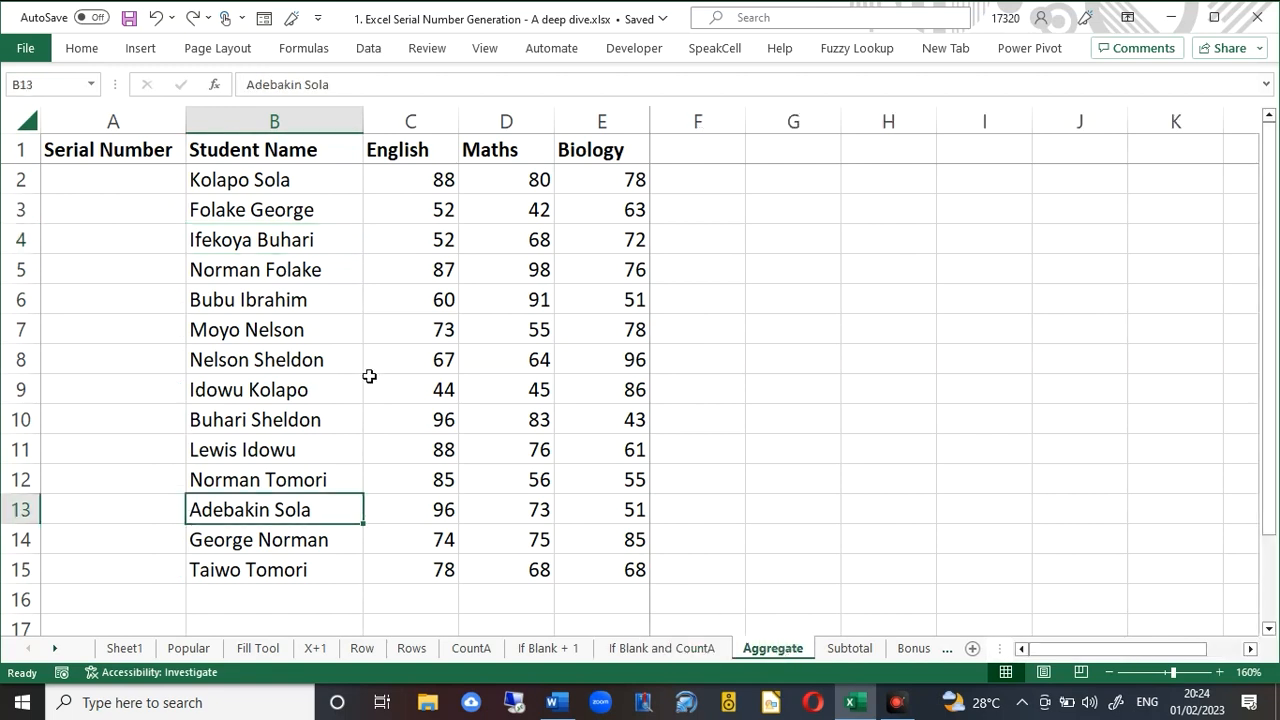
{"action": "left_click", "coordinate": [98, 185]}
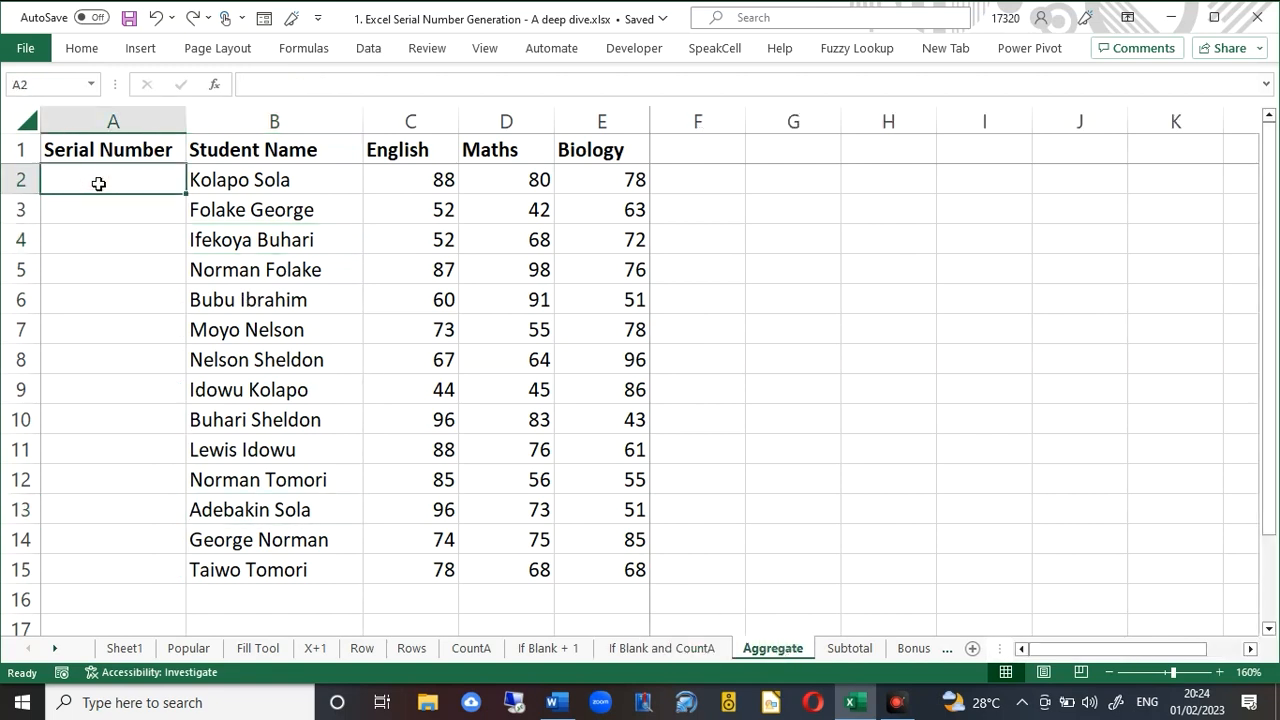
{"action": "type", "text": "="}
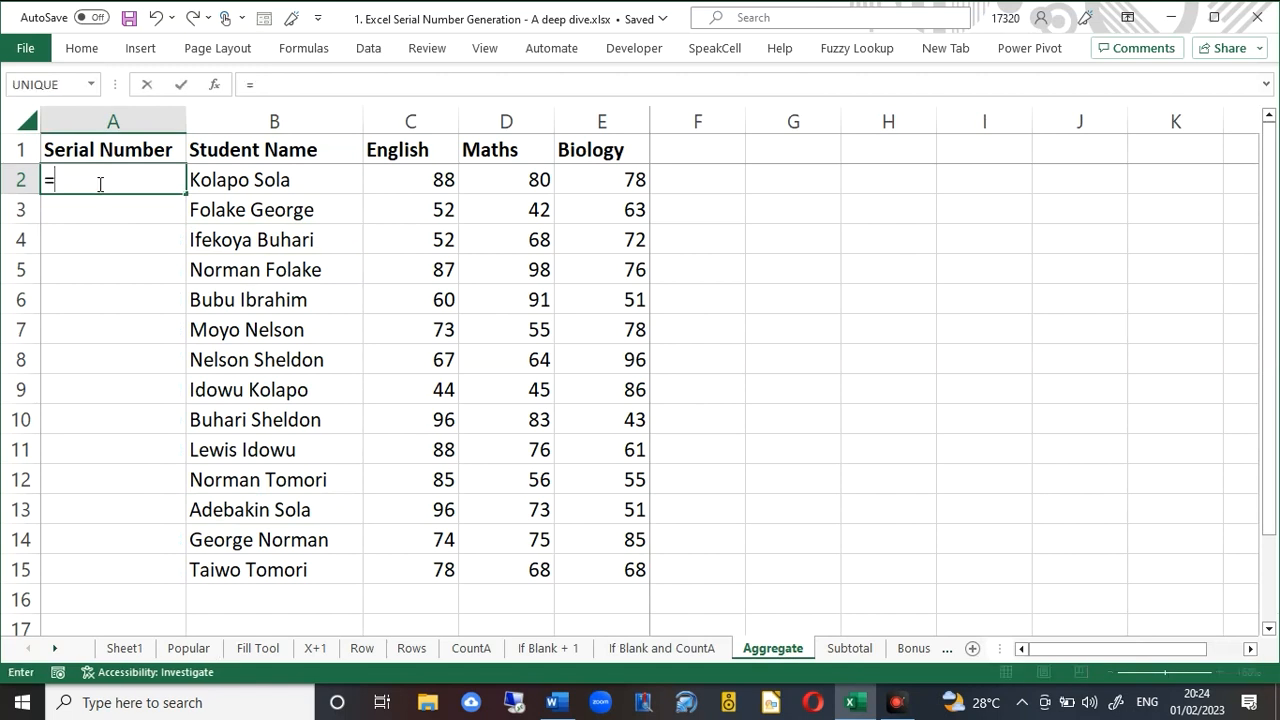
{"action": "type", "text": "aggre"}
{"action": "key", "text": "Tab"}
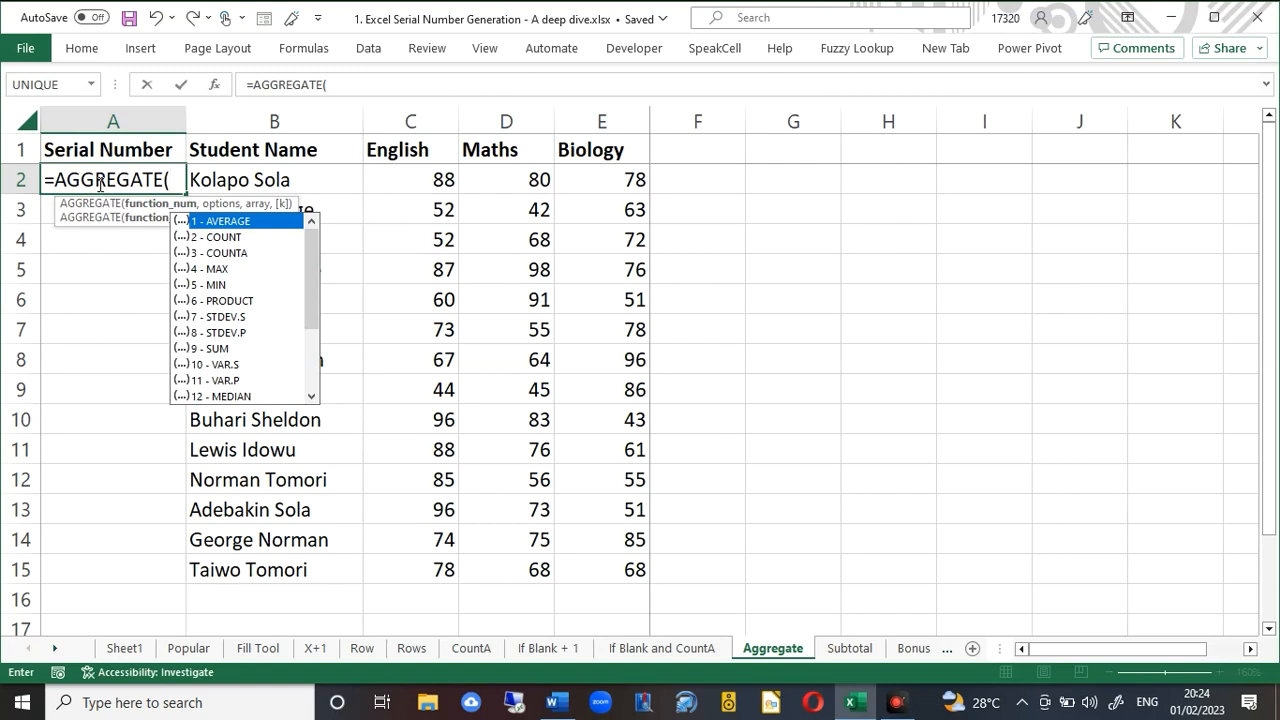
{"action": "type", "text": "3,"}
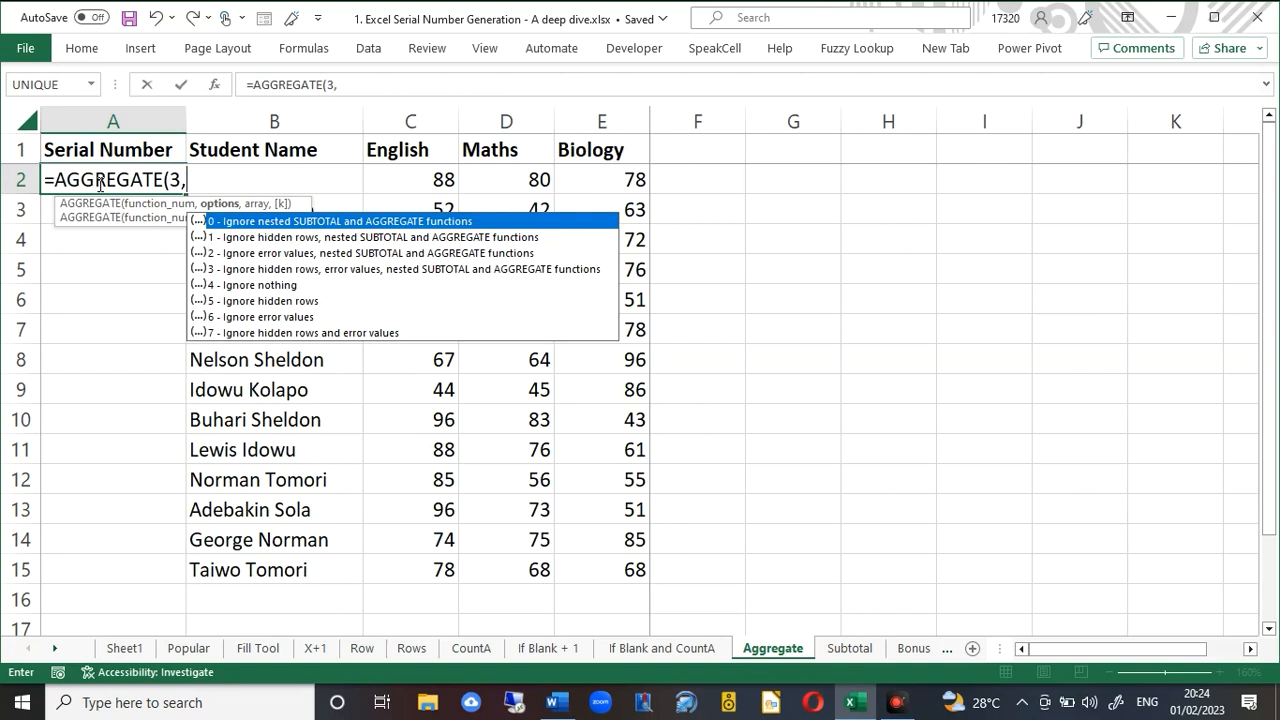
{"action": "type", "text": "4,"}
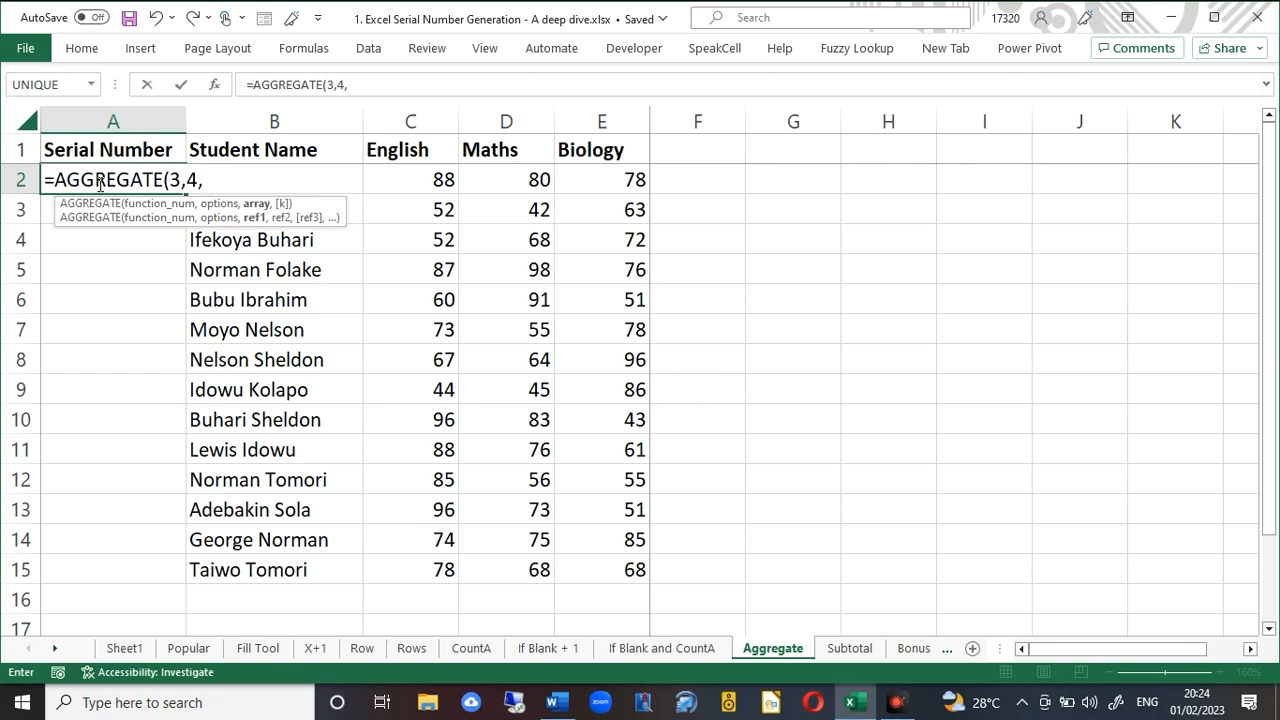
{"action": "type", "text": "b2"}
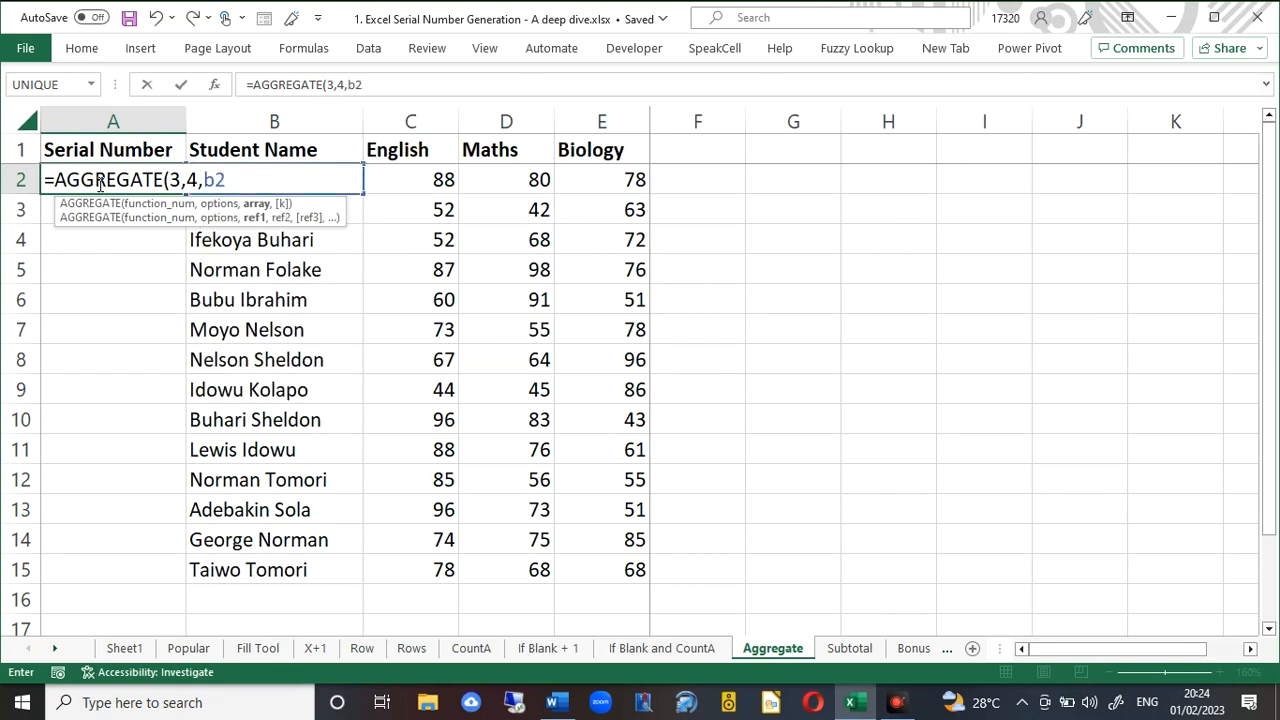
{"action": "type", "text": ":b2)"}
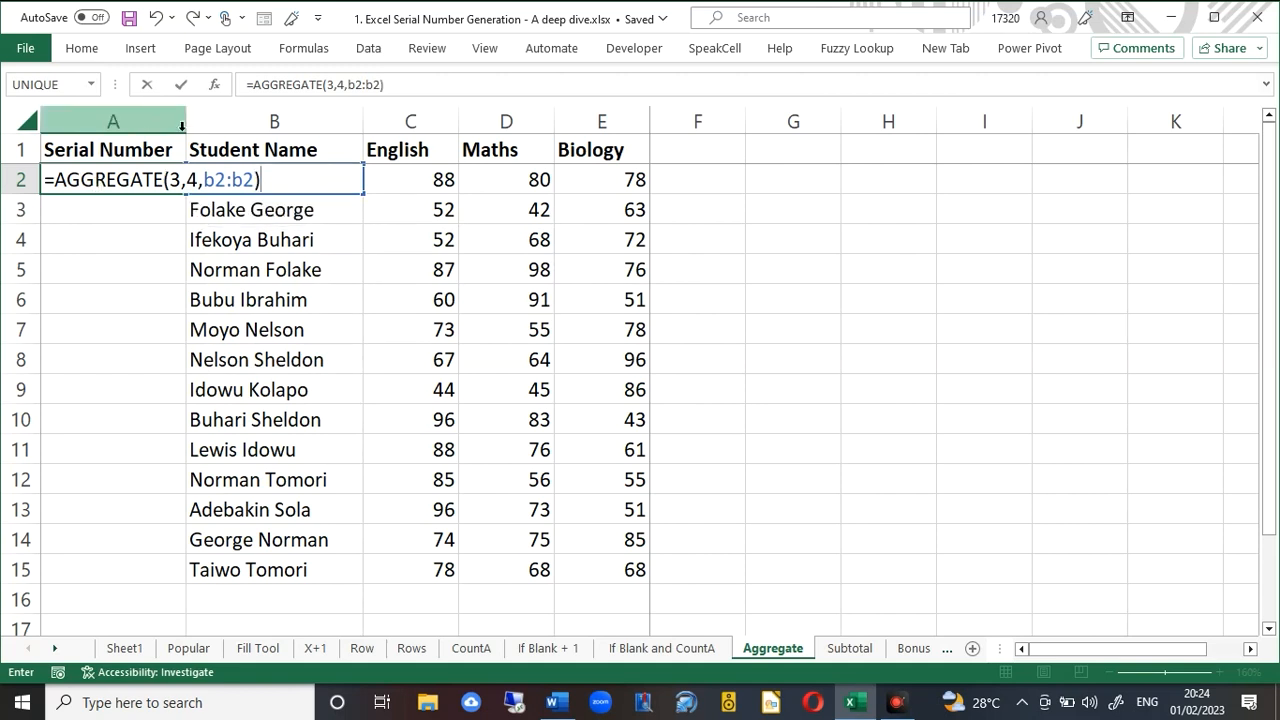
Make the first AGGREGATE reference absolute as $B$2, enter the formula and fill it from A2 down to A15.
{"action": "left_click", "coordinate": [214, 179]}
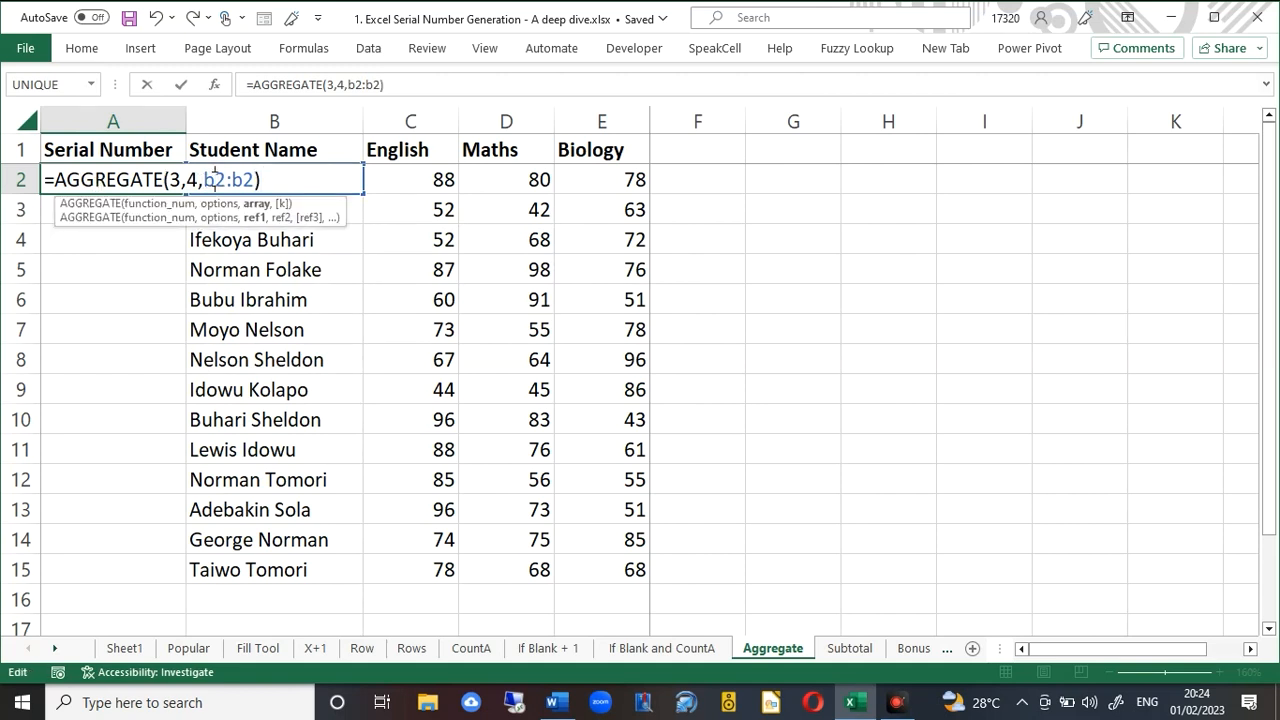
{"action": "key", "text": "F4"}
{"action": "key", "text": "Return"}
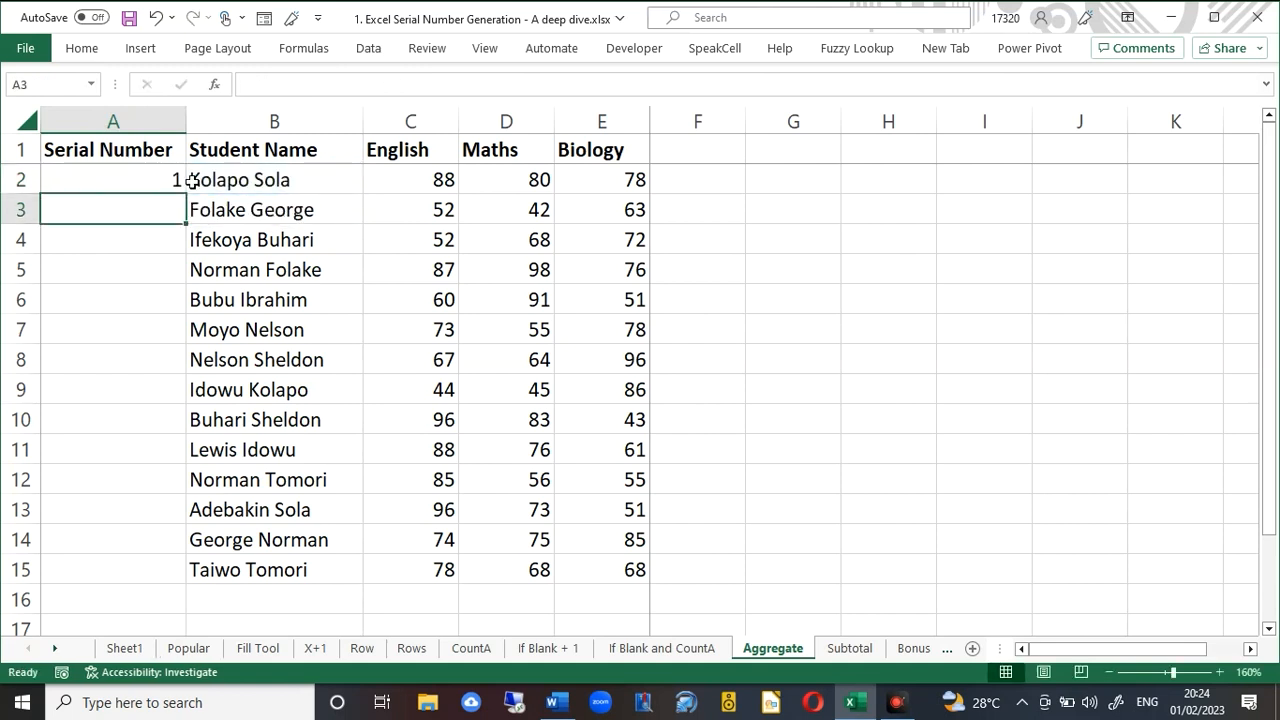
{"action": "left_click", "coordinate": [178, 182]}
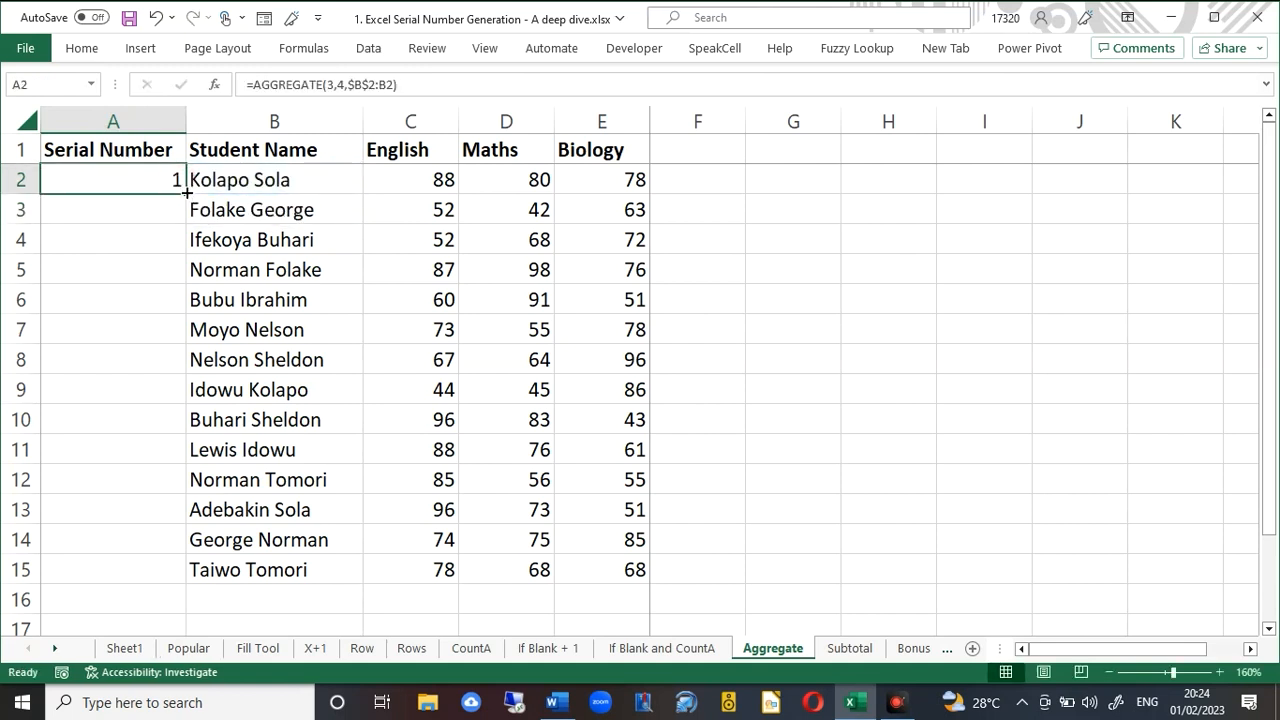
{"action": "double_click", "coordinate": [186, 191]}
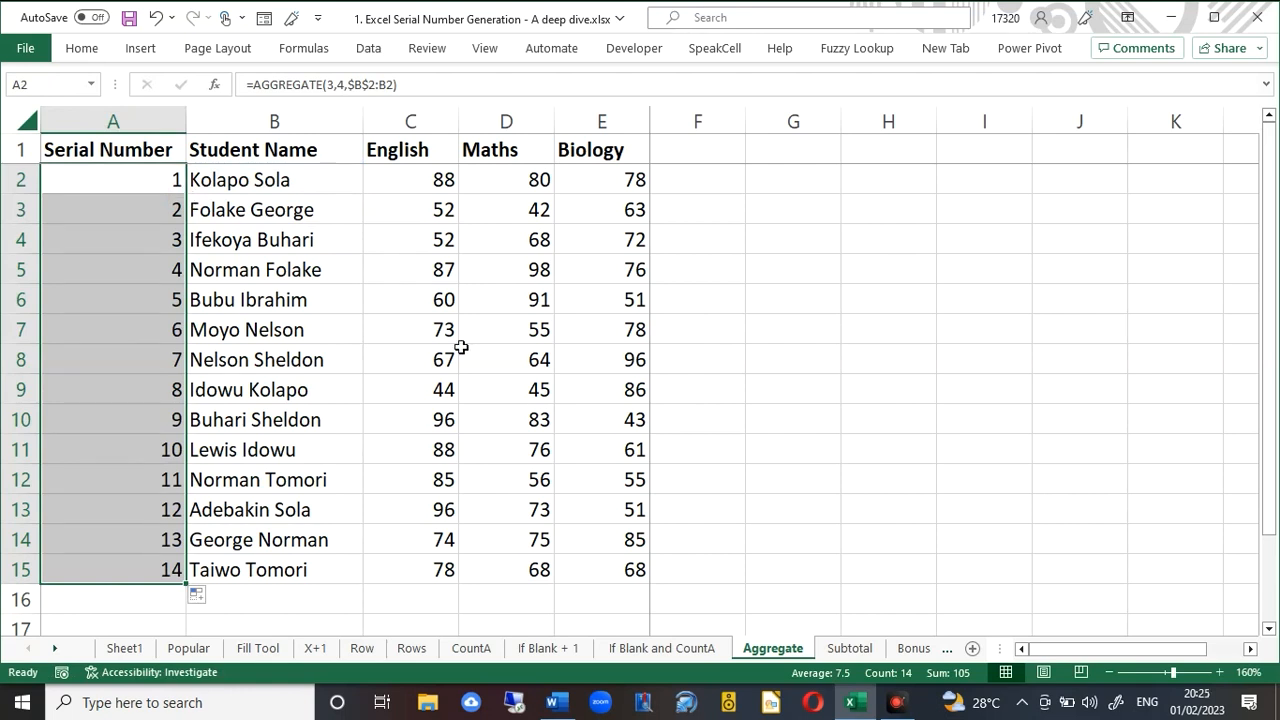
On the Subtotal sheet, write =SUBTOTAL(3,B2:B2) in cell A2, using the COUNTA function number.
{"action": "left_click", "coordinate": [846, 648]}
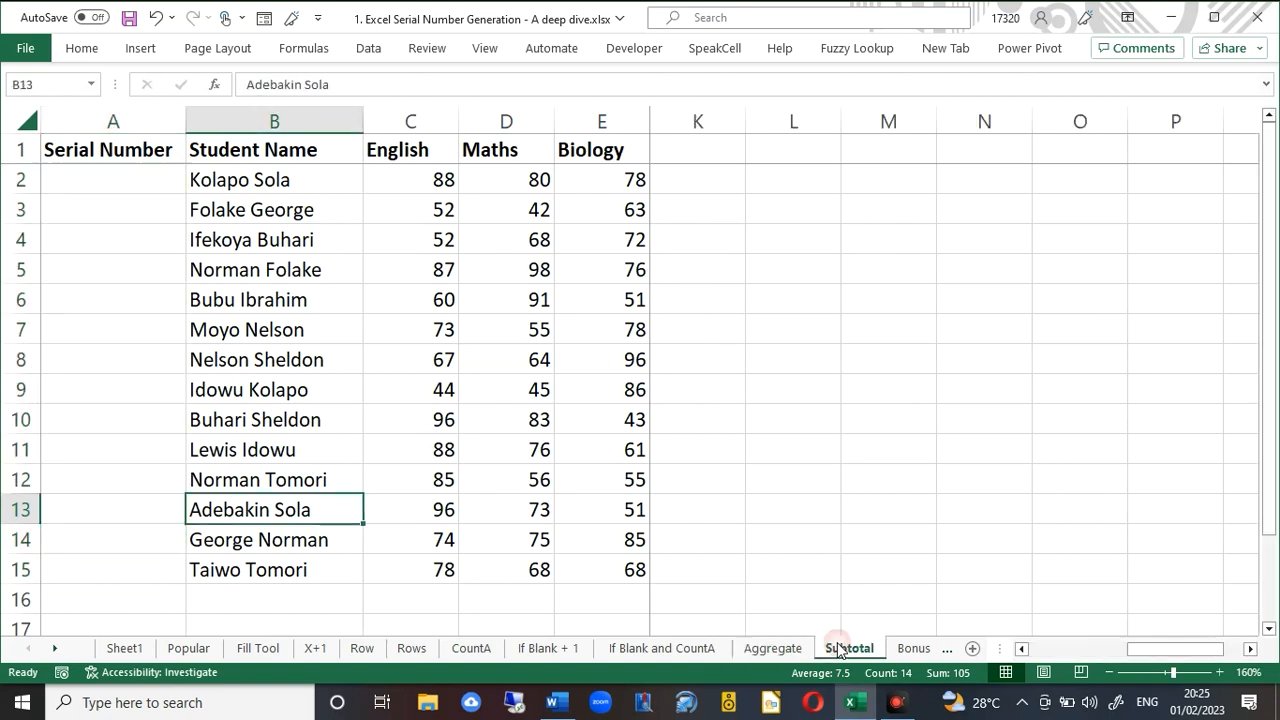
{"action": "left_click", "coordinate": [119, 177]}
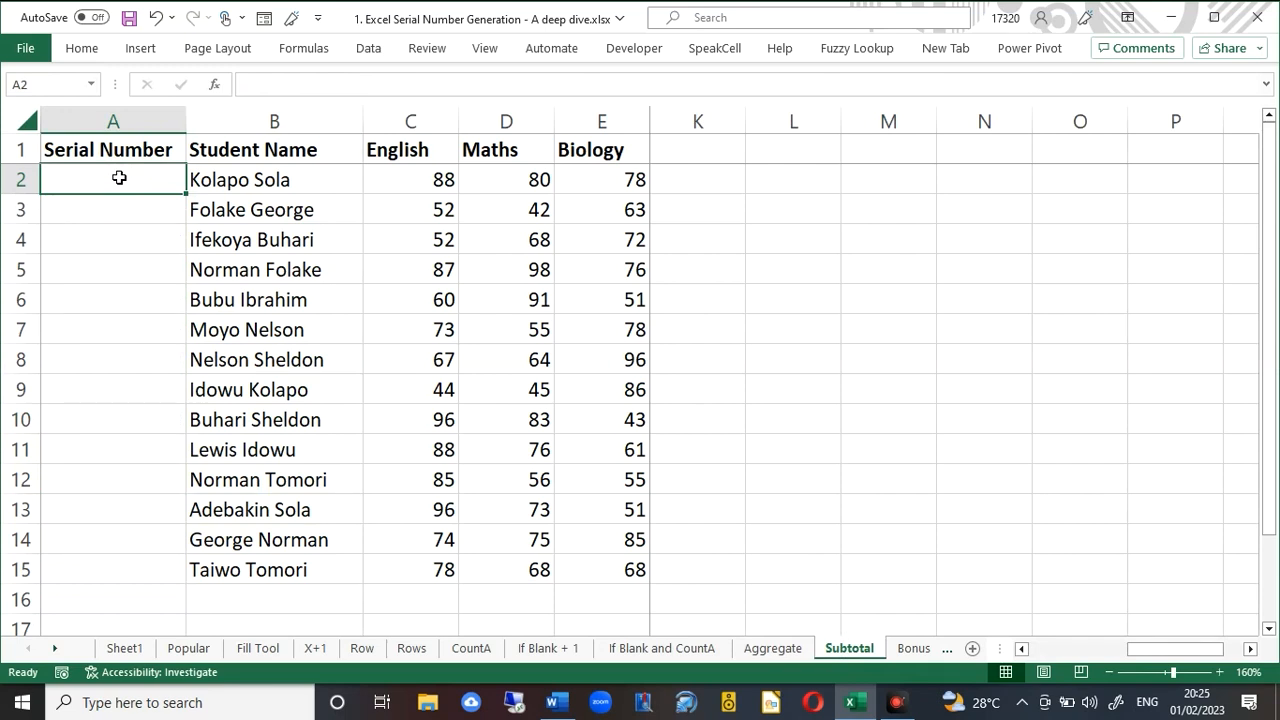
{"action": "type", "text": "=sub"}
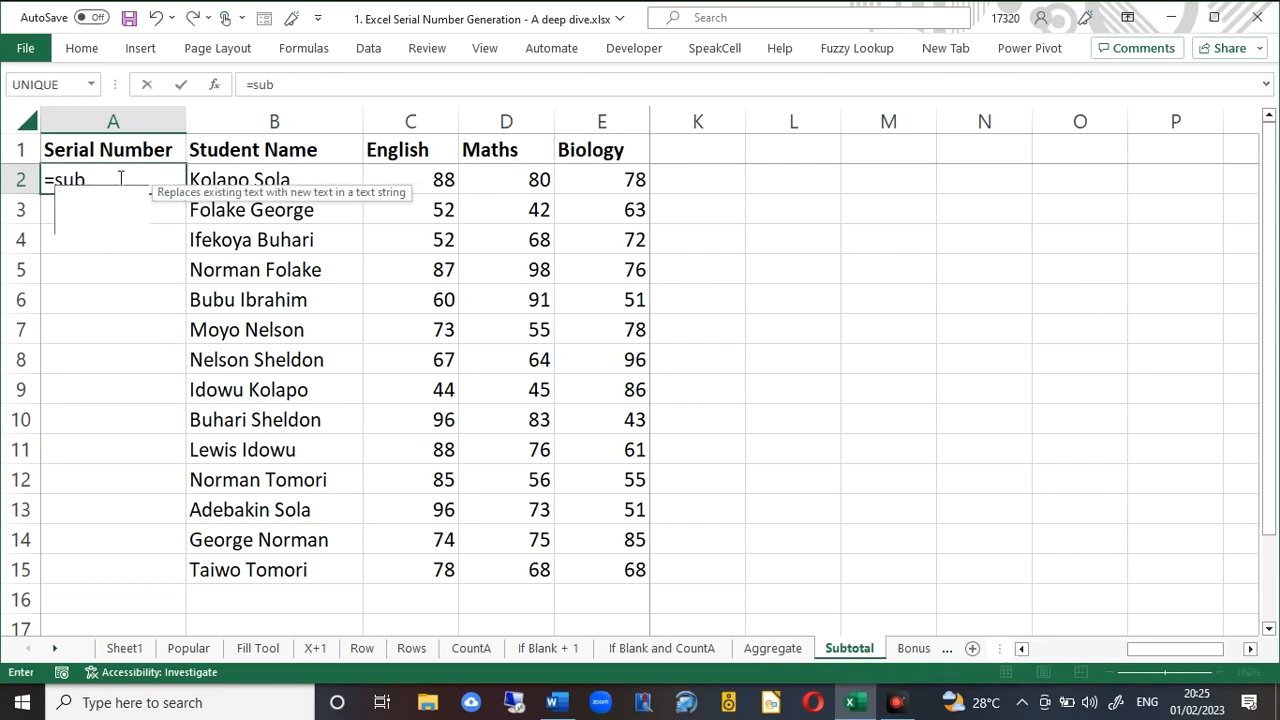
{"action": "key", "text": "Down"}
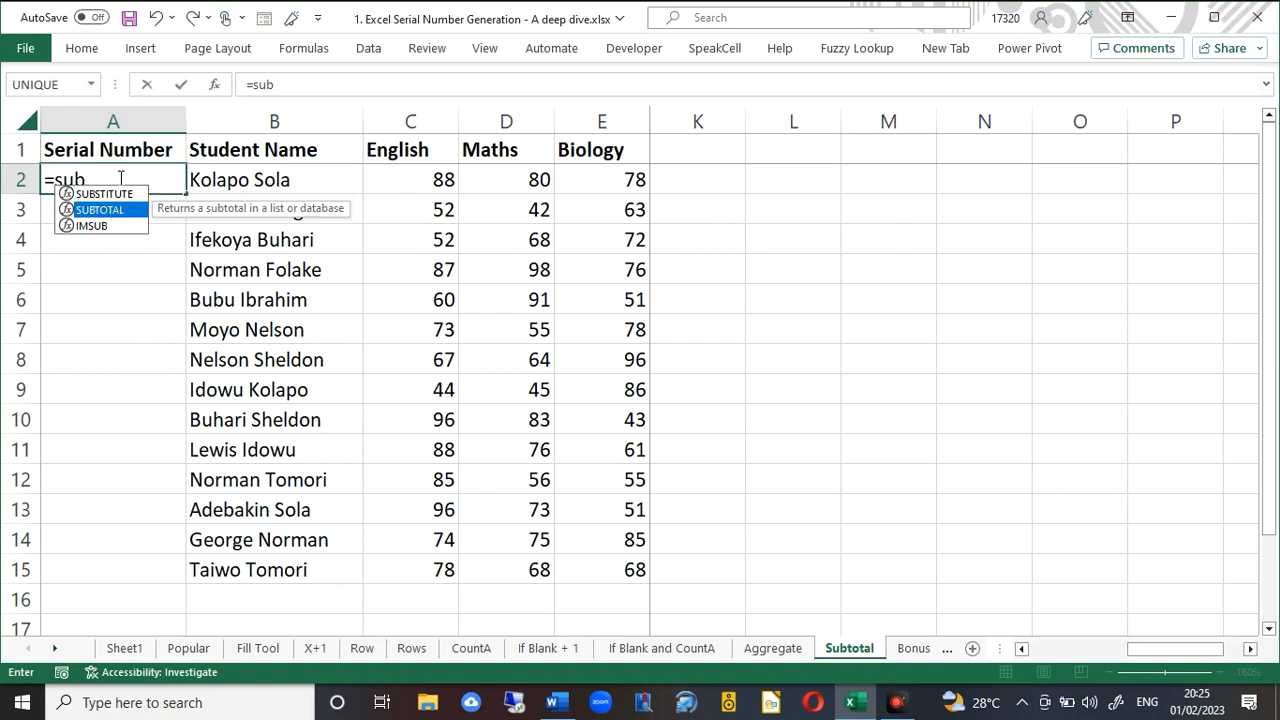
{"action": "key", "text": "Tab"}
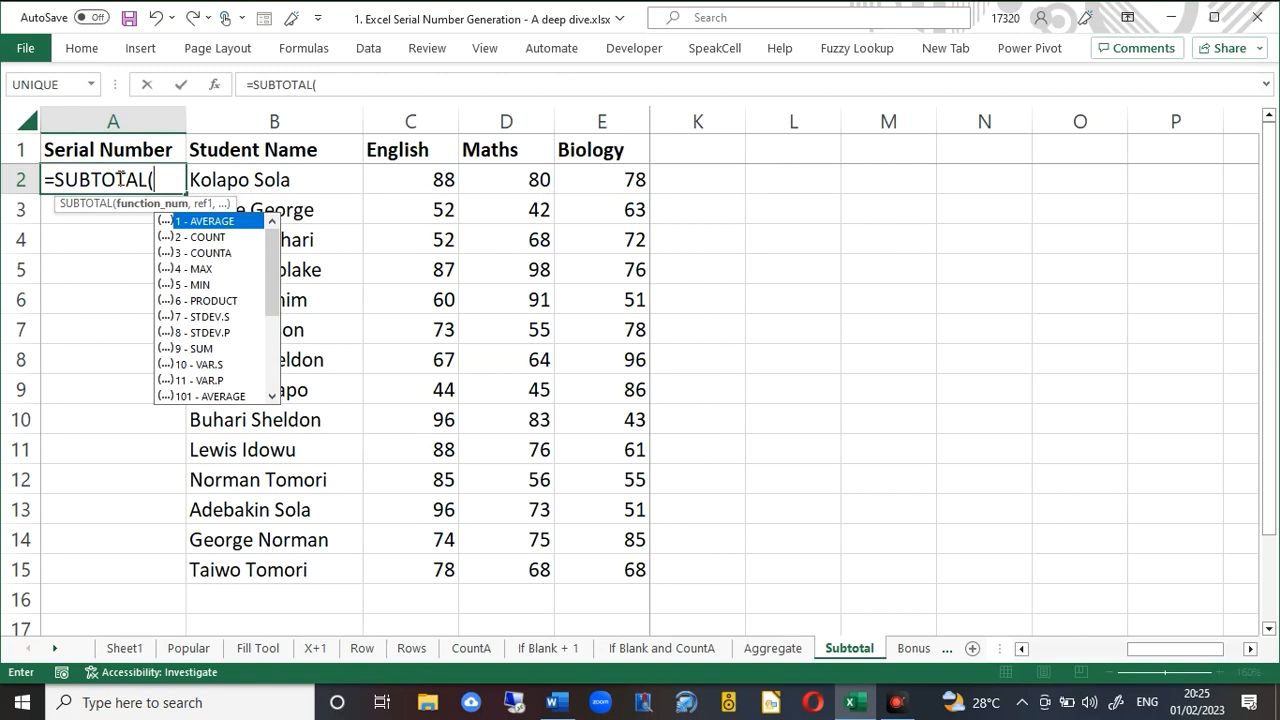
{"action": "type", "text": "3,"}
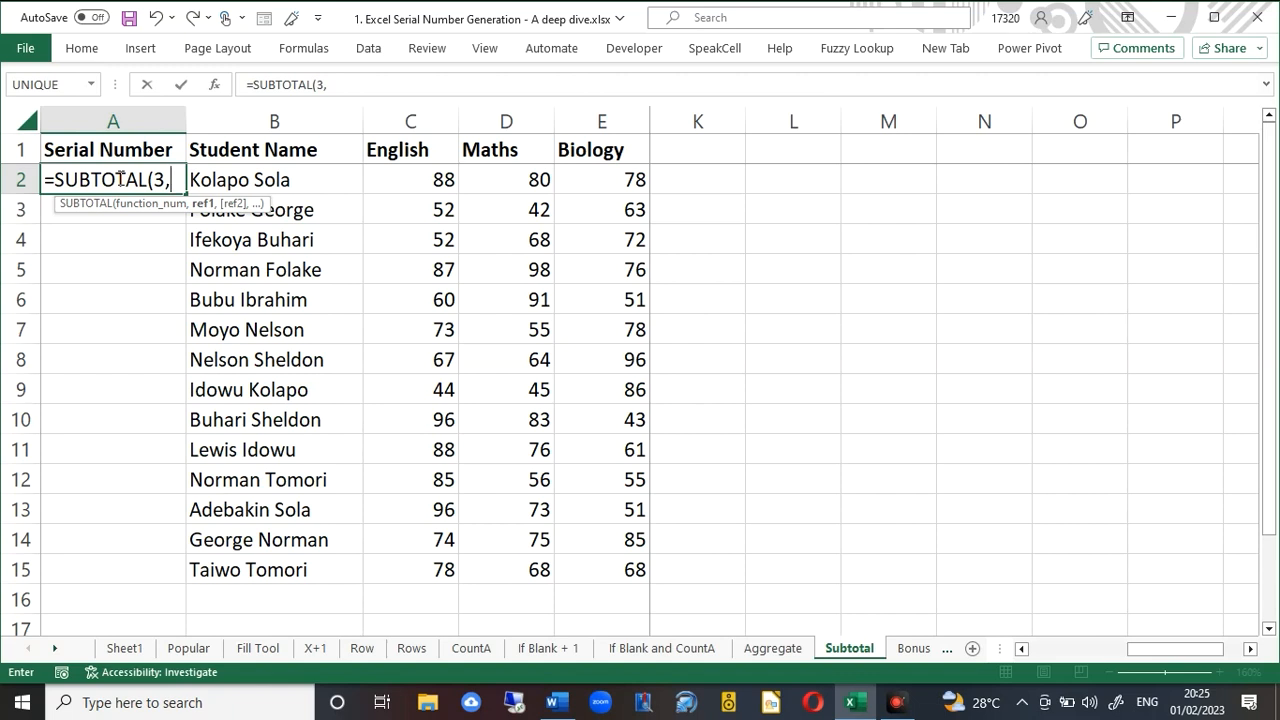
{"action": "type", "text": "b2"}
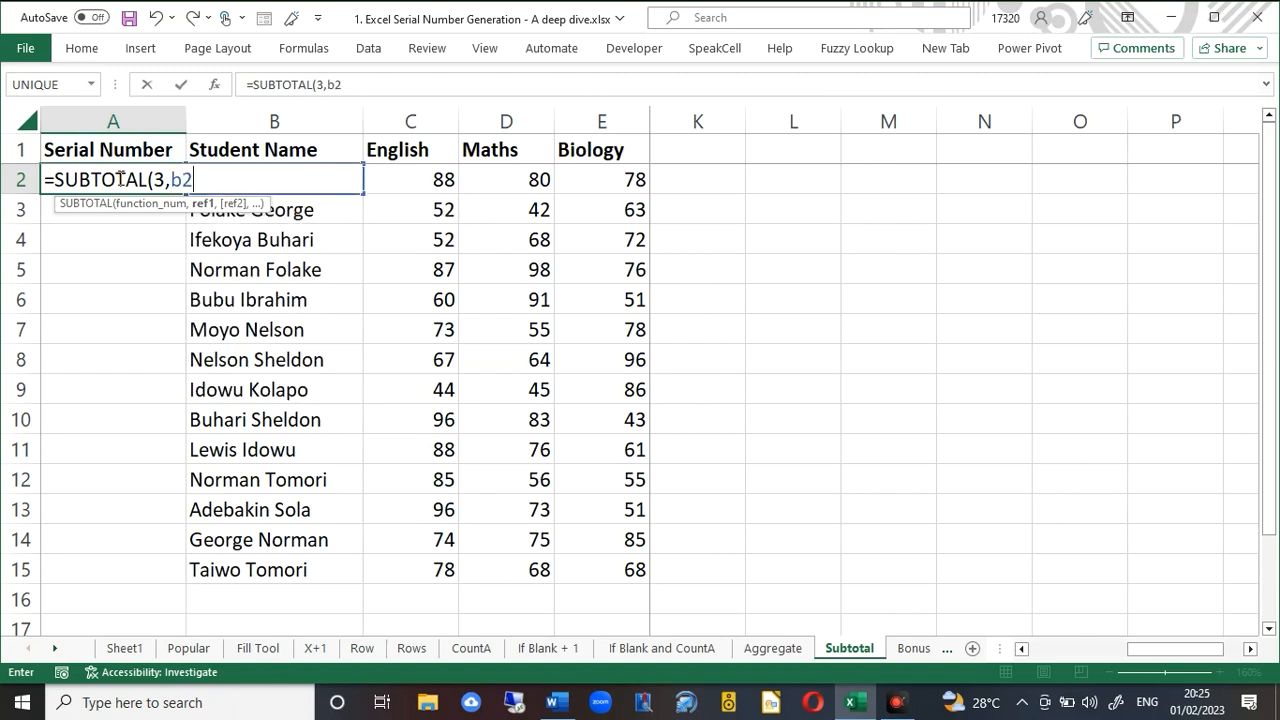
{"action": "type", "text": ":b2)"}
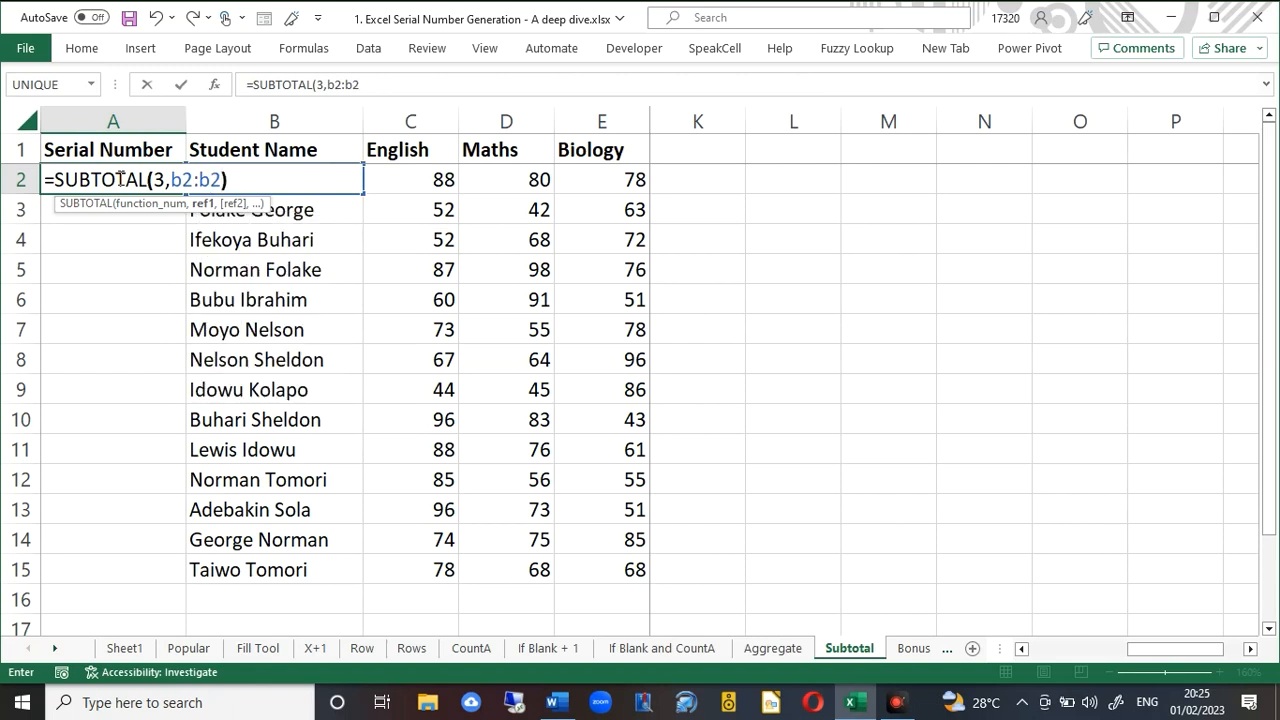
Make the first SUBTOTAL reference absolute as $B$2, enter the formula and fill it from A2 down to A15.
{"action": "left_click", "coordinate": [185, 180]}
{"action": "key", "text": "F4"}
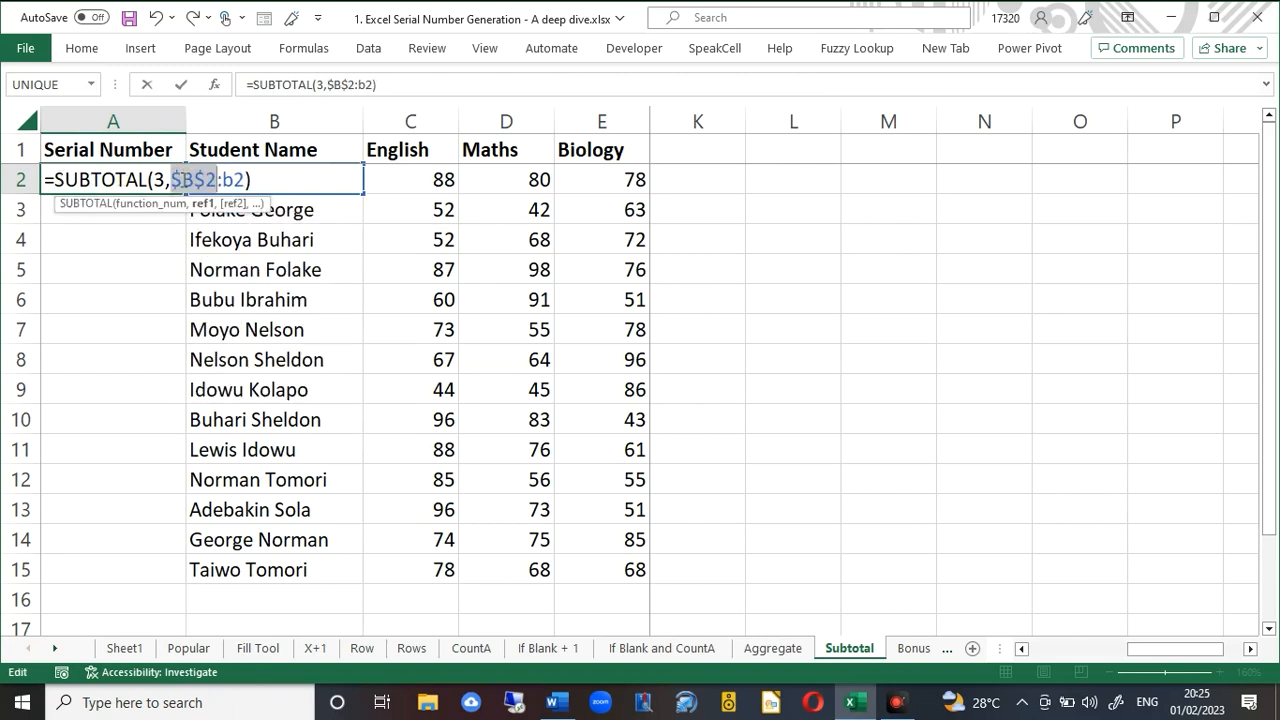
{"action": "key", "text": "Return"}
{"action": "left_click", "coordinate": [174, 180]}
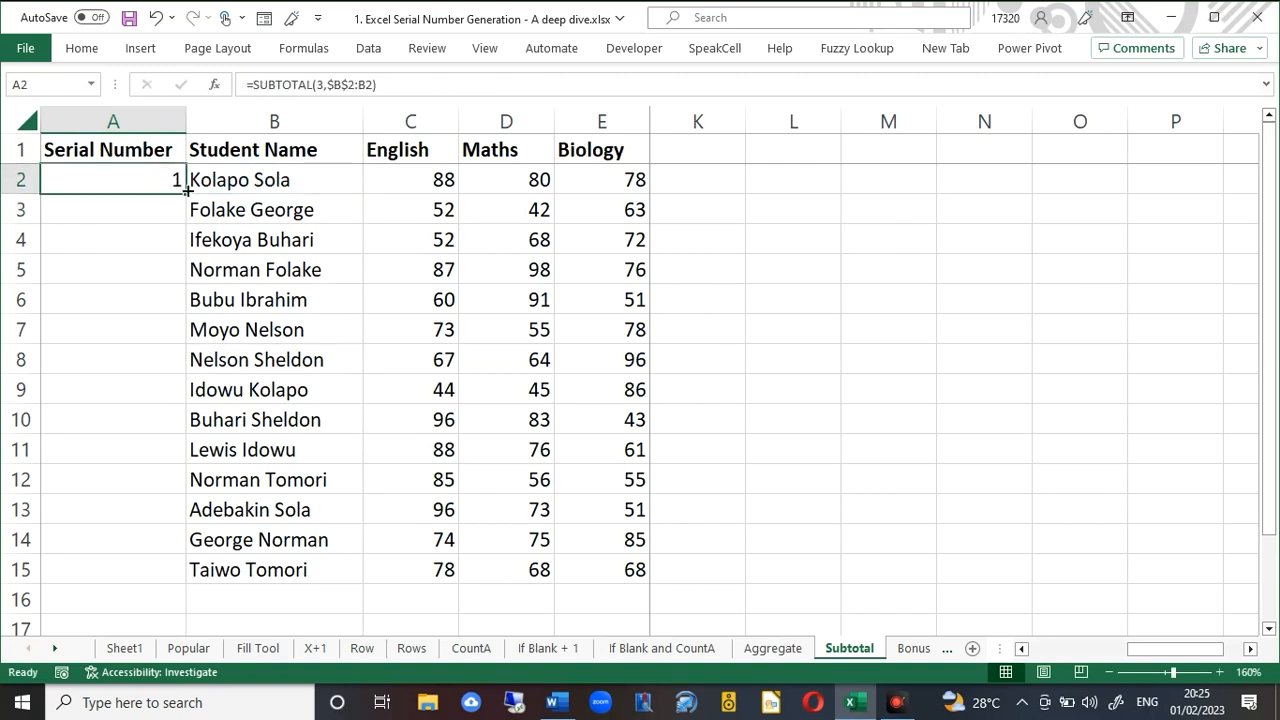
{"action": "double_click", "coordinate": [185, 194]}
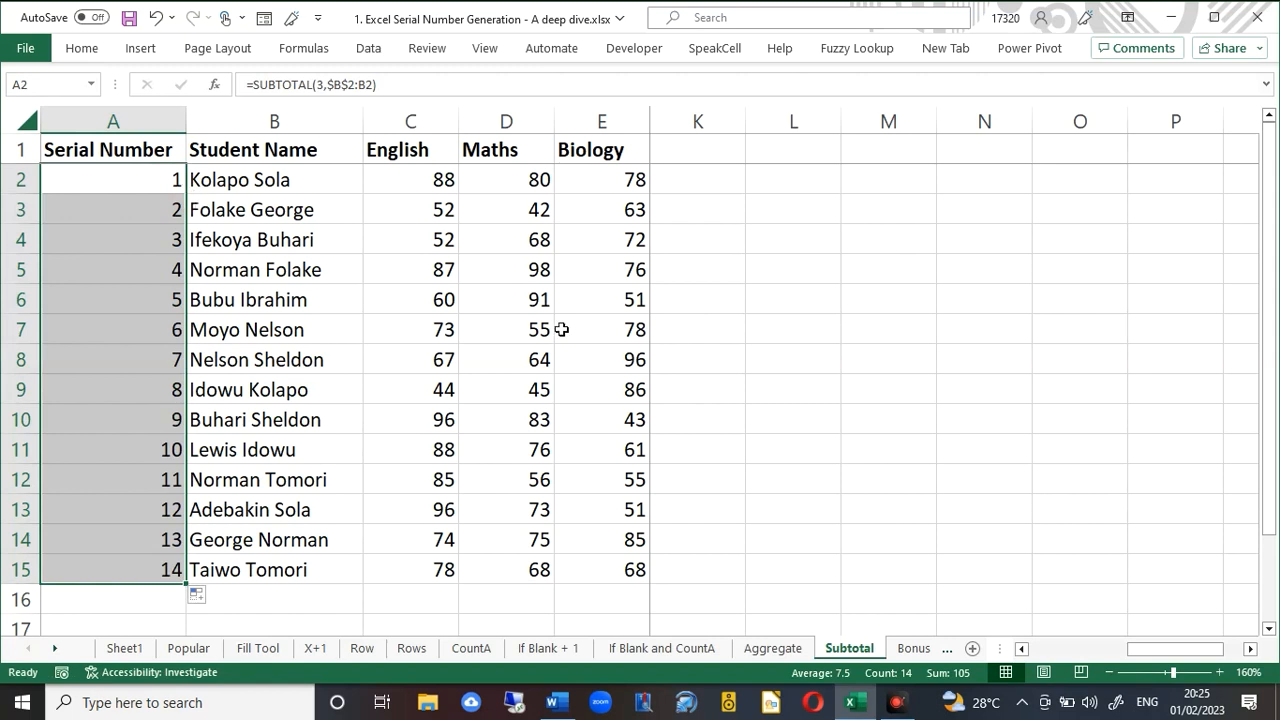
On the Bonus sheet, enter =SEQUENCE(14) in cell A2 to generate the serial numbers.
{"action": "left_click", "coordinate": [908, 651]}
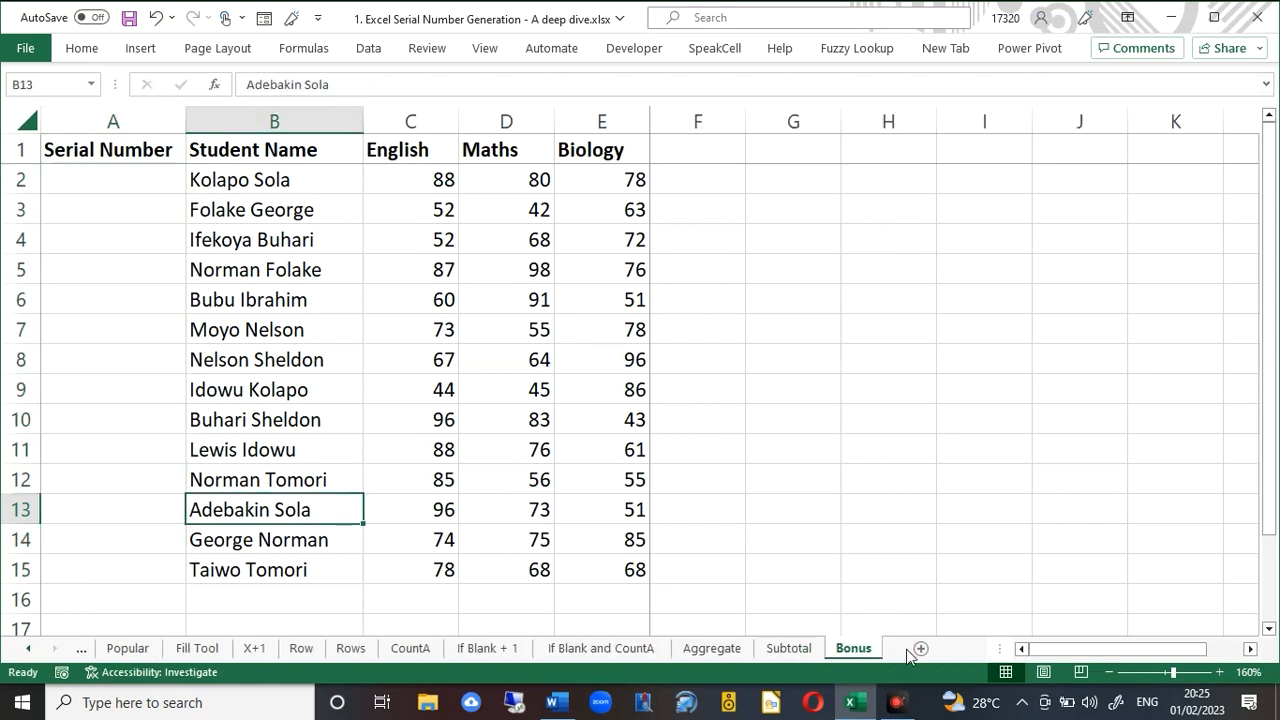
{"action": "left_click", "coordinate": [132, 176]}
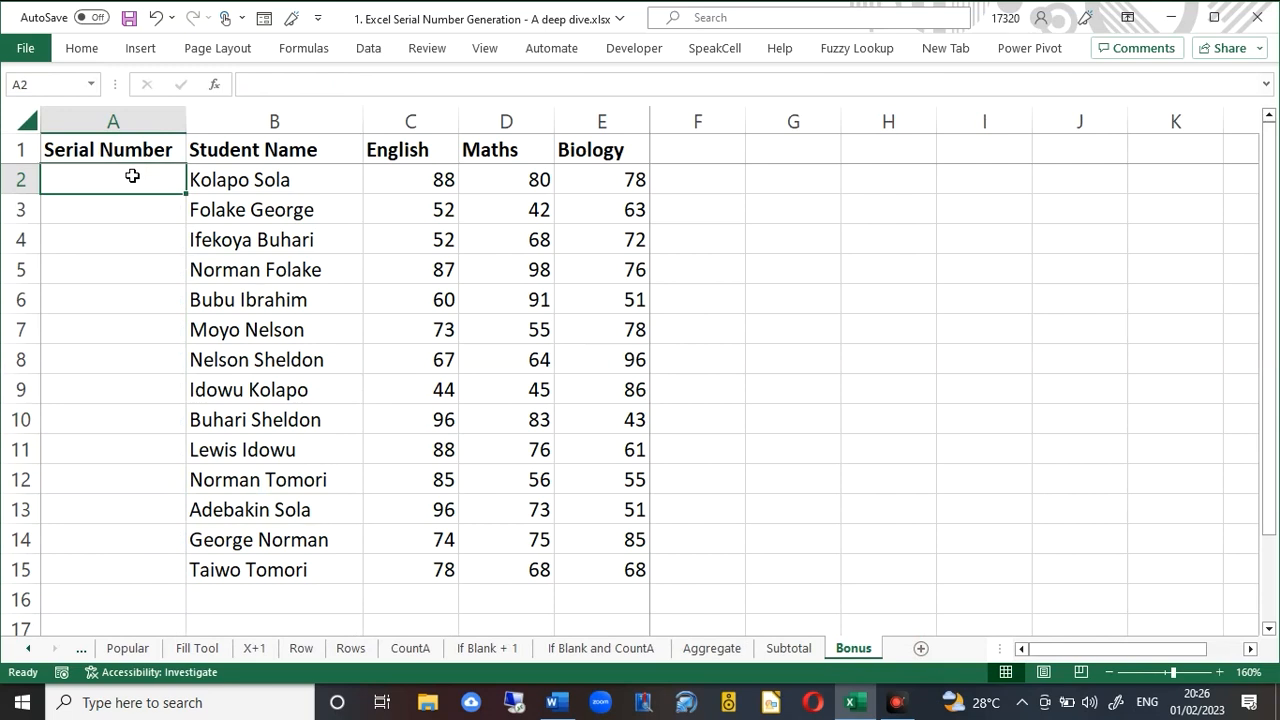
{"action": "type", "text": "=s"}
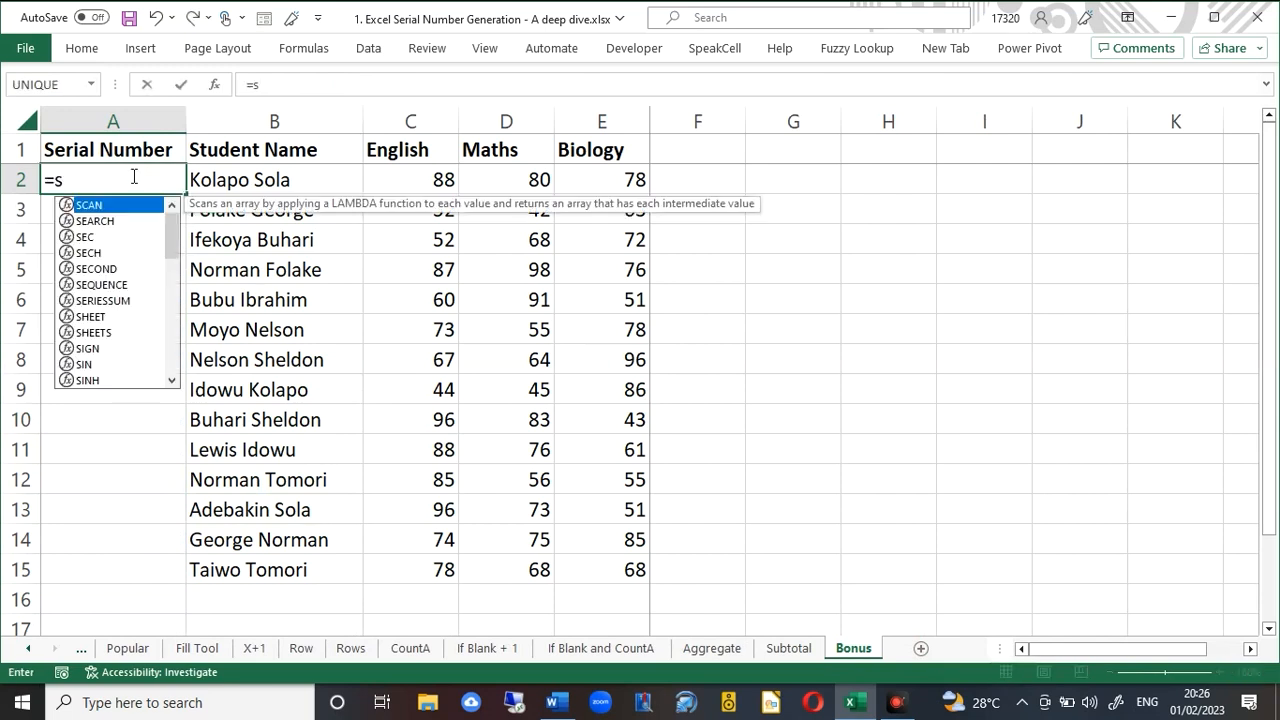
{"action": "type", "text": "eq"}
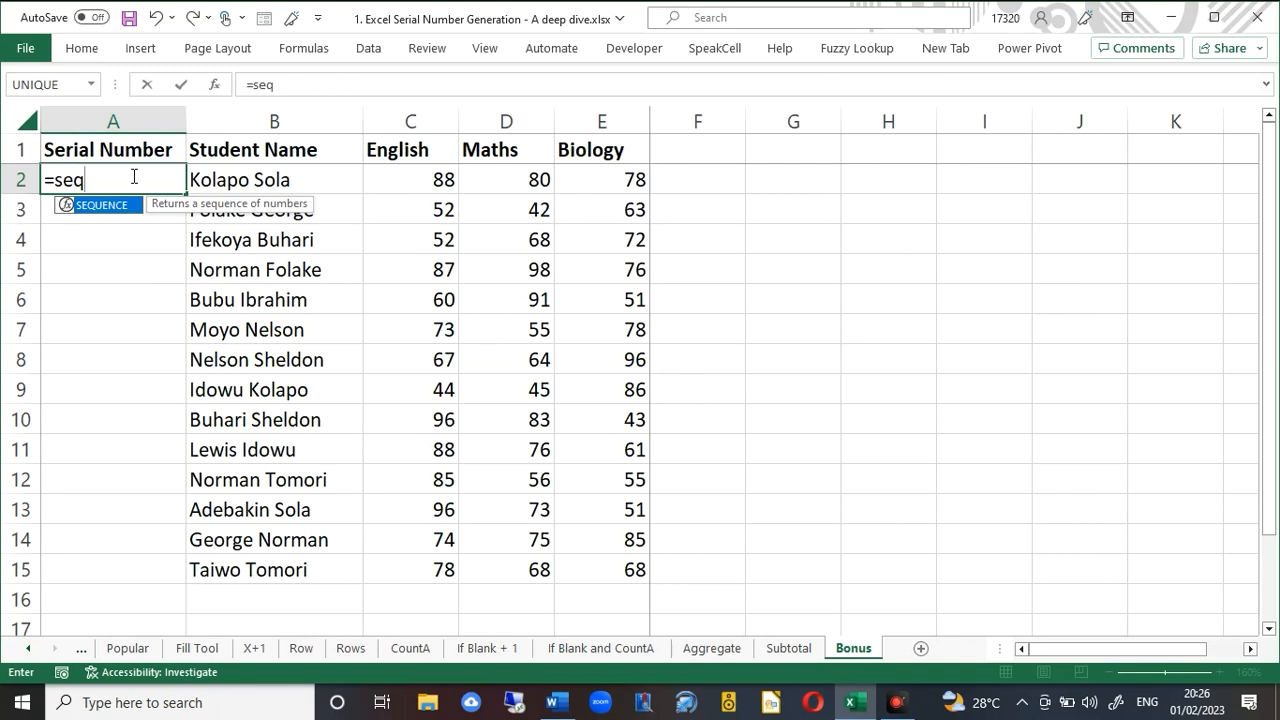
{"action": "key", "text": "Tab"}
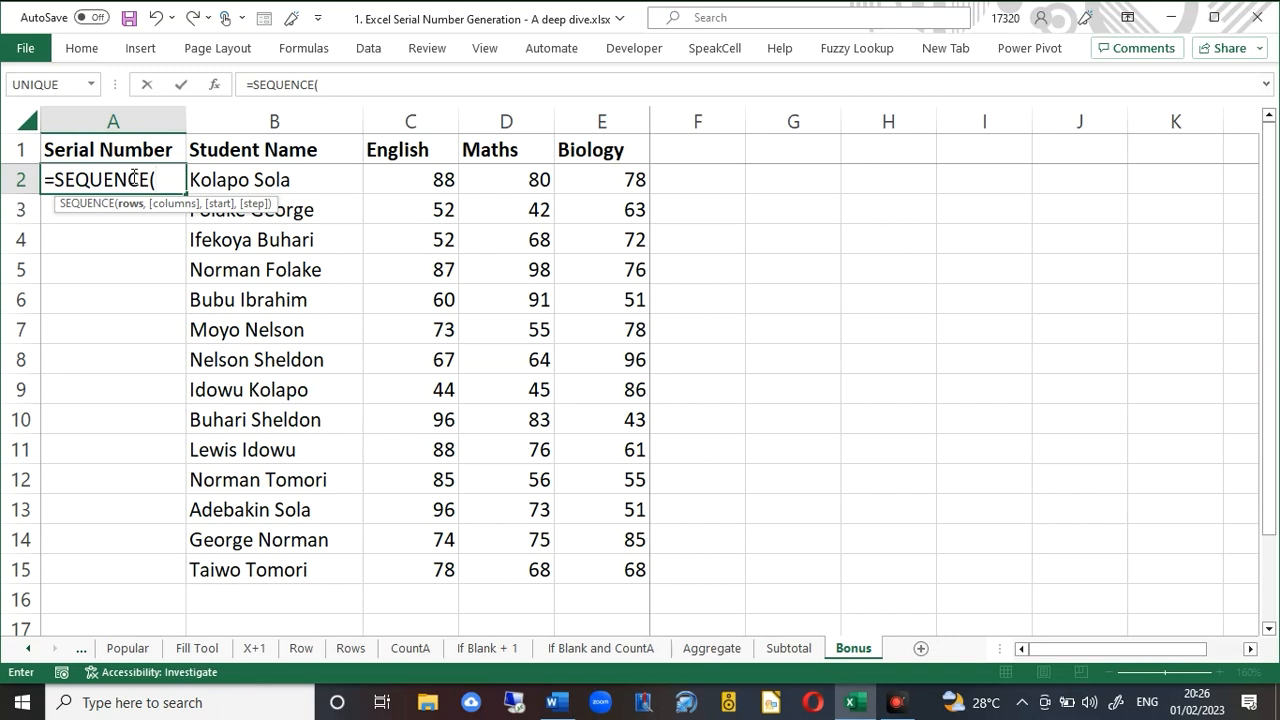
{"action": "type", "text": "14)"}
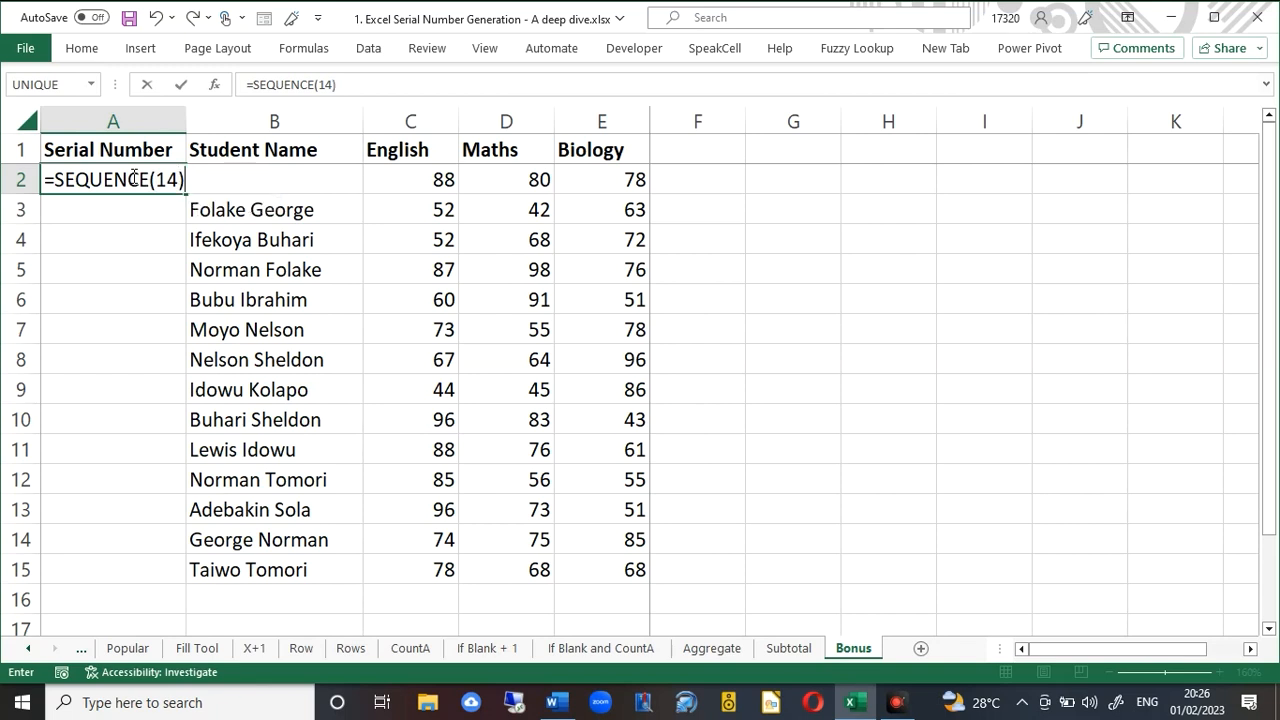
{"action": "key", "text": "Return"}
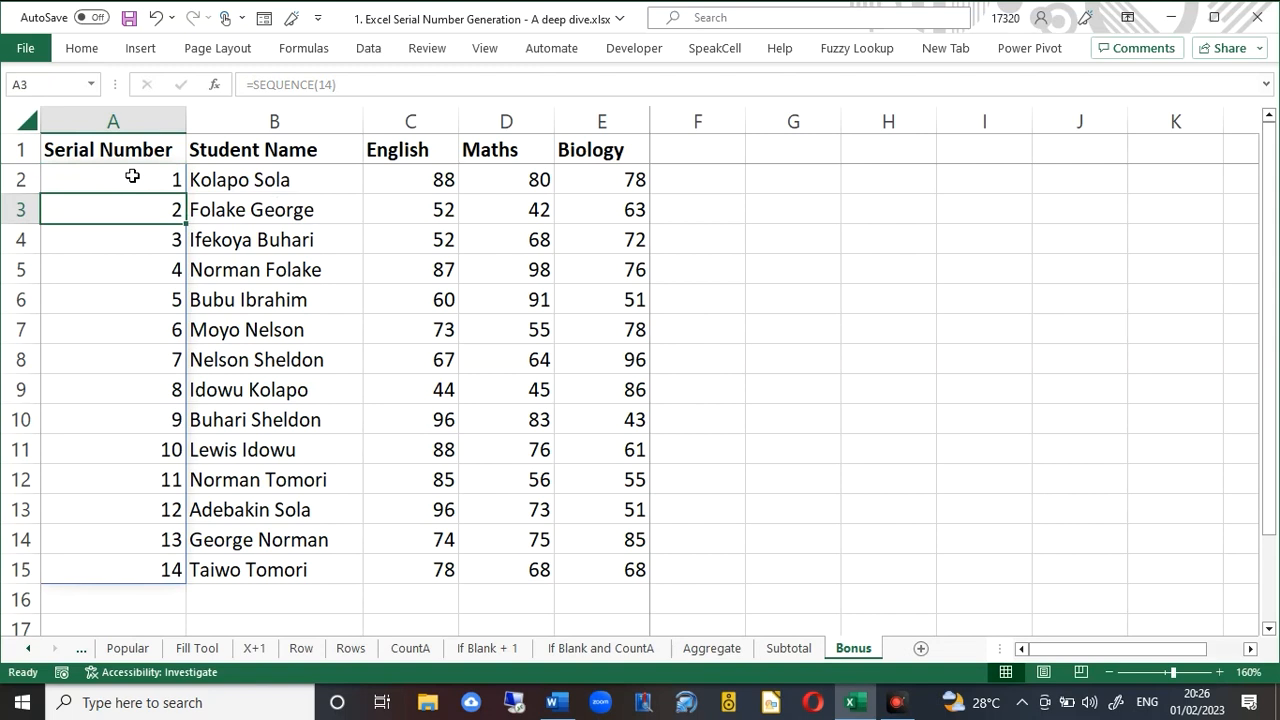
Examine the formula shown for the cells of the SEQUENCE spill range in A2:A15.
{"action": "key", "text": "Down"}
{"action": "key", "text": "Down"}
{"action": "key", "text": "Down"}
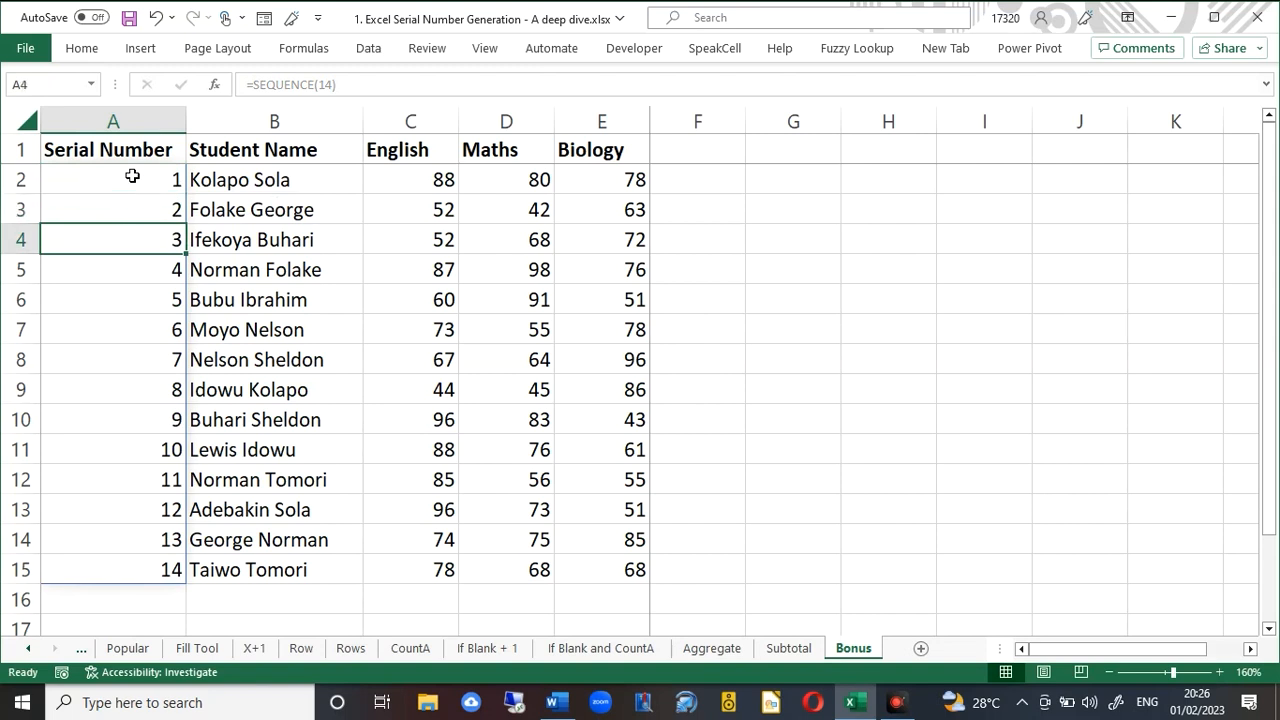
{"action": "key", "text": "ctrl+Down"}
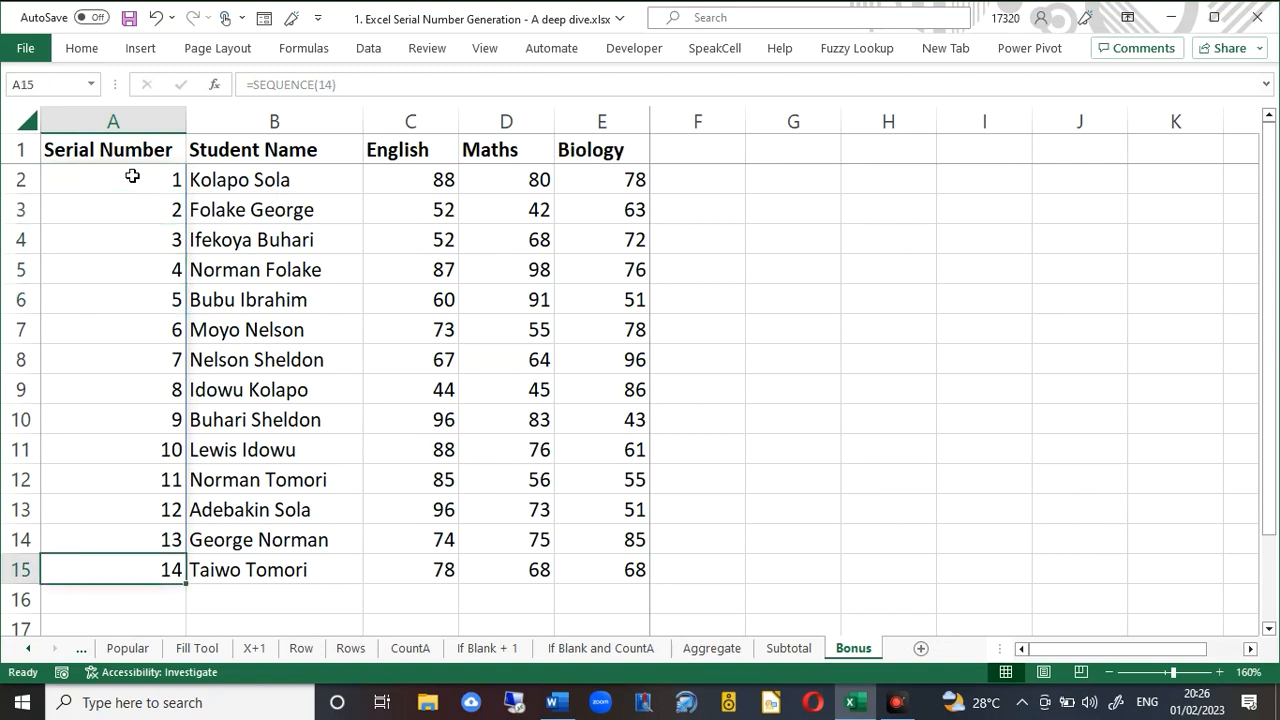
{"action": "key", "text": "ctrl+Up"}
{"action": "key", "text": "Down"}
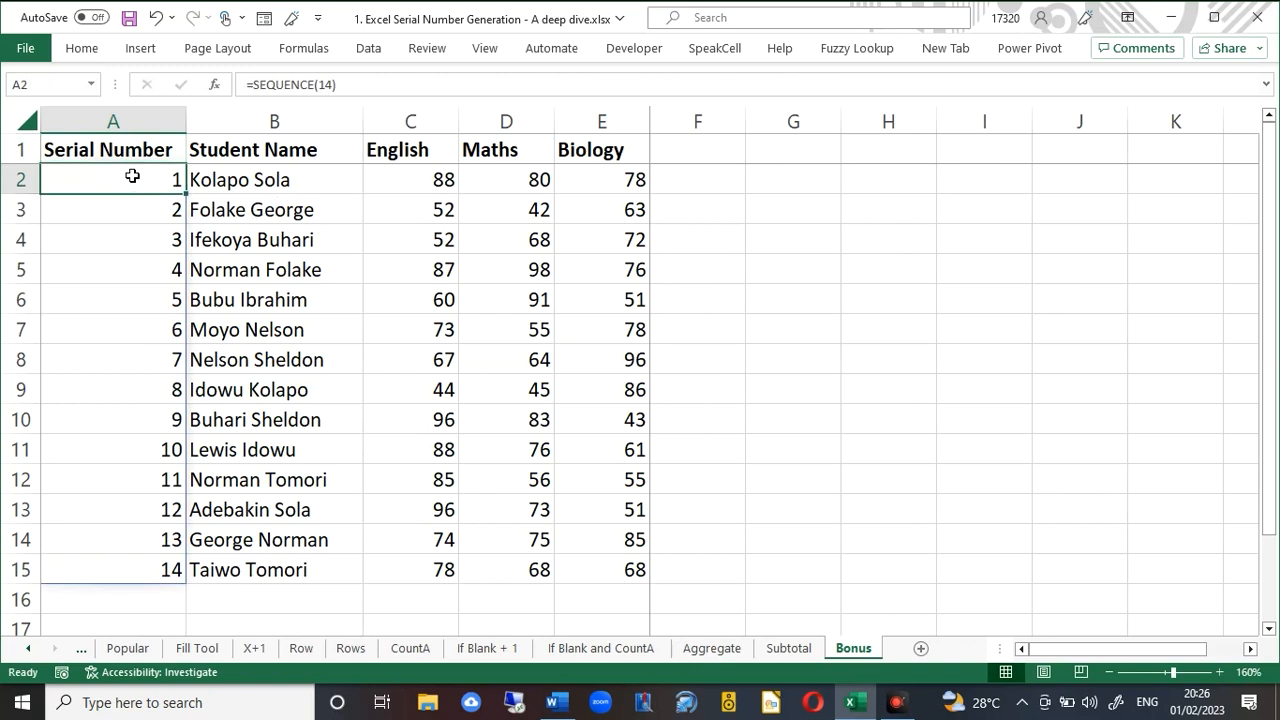
{"action": "key", "text": "Down"}
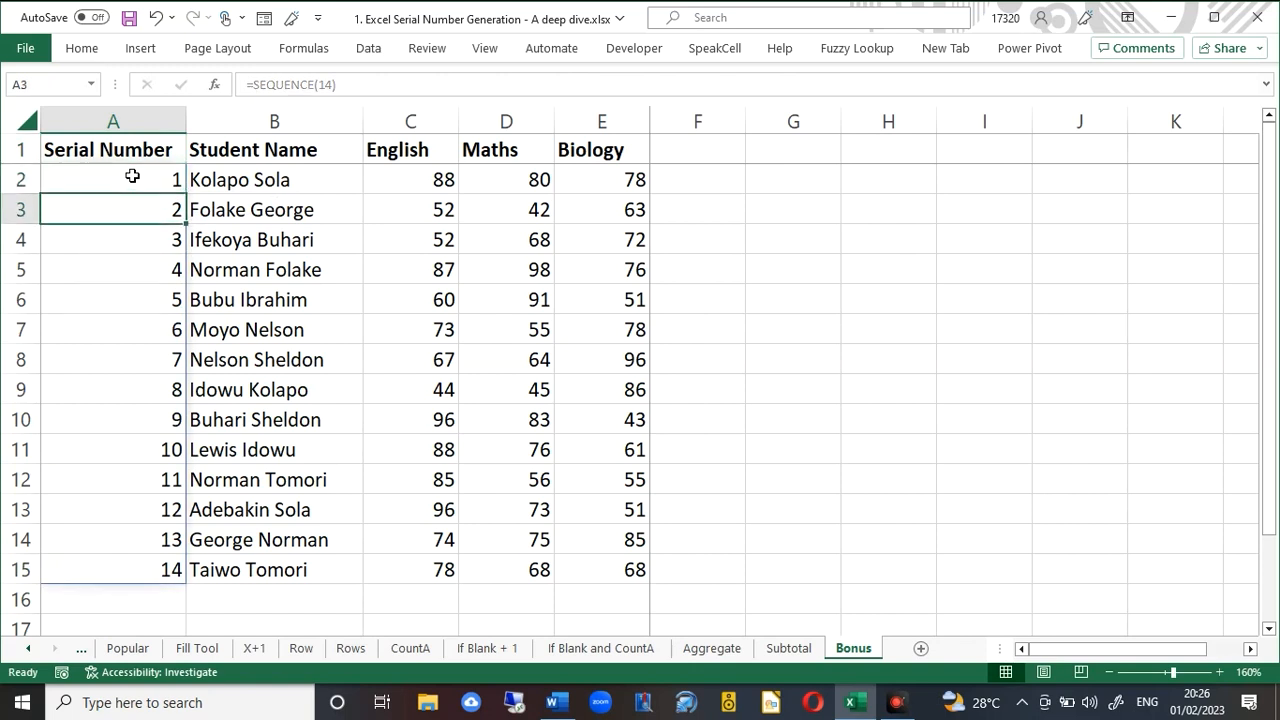
{"action": "key", "text": "Down"}
{"action": "key", "text": "Down"}
{"action": "key", "text": "Down"}
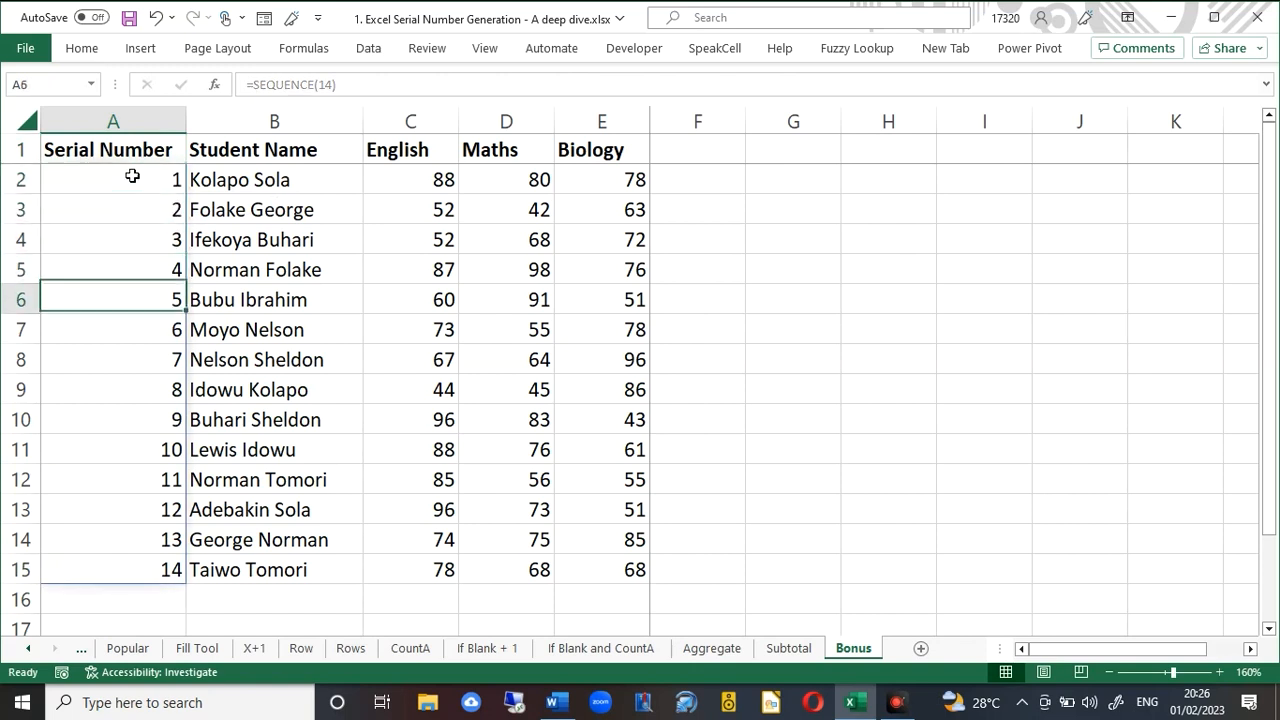